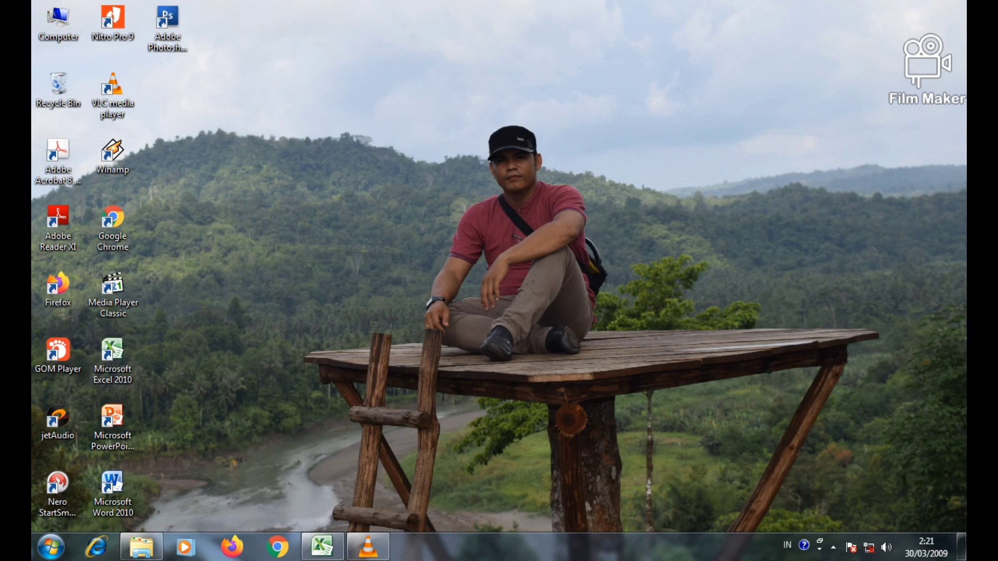
Switch to the Book1 workbook in Microsoft Excel and bring up the student grade table on Sheet1
click(322, 546)
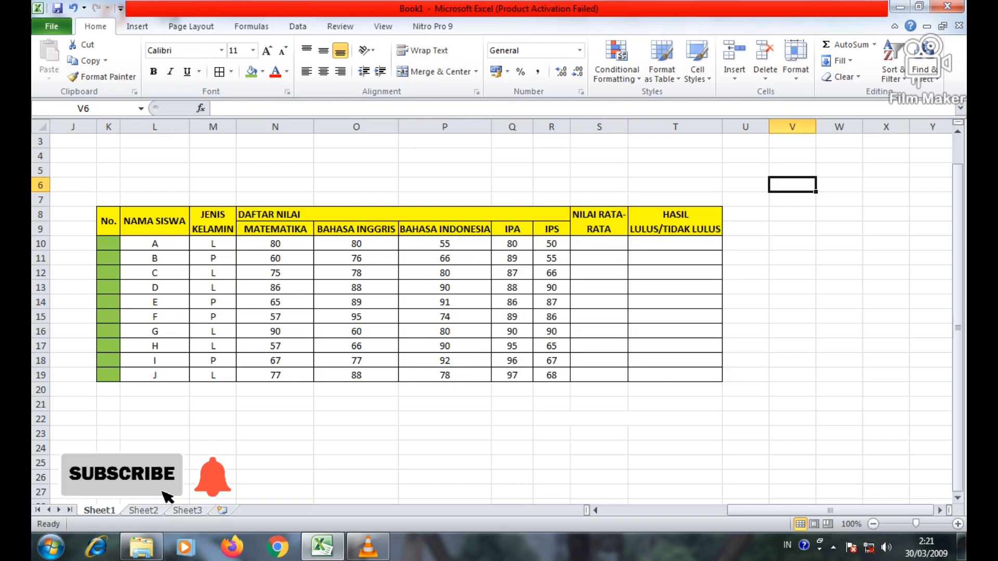
click(675, 229)
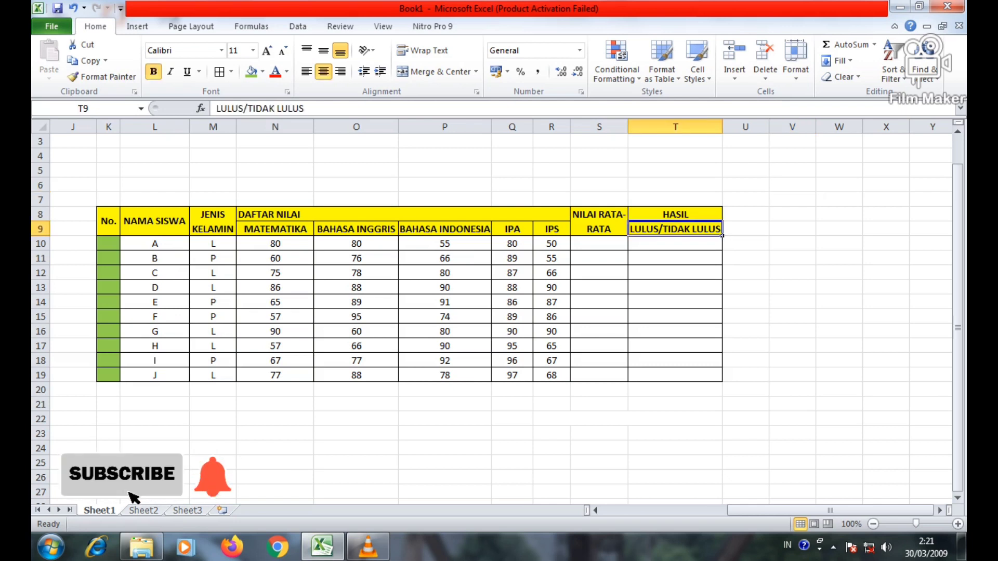
click(745, 258)
click(792, 376)
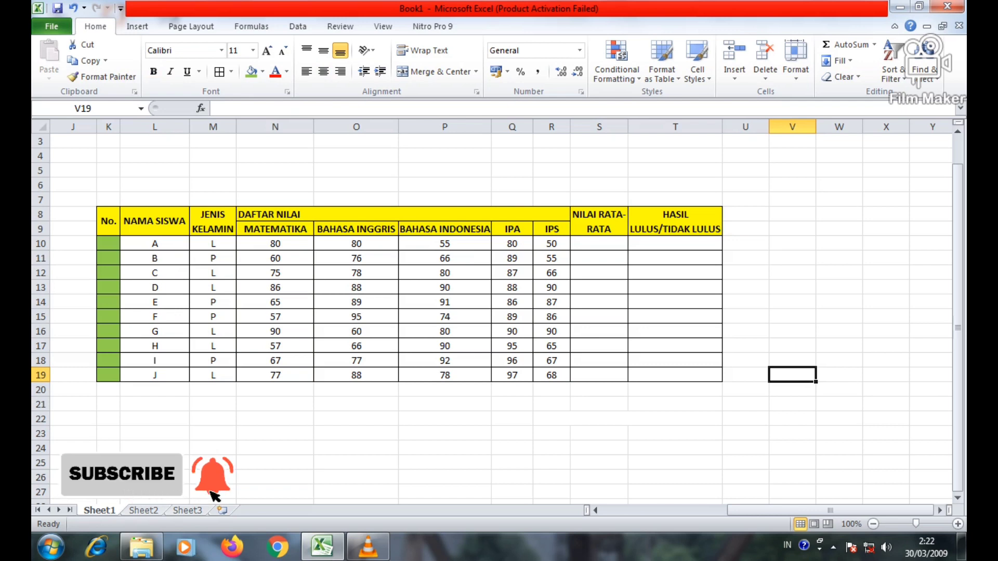
Try numbering the No. column by hand with 1, 2 and 3 from K10 down, and clear those entries
click(108, 244)
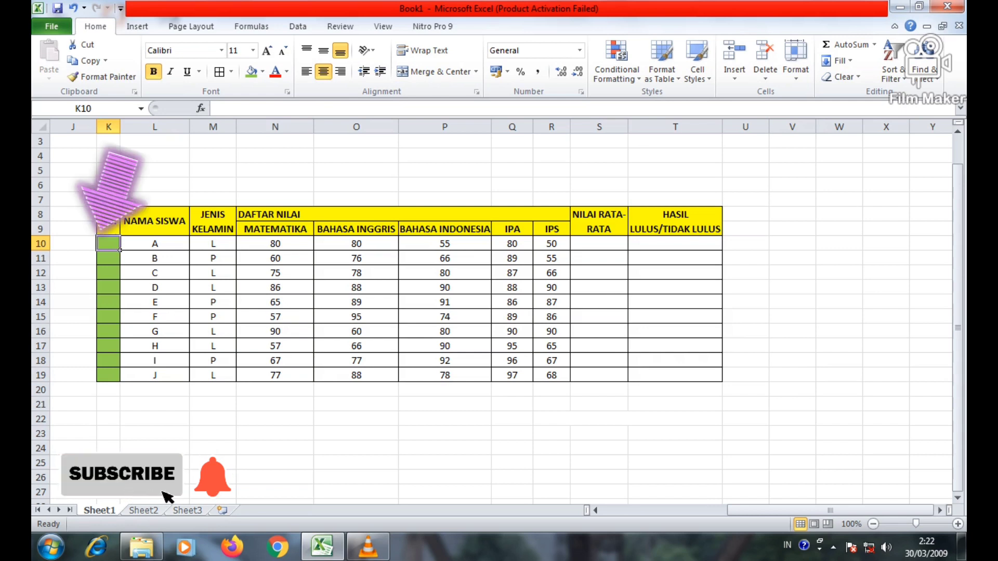
text(1)
key(Return)
text(2)
key(Return)
text(3)
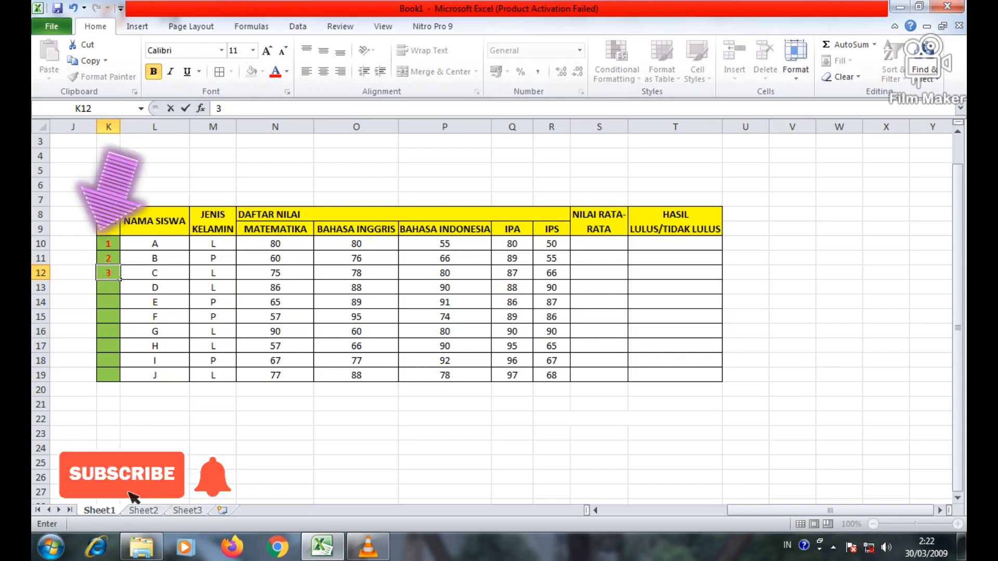
drag(108, 243, 108, 287)
key(Delete)
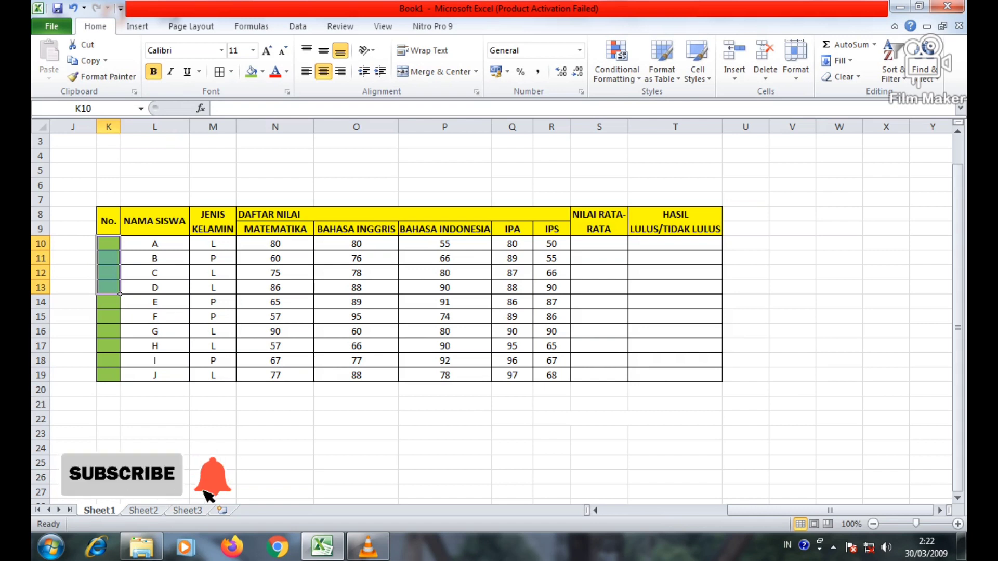
click(154, 301)
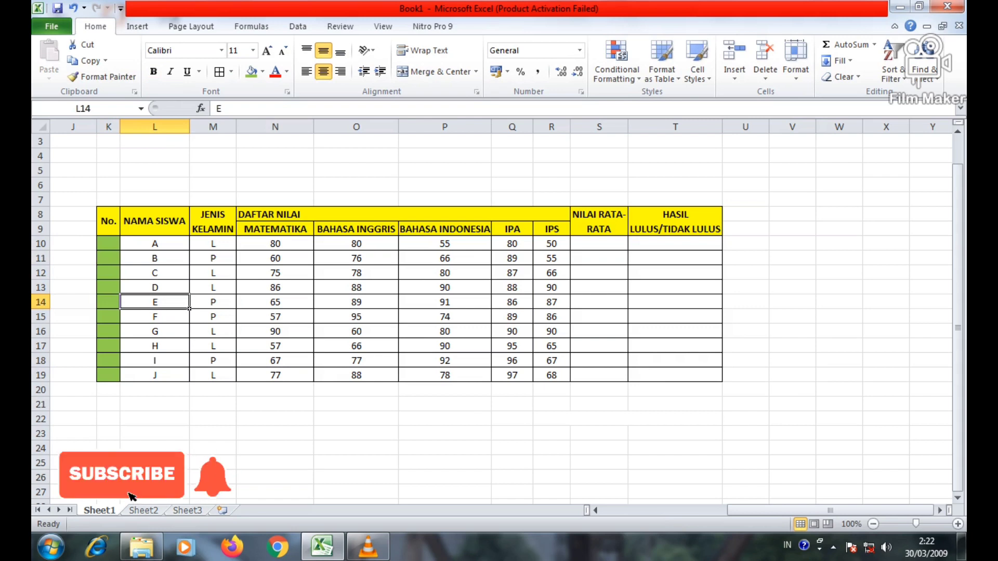
Enter 1 in K10 and fill the No. column down to K19 as a consecutive series from 1 to 10
click(108, 243)
text(1)
key(Return)
click(108, 243)
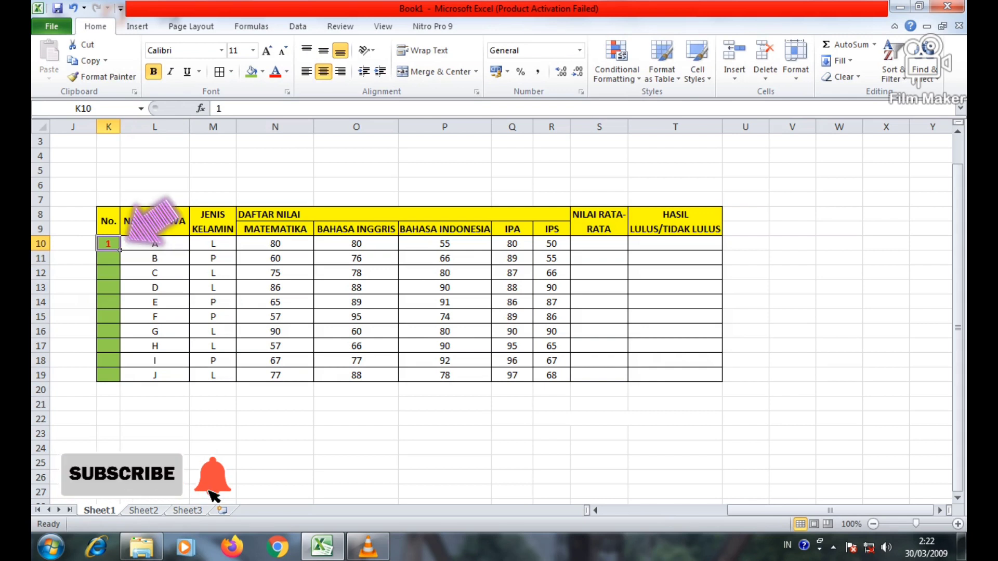
drag(120, 249, 123, 384)
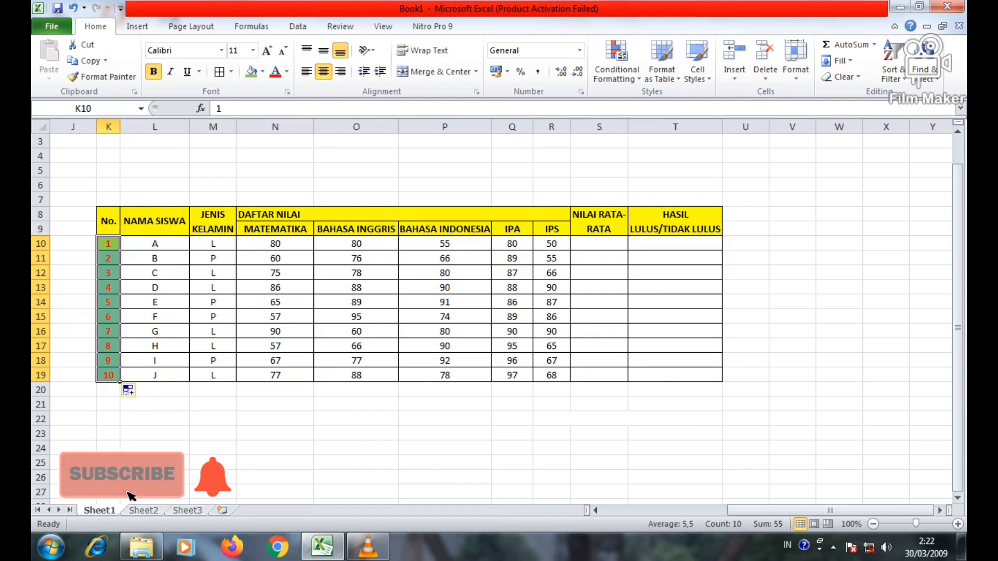
click(108, 244)
click(108, 376)
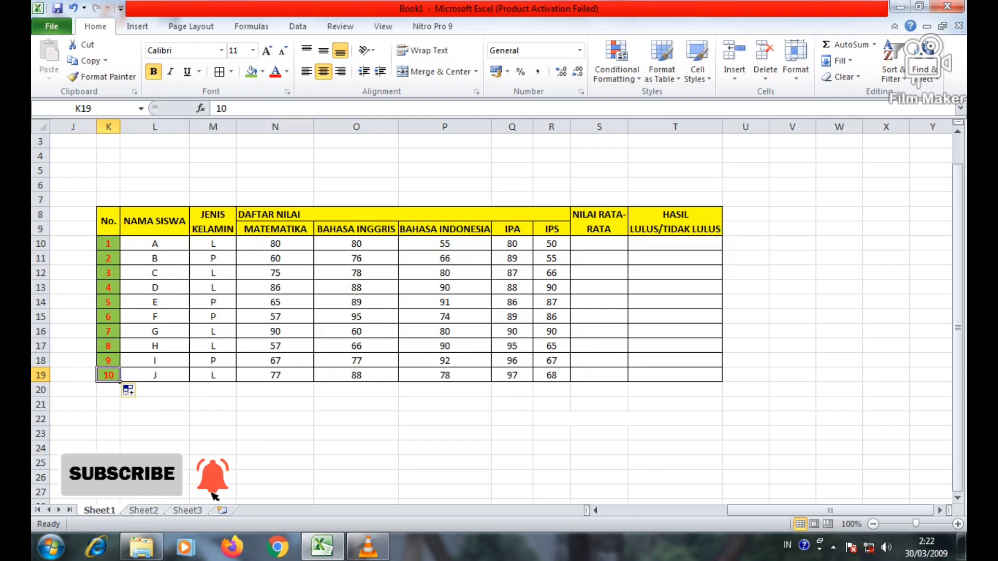
Examine the MATEMATIKA scores in N10:N19 and the empty cell beneath them
click(274, 244)
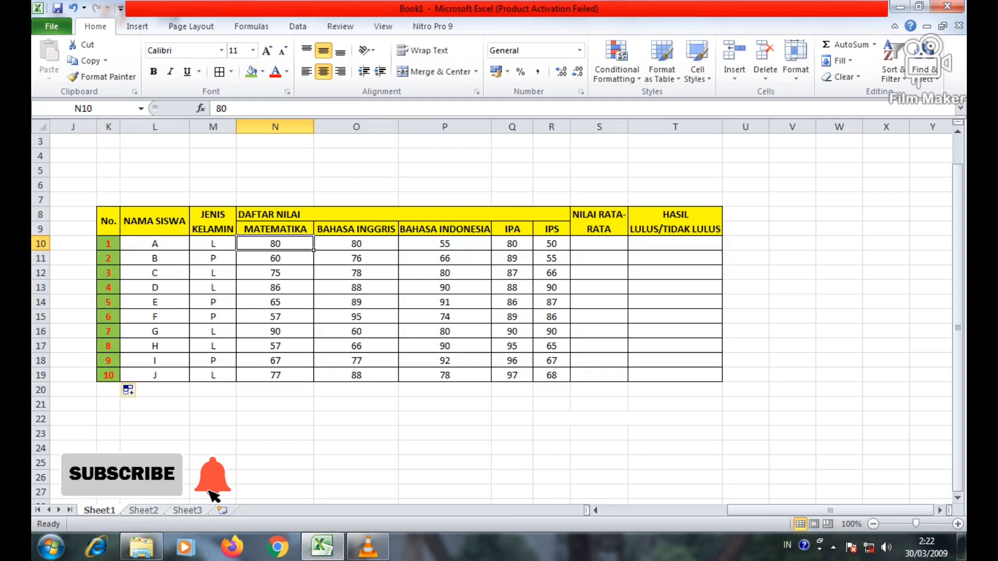
drag(275, 244, 275, 375)
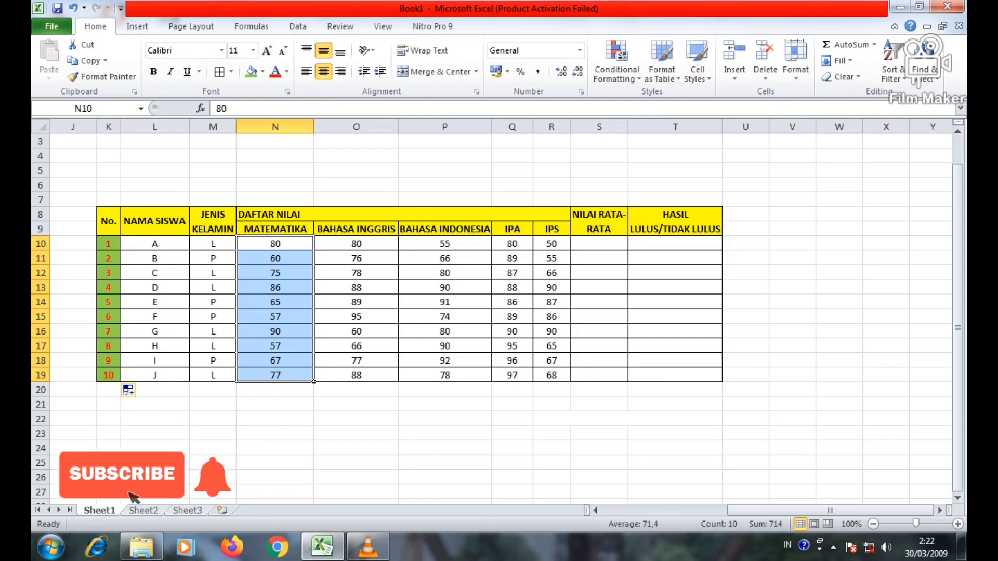
key(Up)
key(Right)
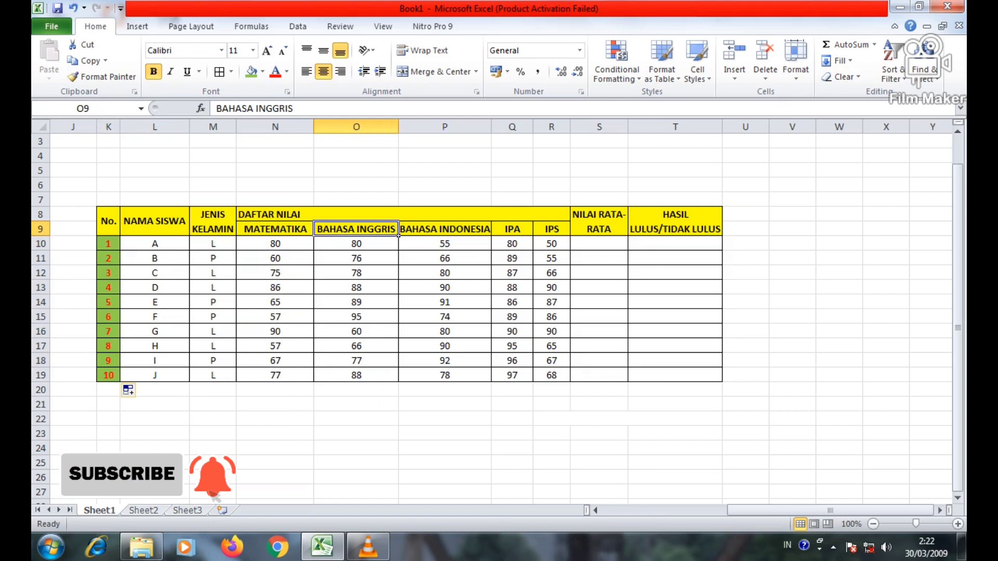
key(Left)
key(Down)
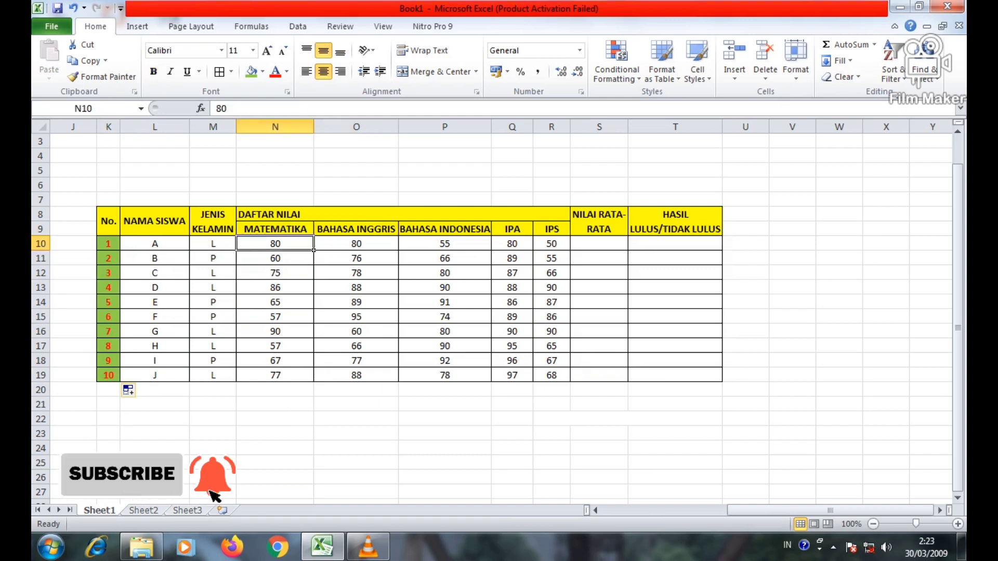
click(275, 390)
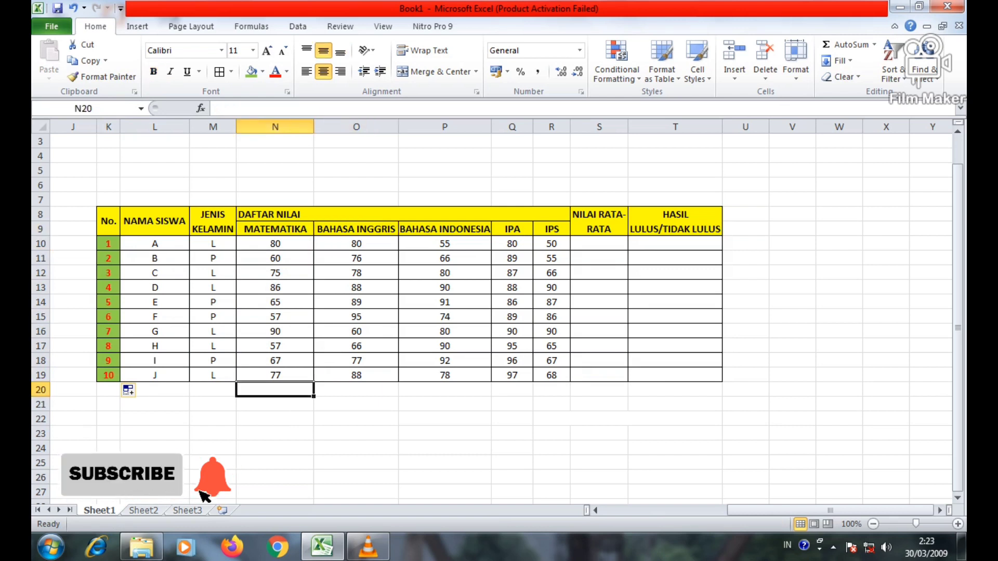
drag(275, 244, 275, 375)
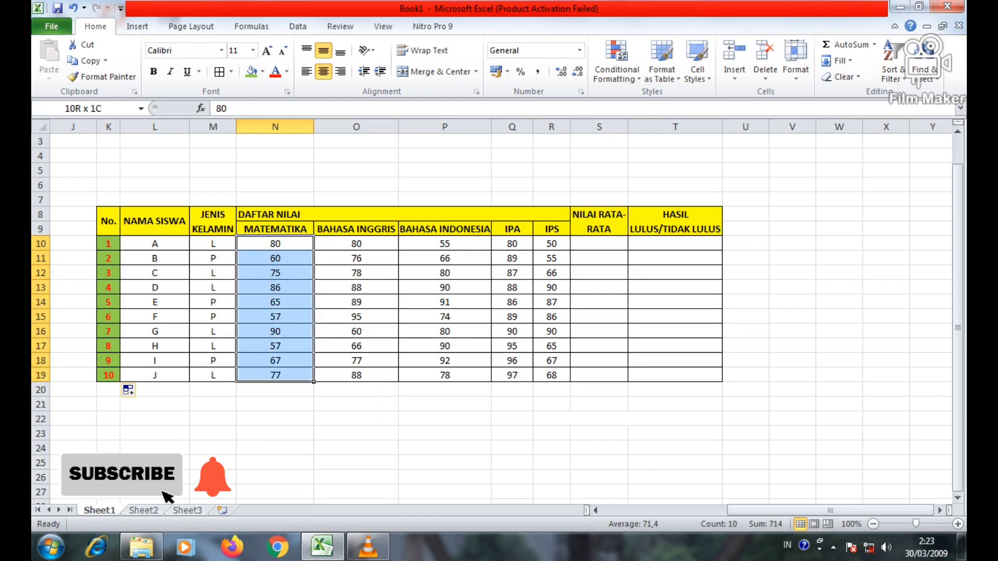
Total the MATEMATIKA scores in N20 with the formula =SUM(N10:N19)
click(275, 390)
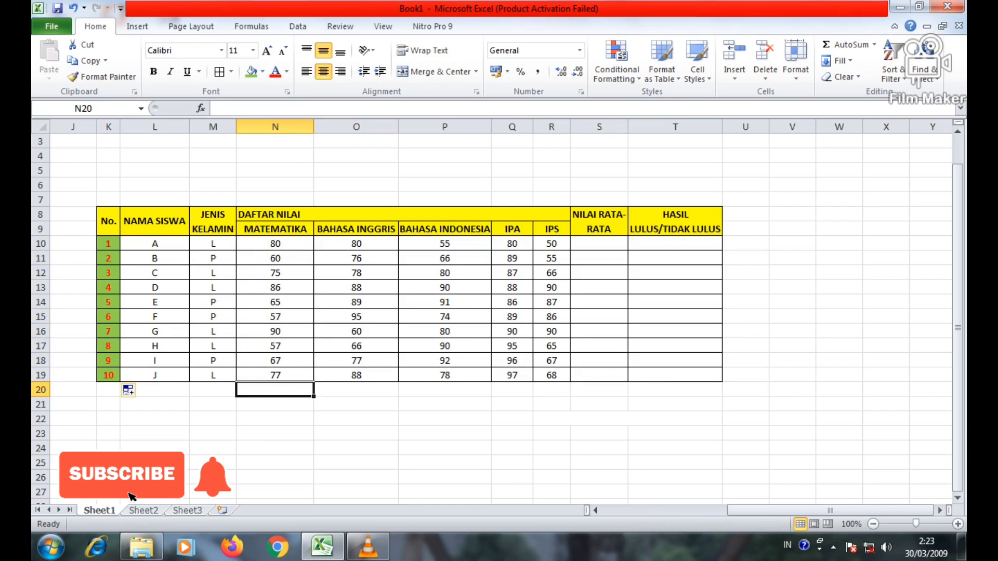
text(=s)
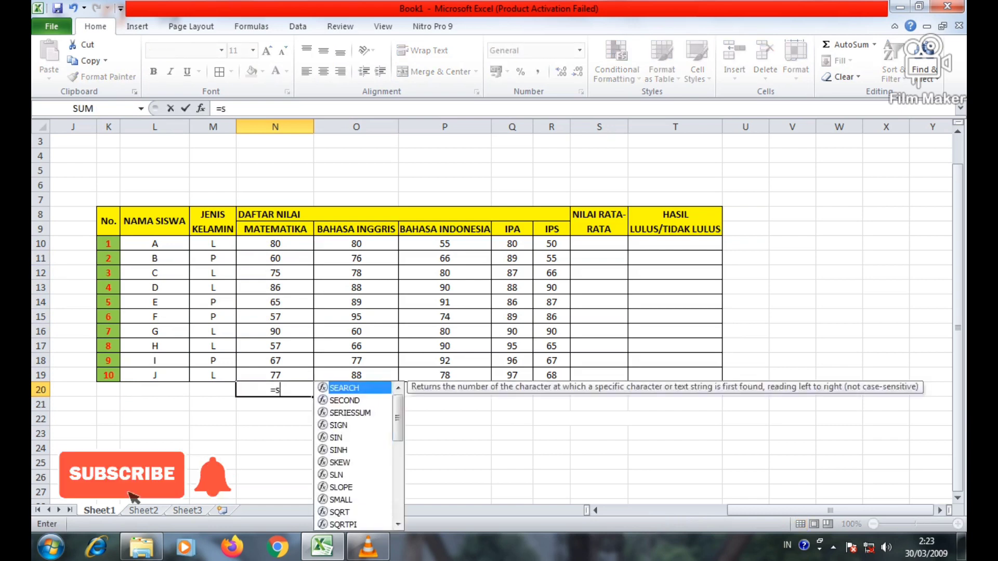
text(um)
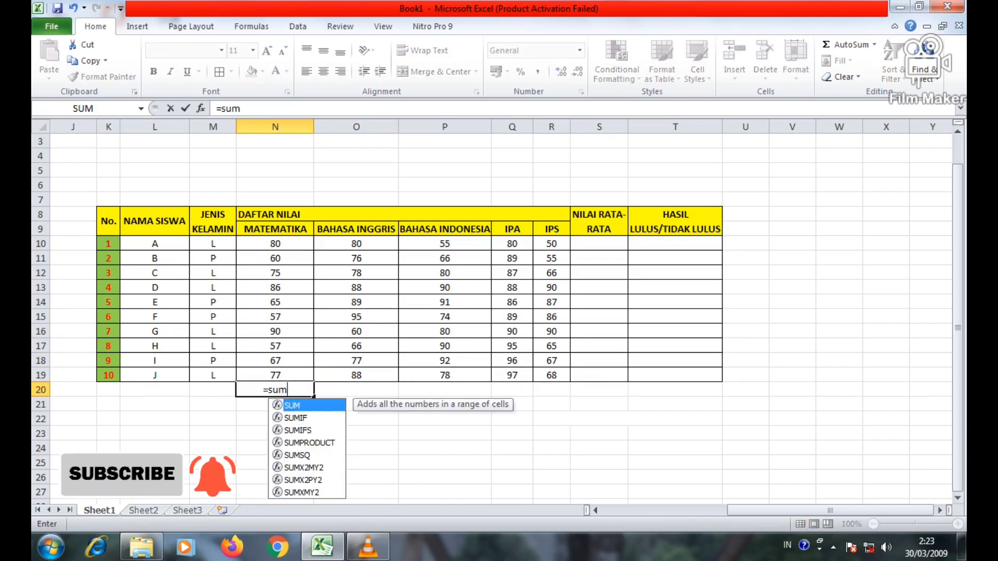
text(()
drag(276, 244, 276, 375)
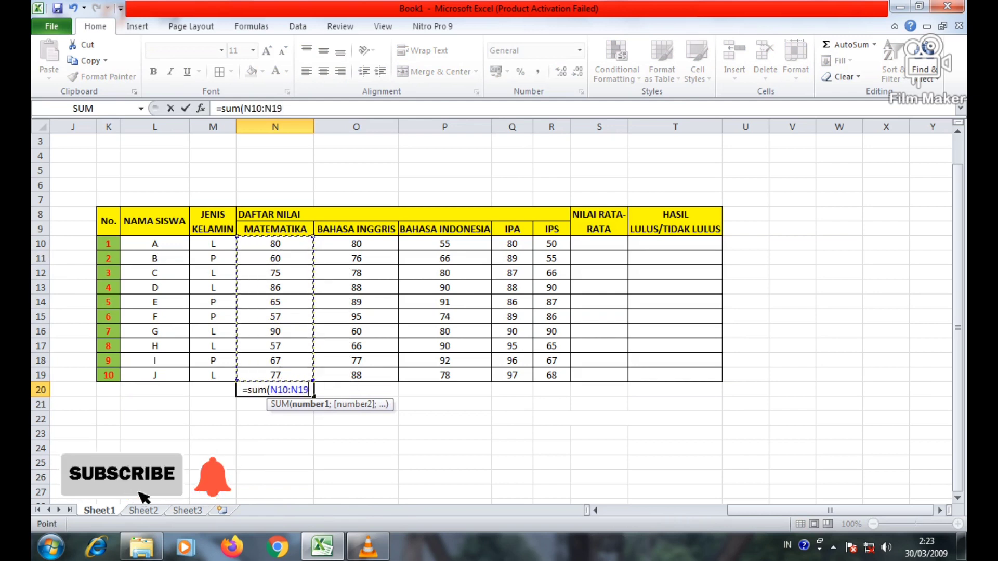
key(Return)
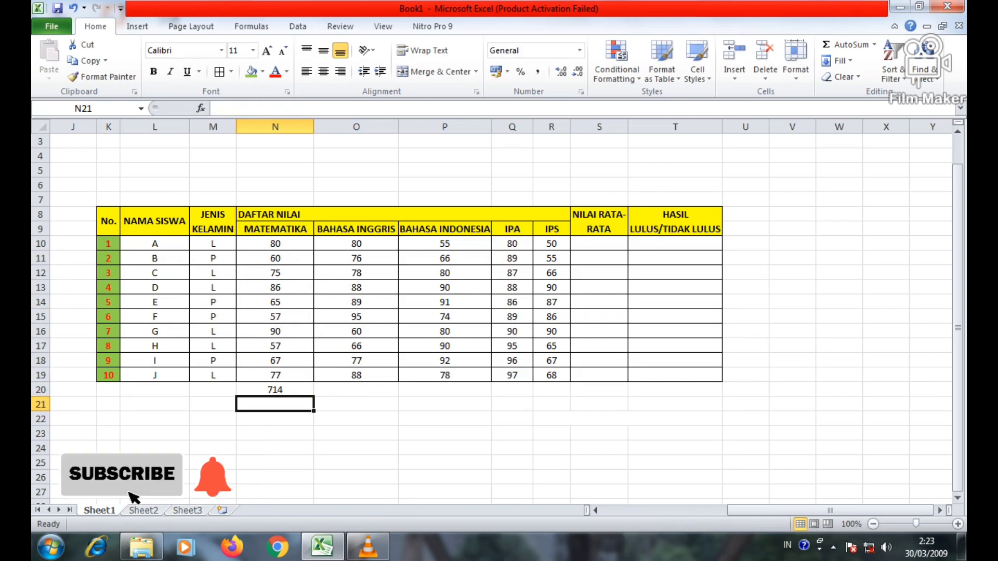
key(Up)
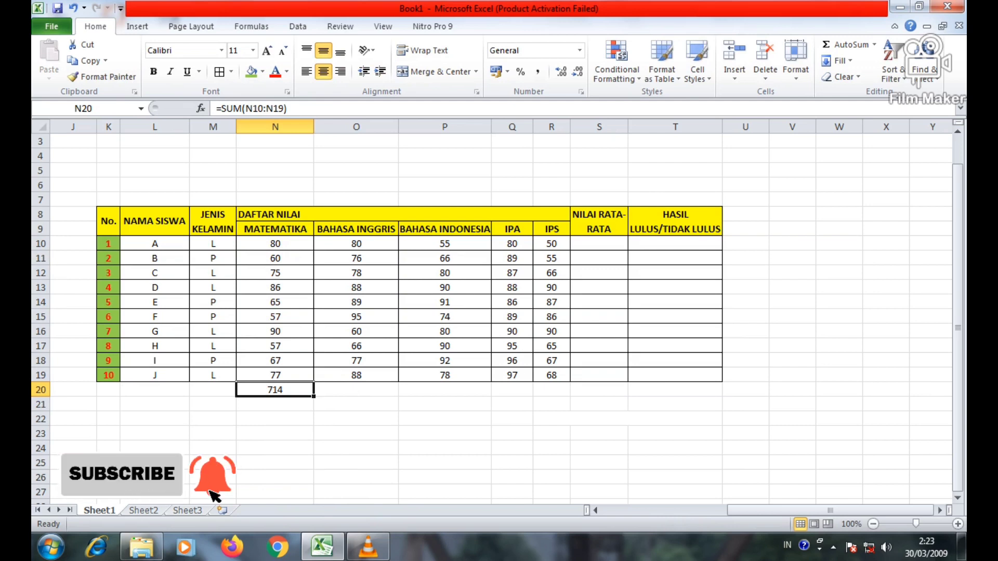
Copy the SUM formula from N20 across to R20 to total the remaining subject columns
click(356, 433)
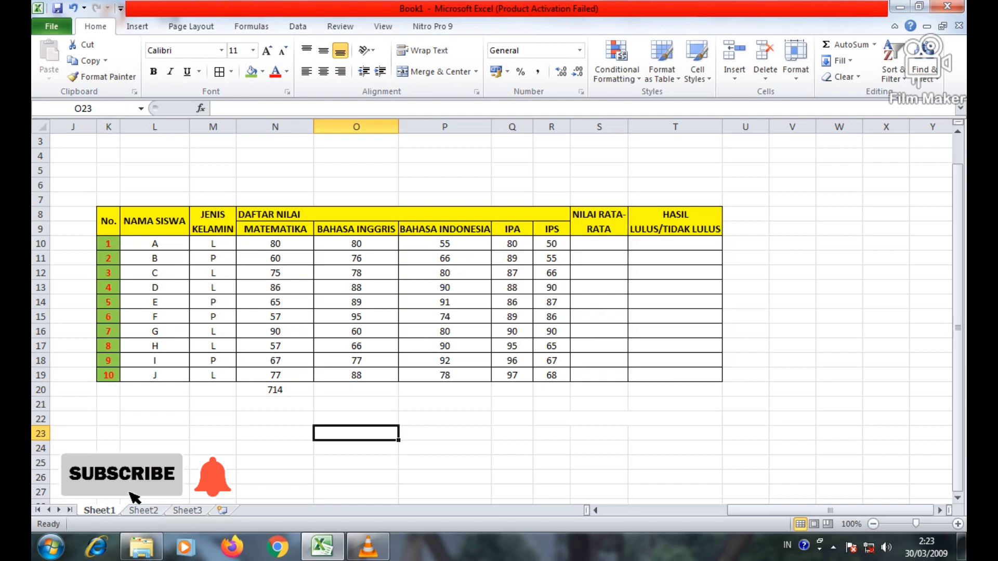
click(274, 390)
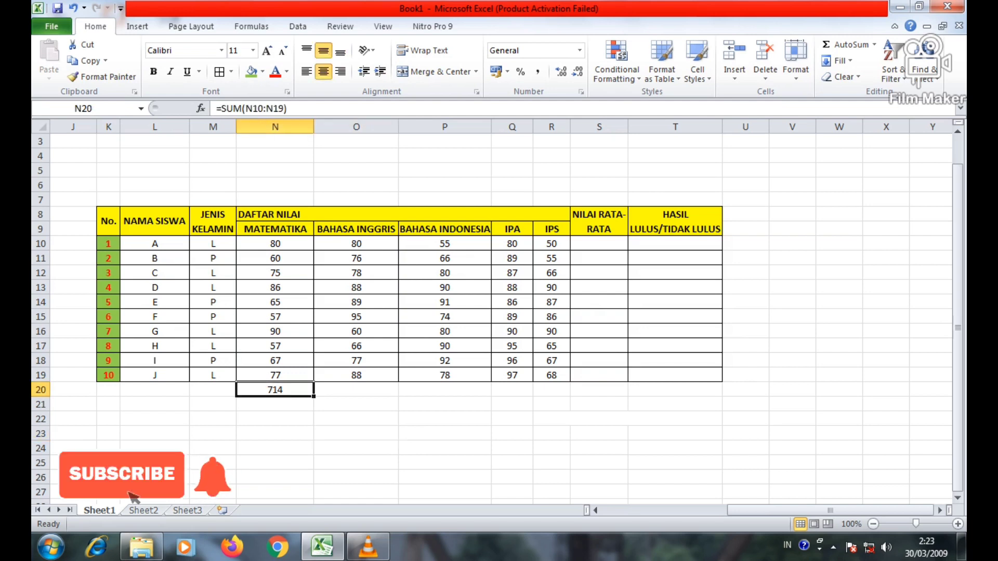
click(356, 419)
click(275, 389)
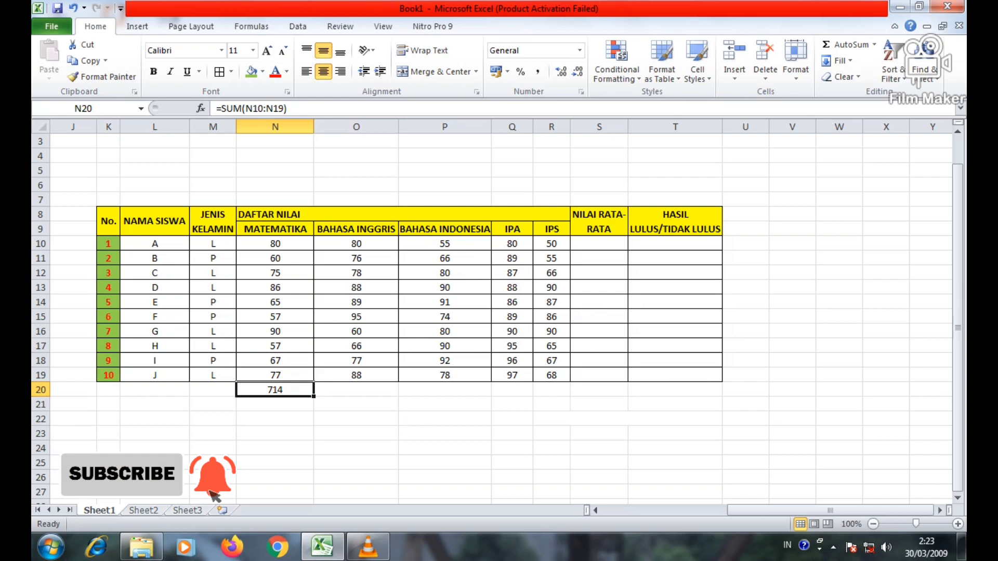
click(356, 419)
click(275, 390)
drag(313, 396, 553, 397)
click(511, 418)
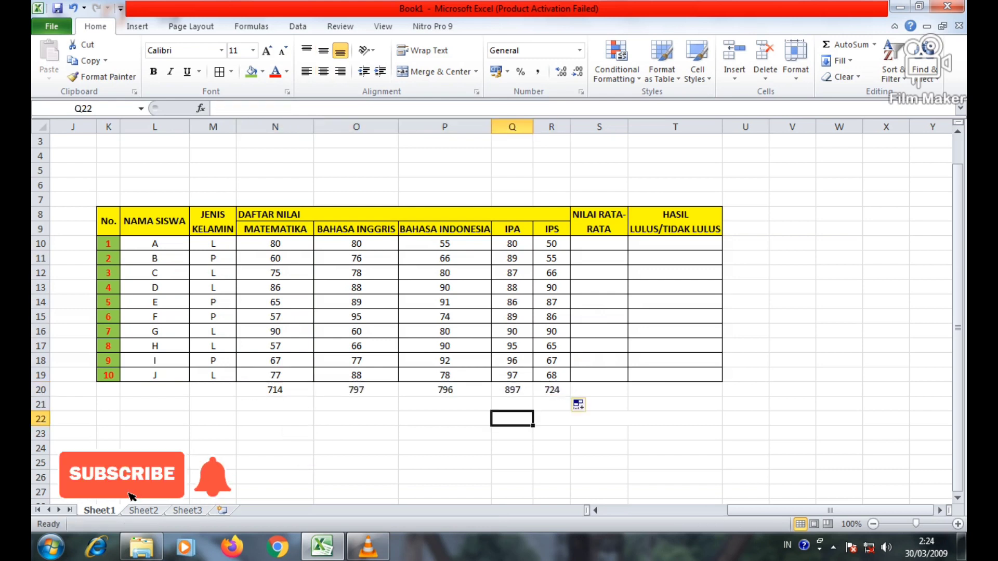
drag(275, 390, 551, 389)
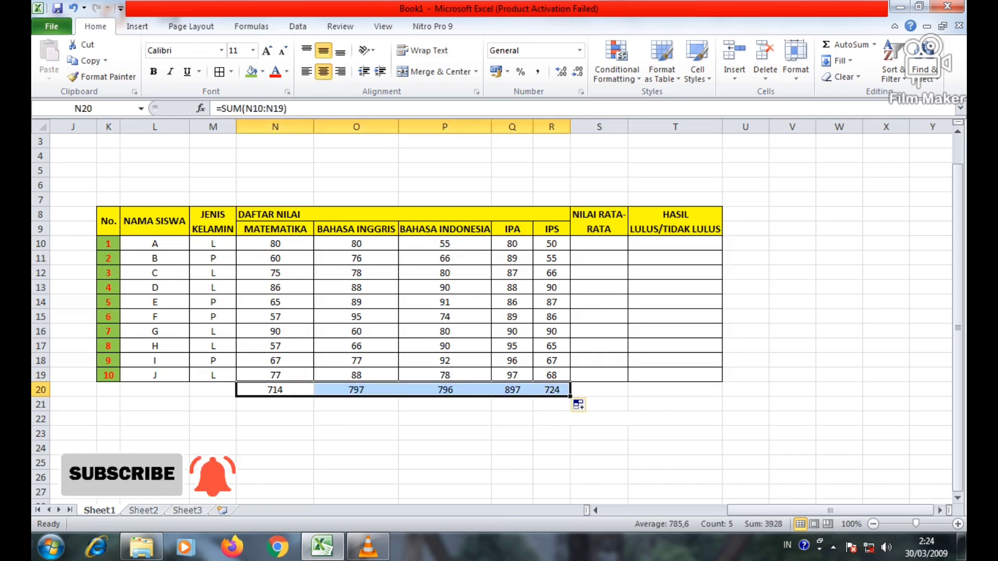
click(444, 418)
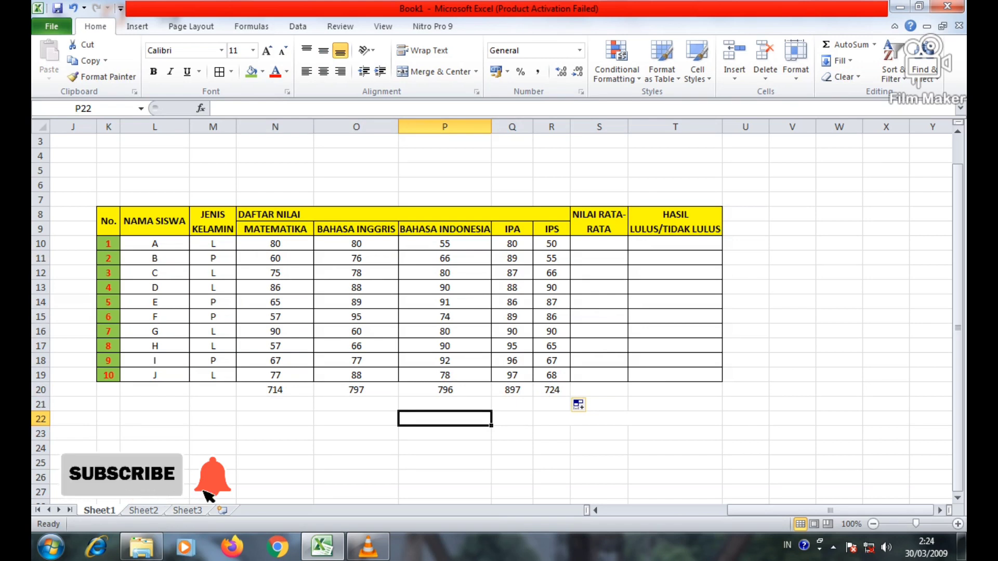
Calculate student A's average score in S10 with the formula =AVERAGE(N10:R10)
click(599, 243)
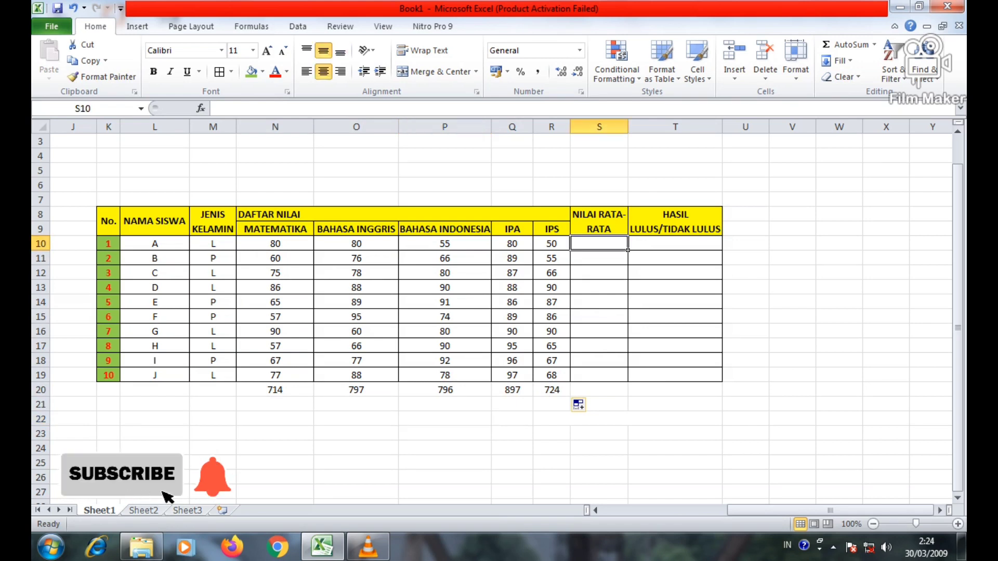
text(=average)
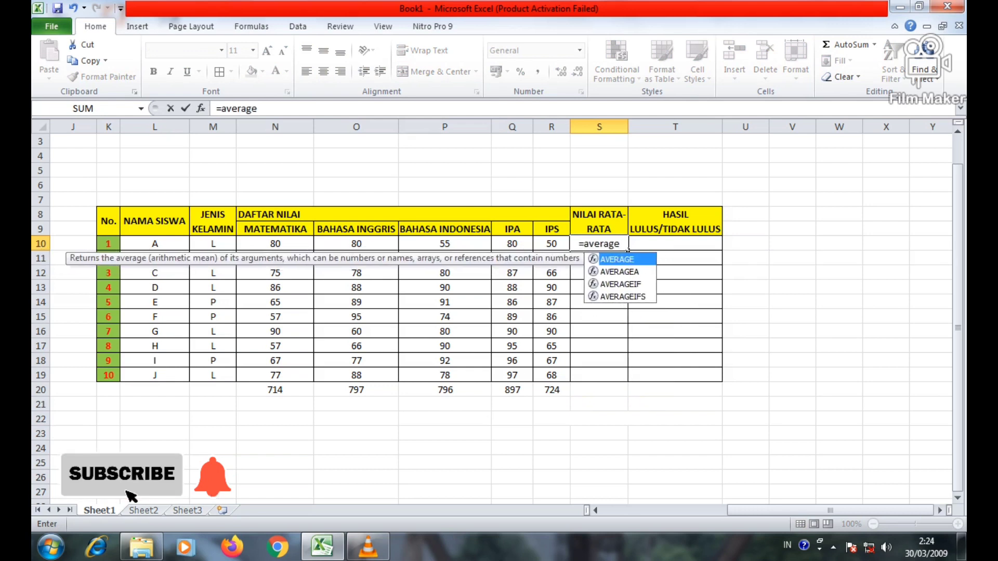
text(()
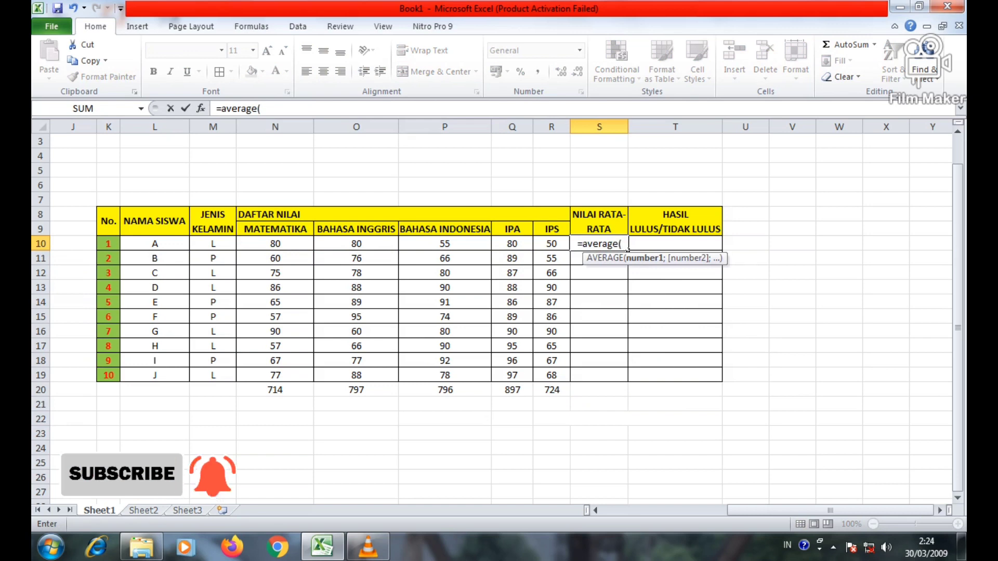
click(275, 243)
drag(275, 243, 552, 245)
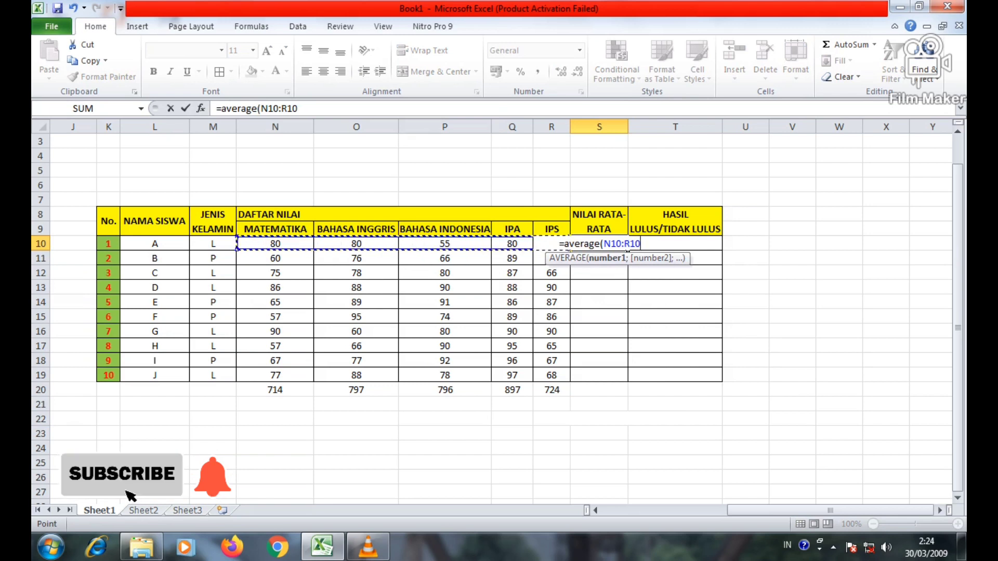
key(Return)
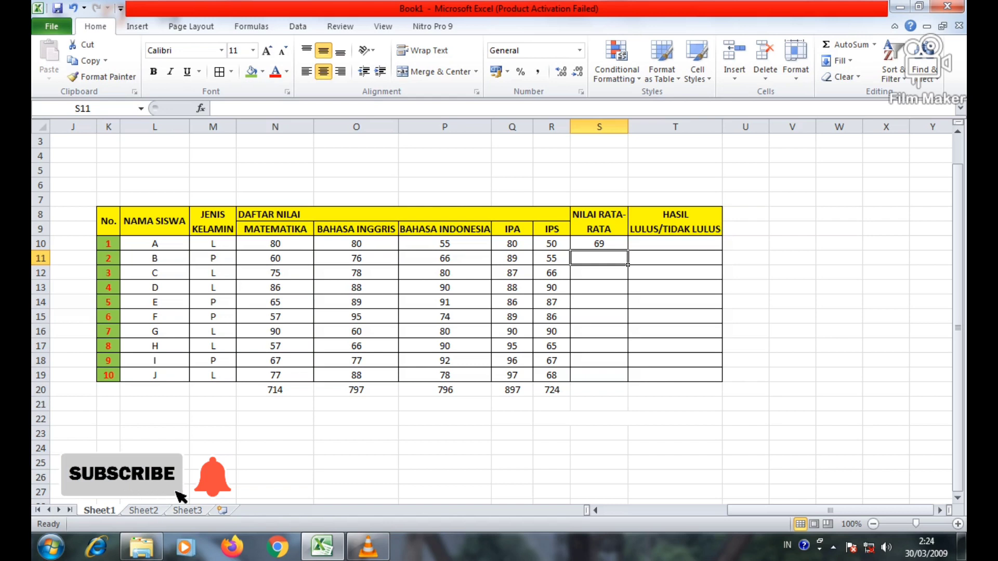
Copy the AVERAGE formula from S10 down the NILAI RATA-RATA column through student J in row 19
drag(599, 259, 599, 375)
click(598, 404)
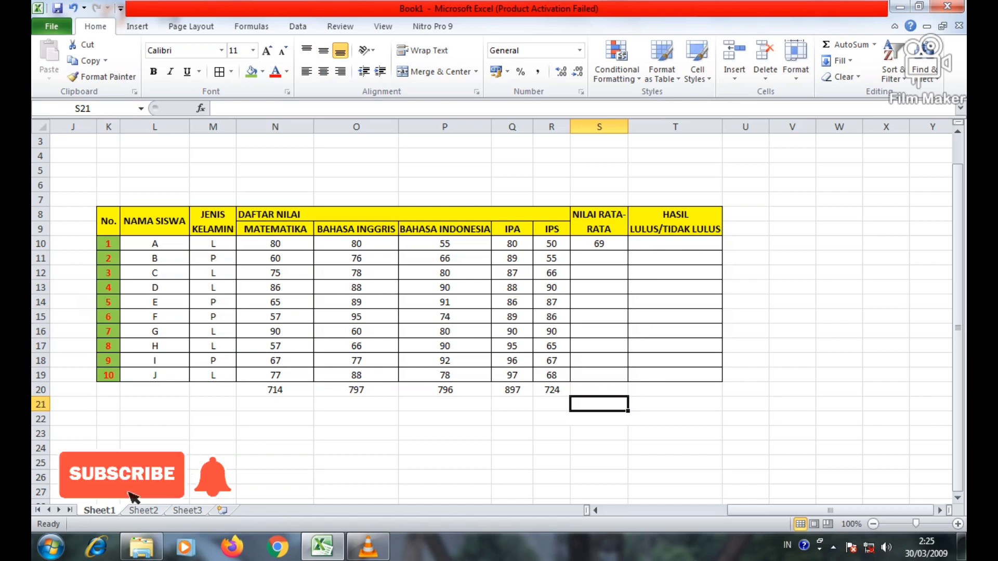
click(599, 244)
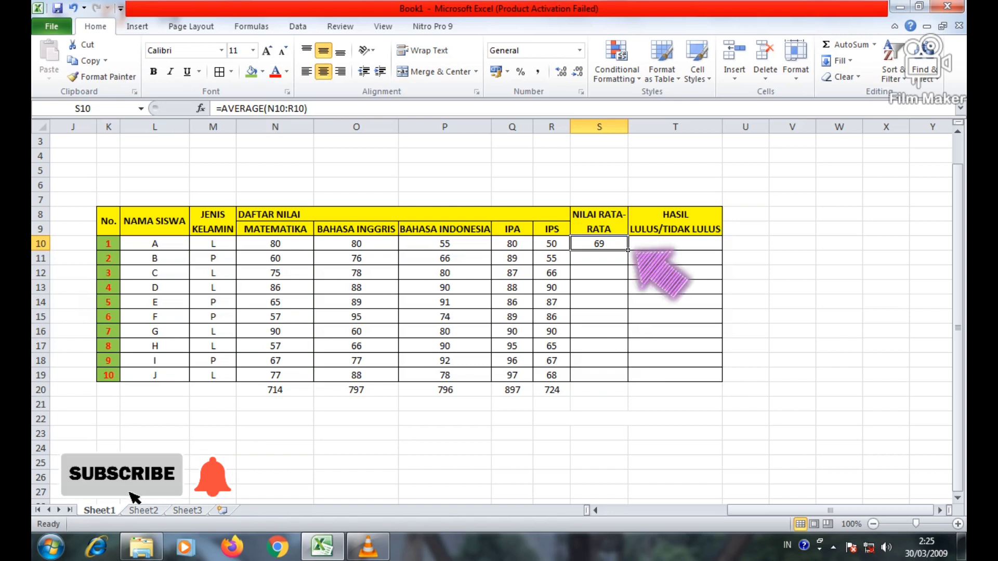
drag(628, 250, 613, 378)
click(665, 404)
key(Up)
drag(599, 244, 599, 390)
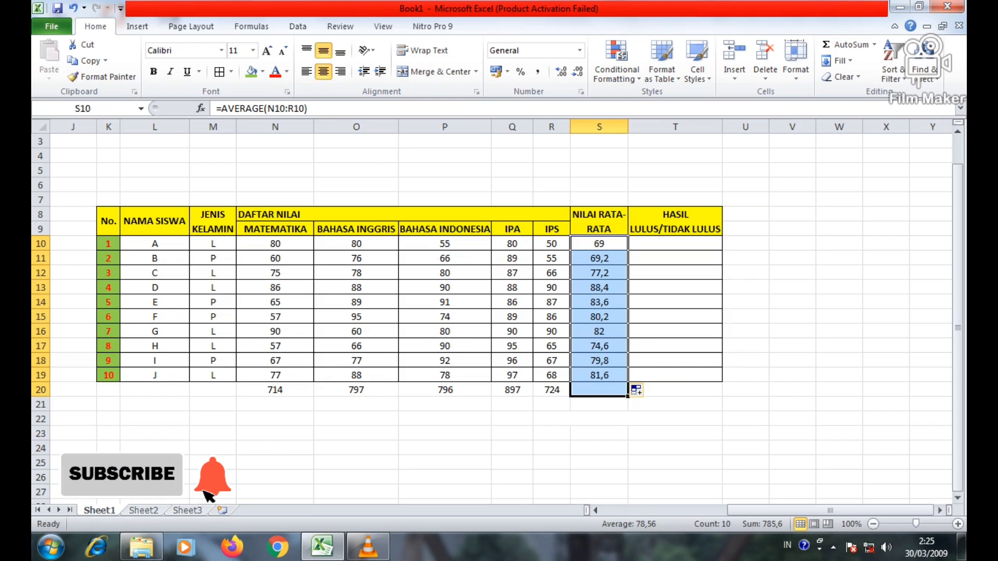
click(675, 331)
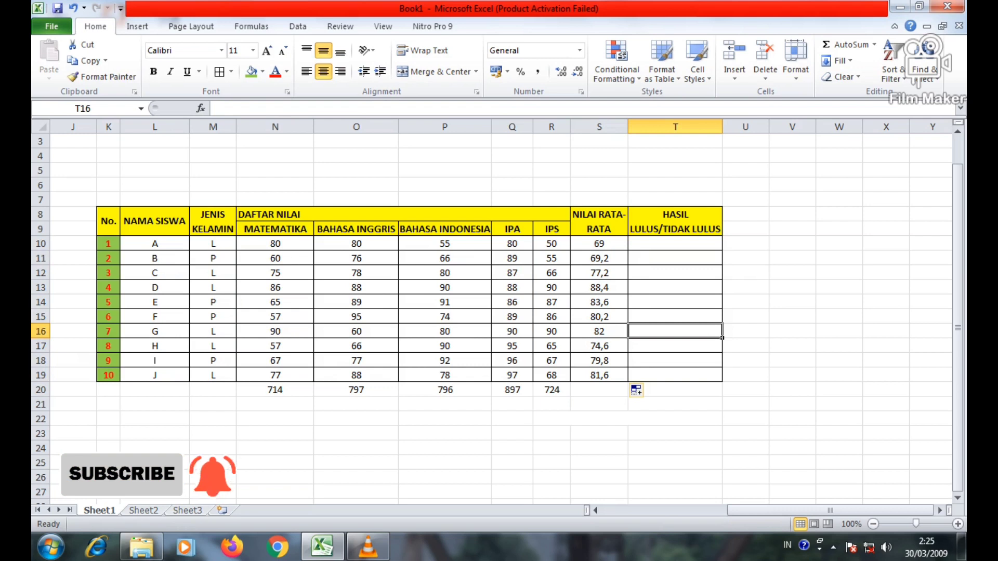
Enter the passing score 75 in cell V8, outside the grade table
click(793, 214)
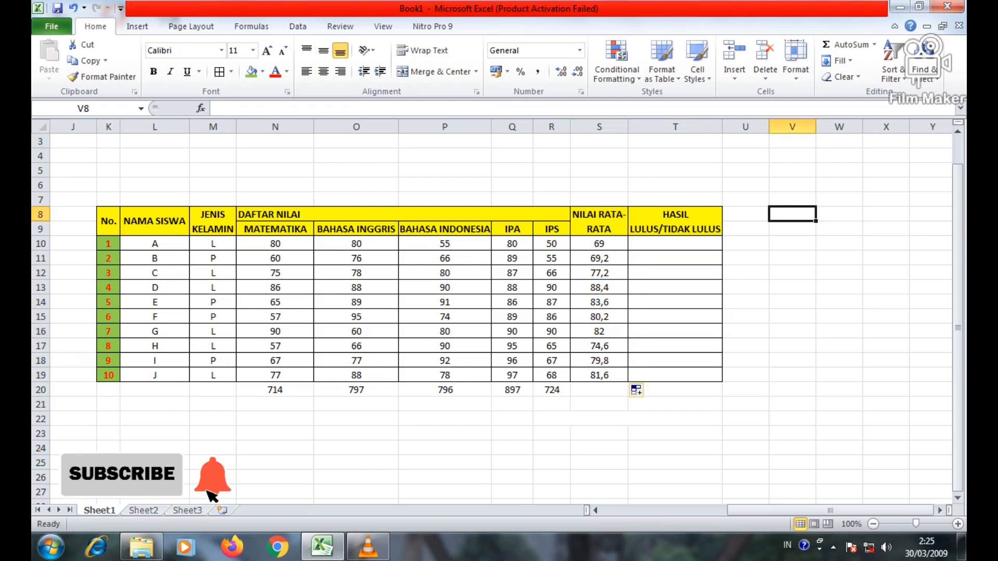
text(75)
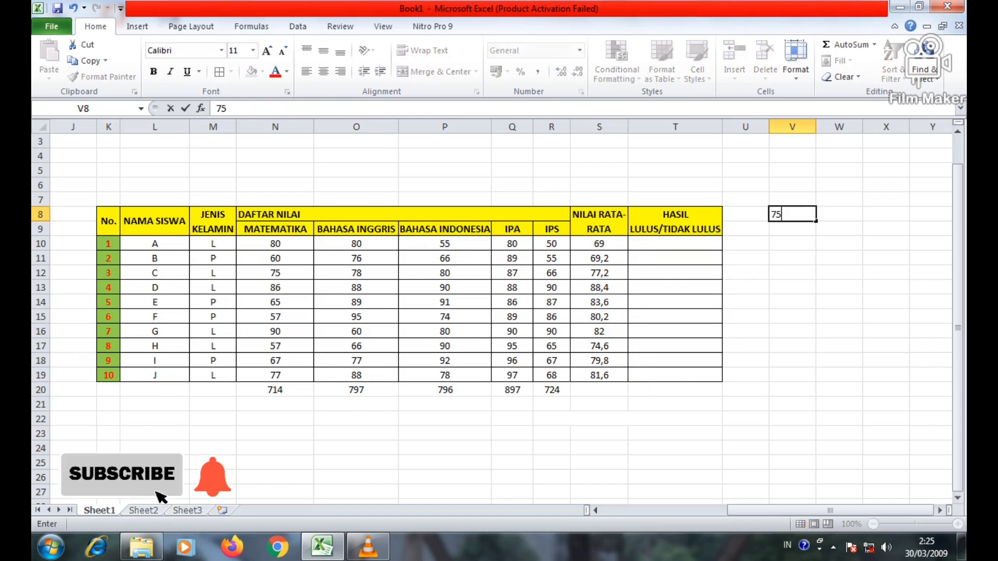
key(Return)
key(Up)
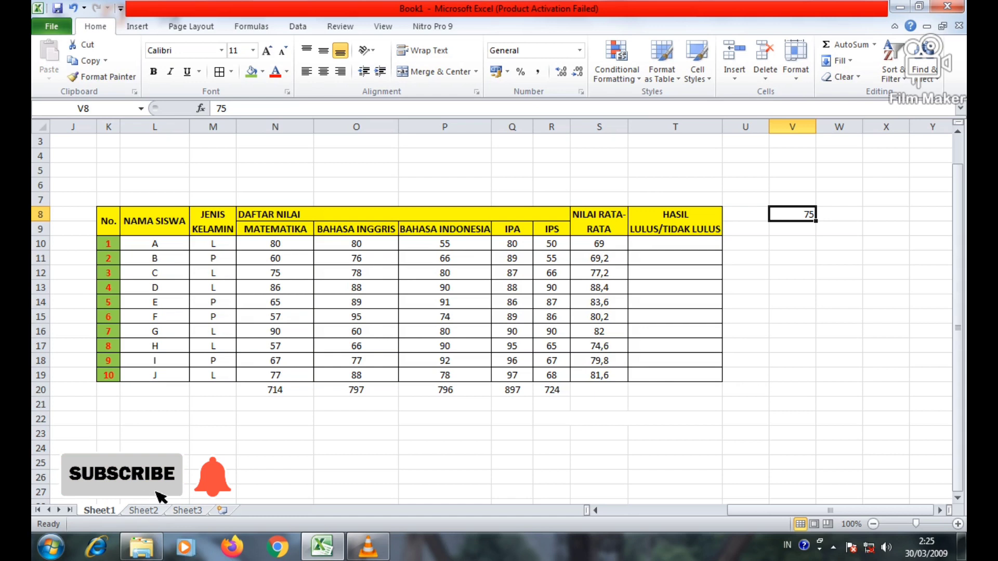
Determine student A's pass/fail result in T10 with the formula =IF(S10<75;"TIDAK LULUS";"LULUS")
click(675, 243)
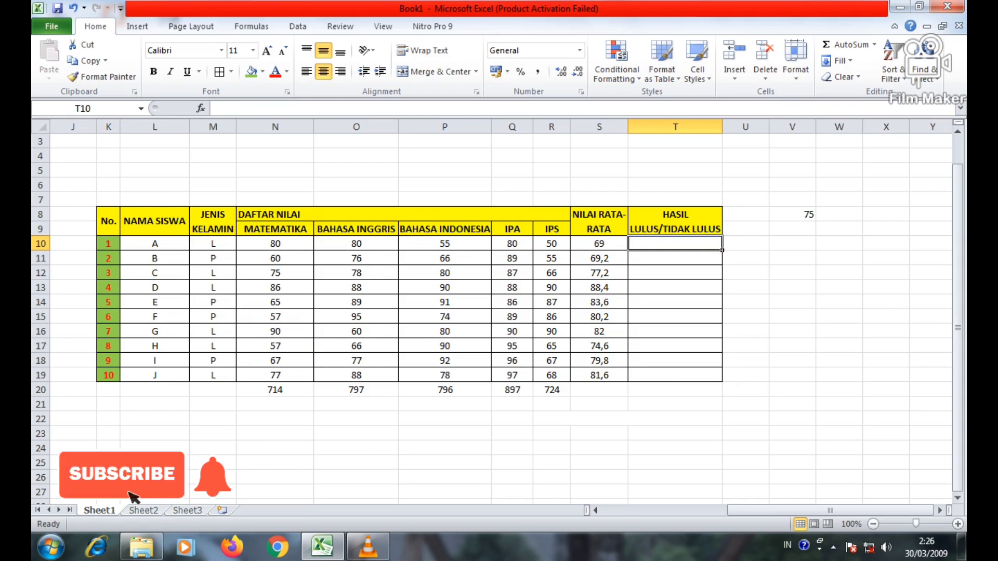
text(=)
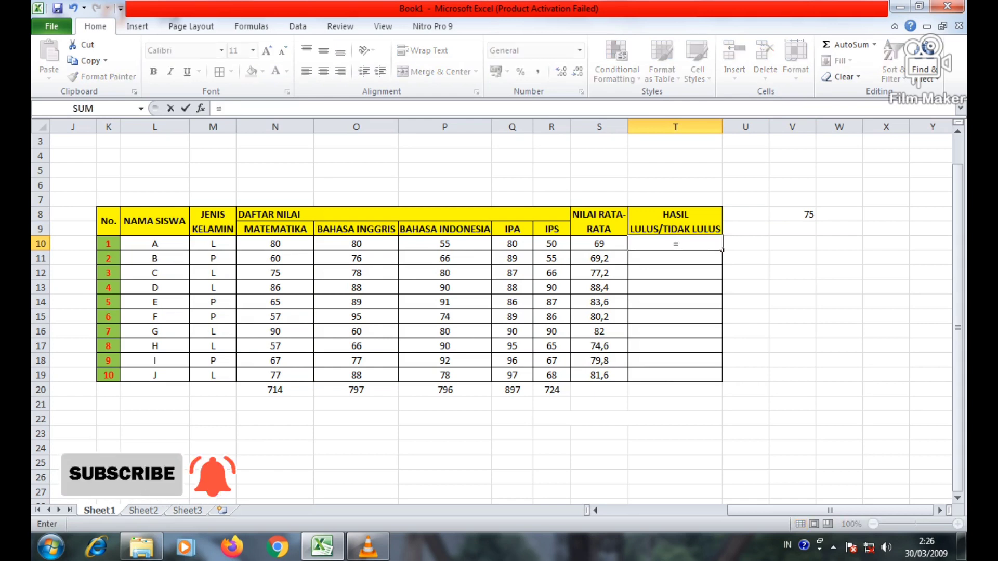
text(if)
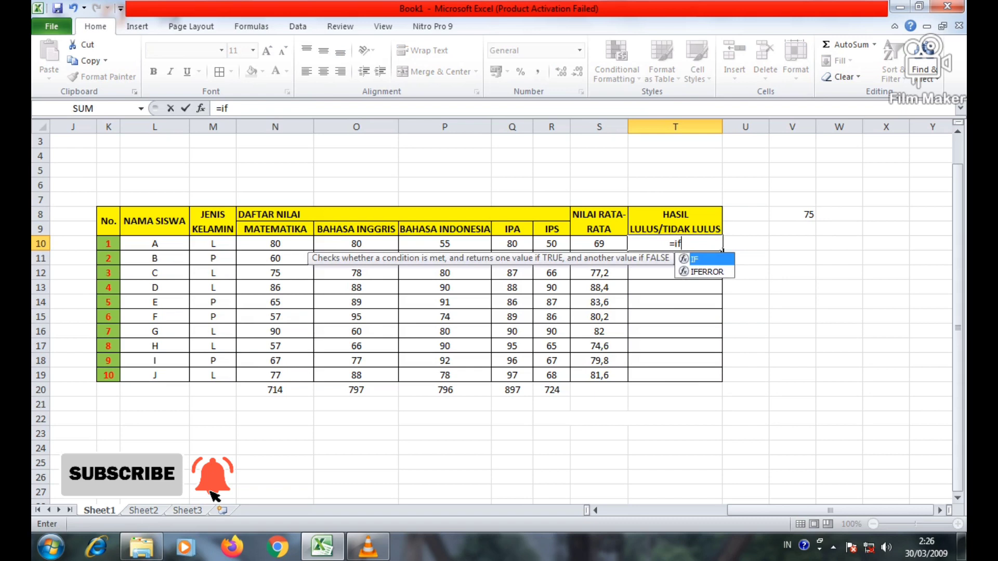
text(()
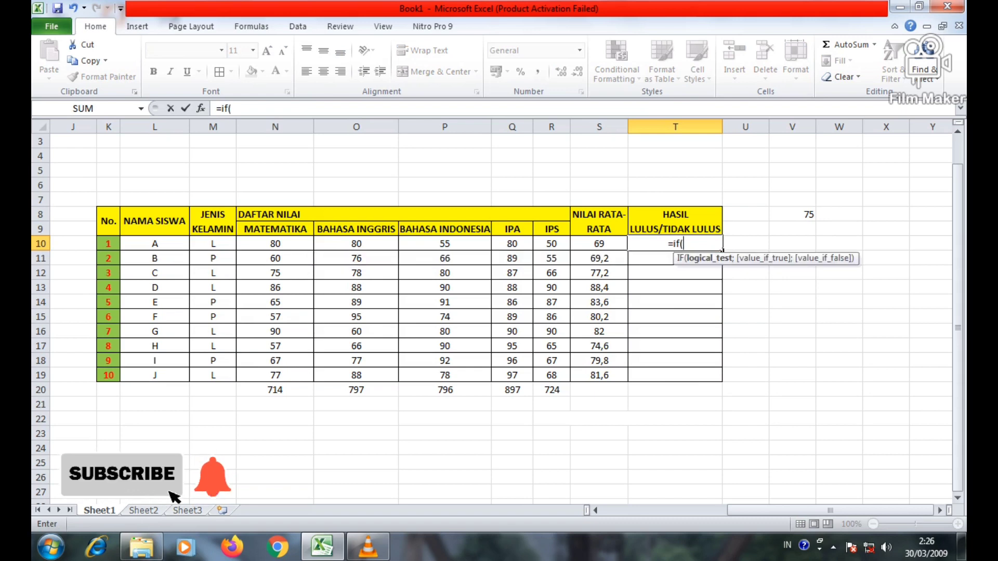
key(Left)
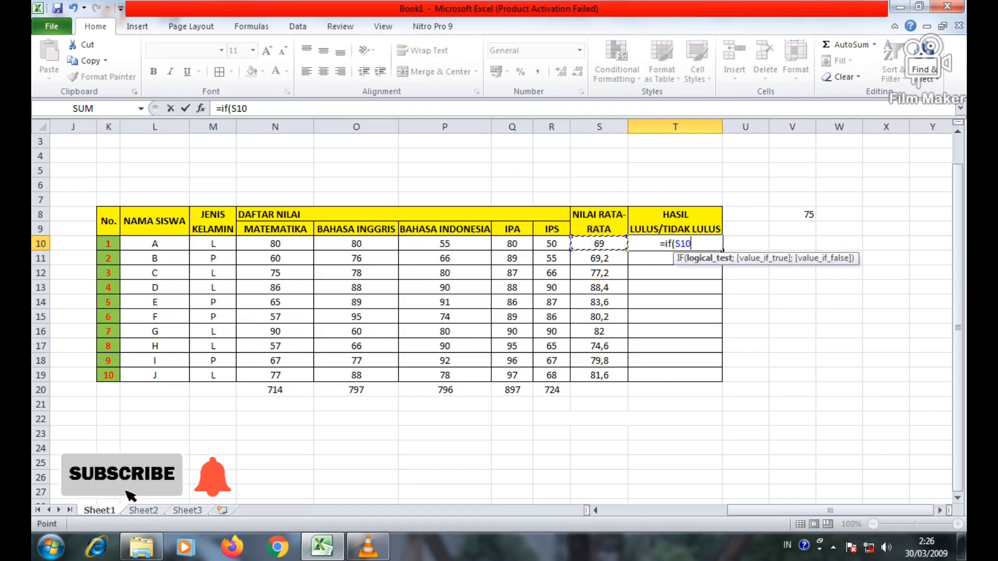
text(<)
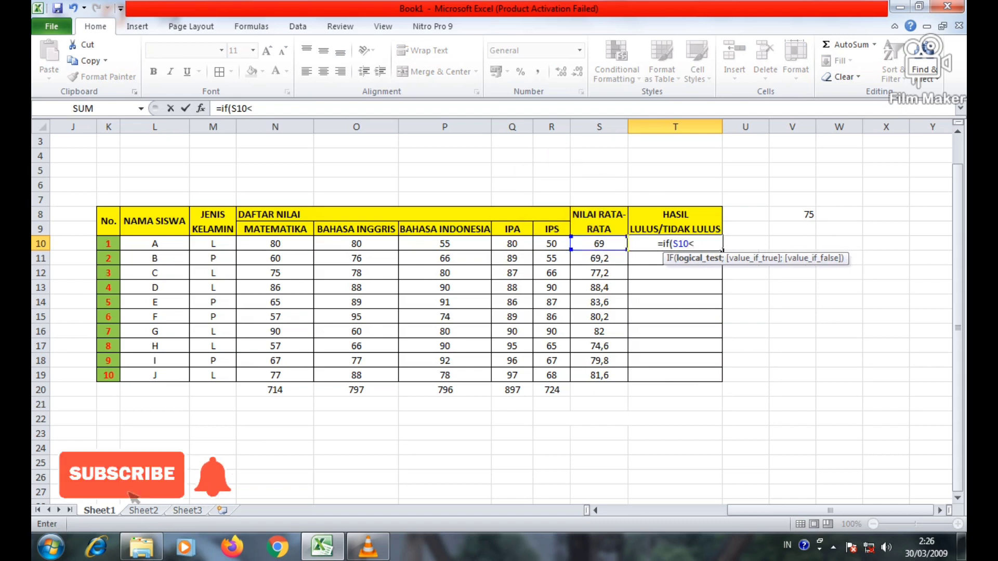
text(7)
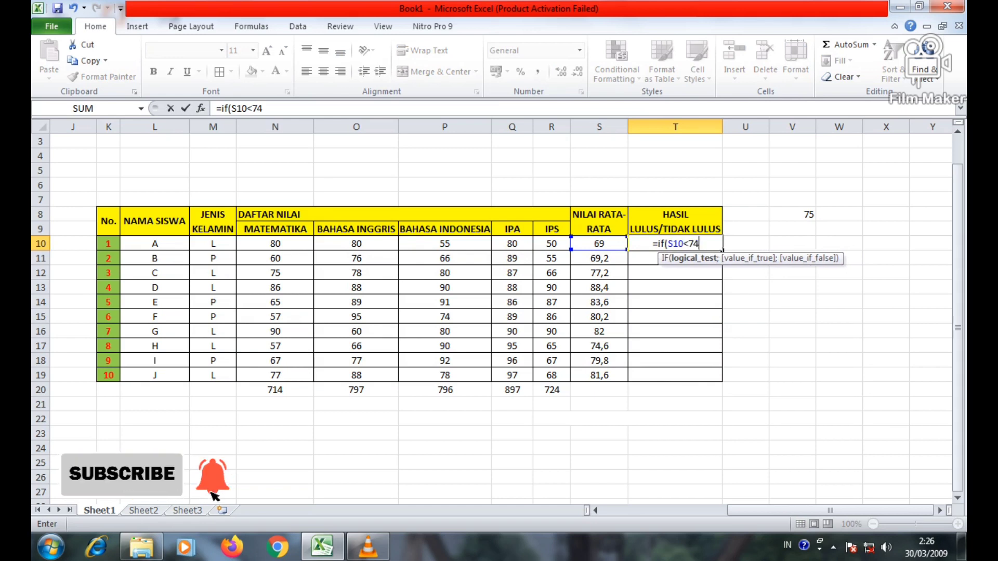
text(5)
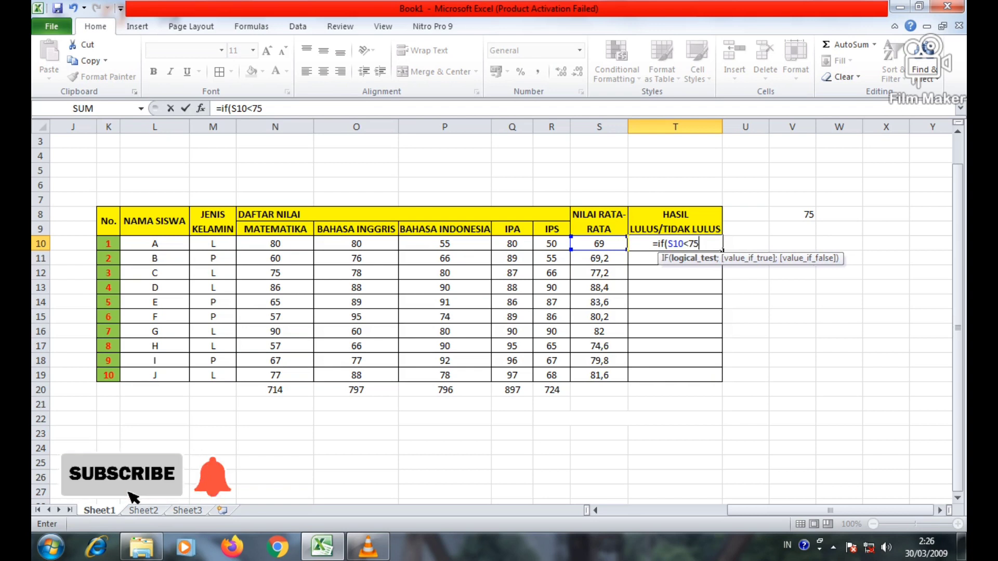
text(;)
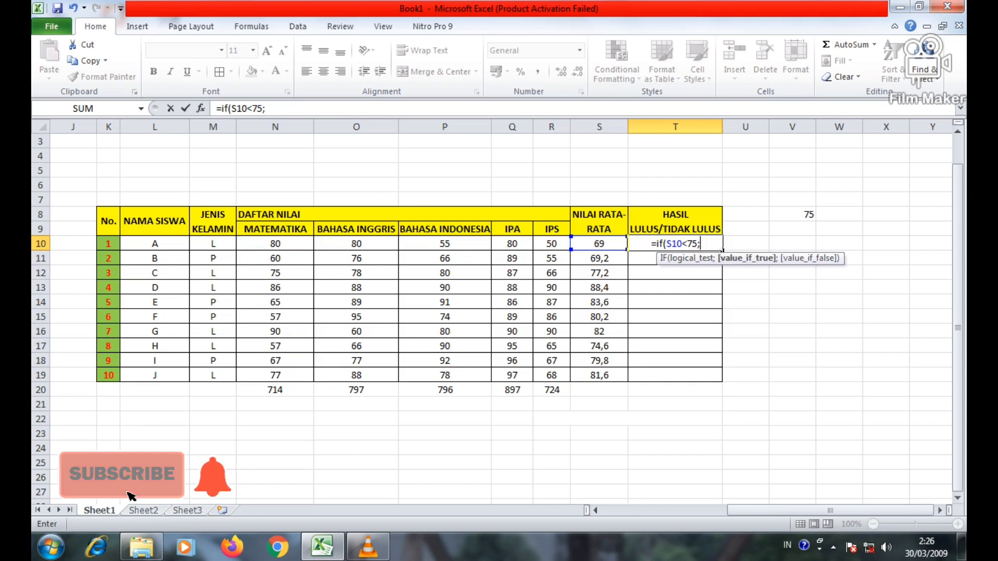
text(")
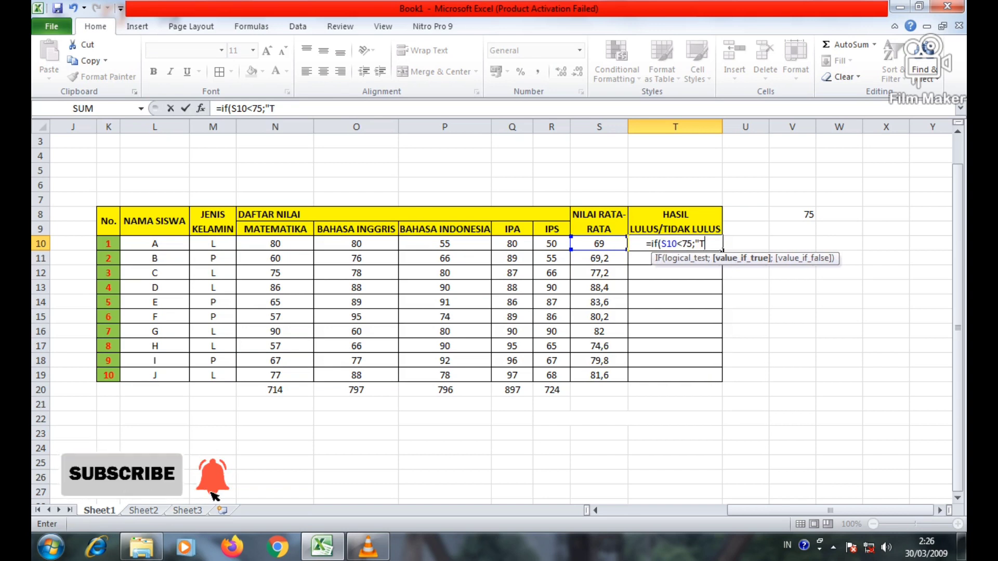
text(TIDAK LULUS)
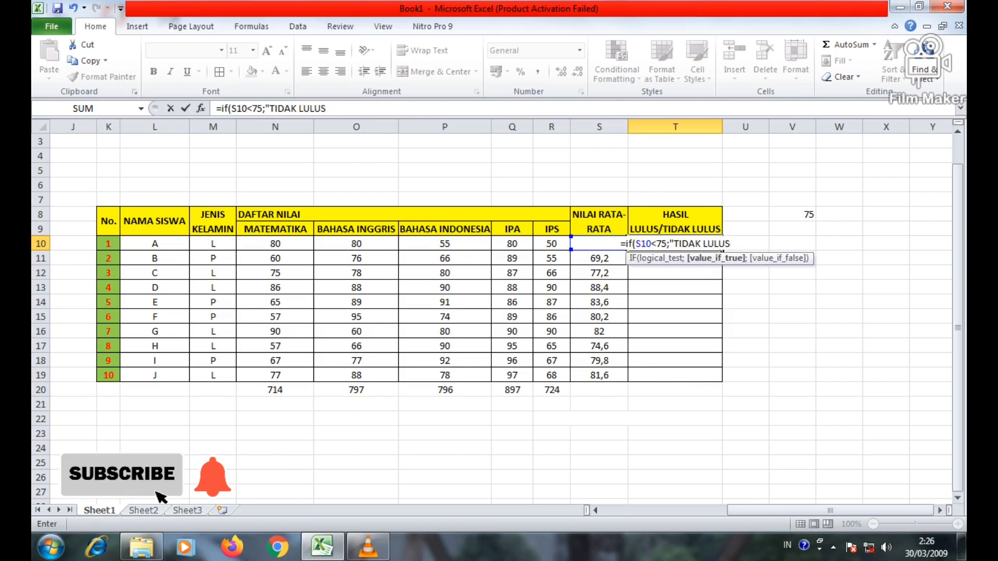
text(";)
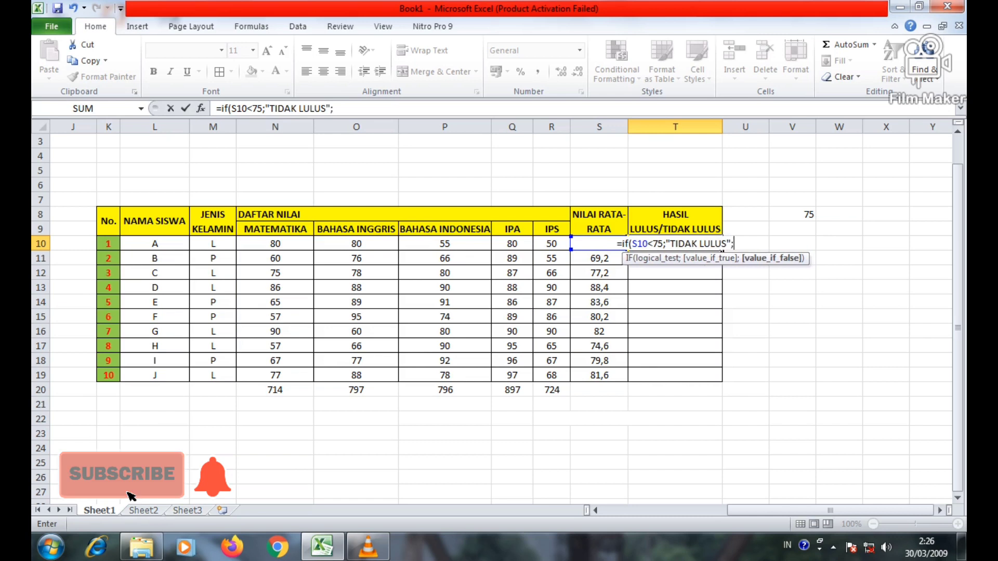
text(")
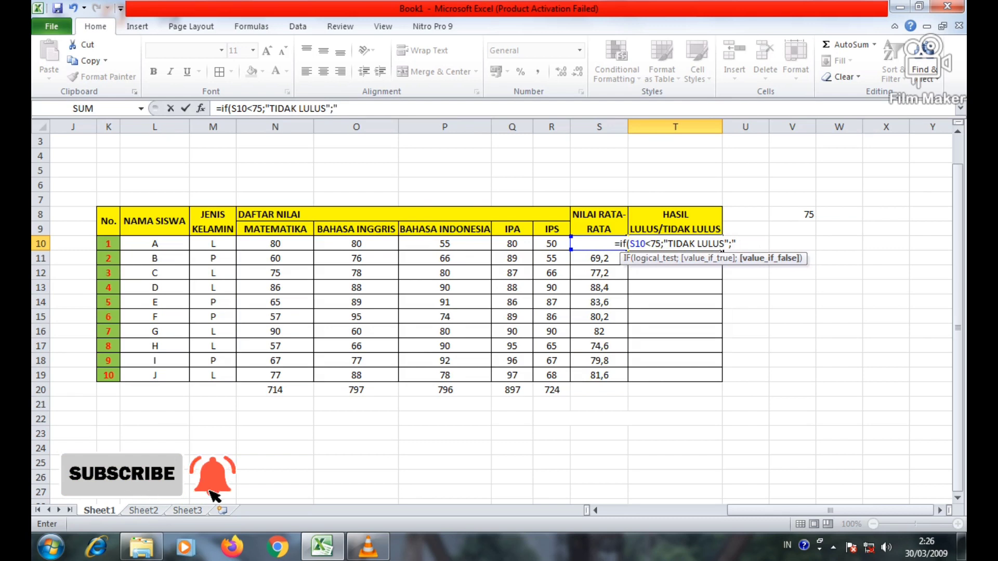
text(LULUS)
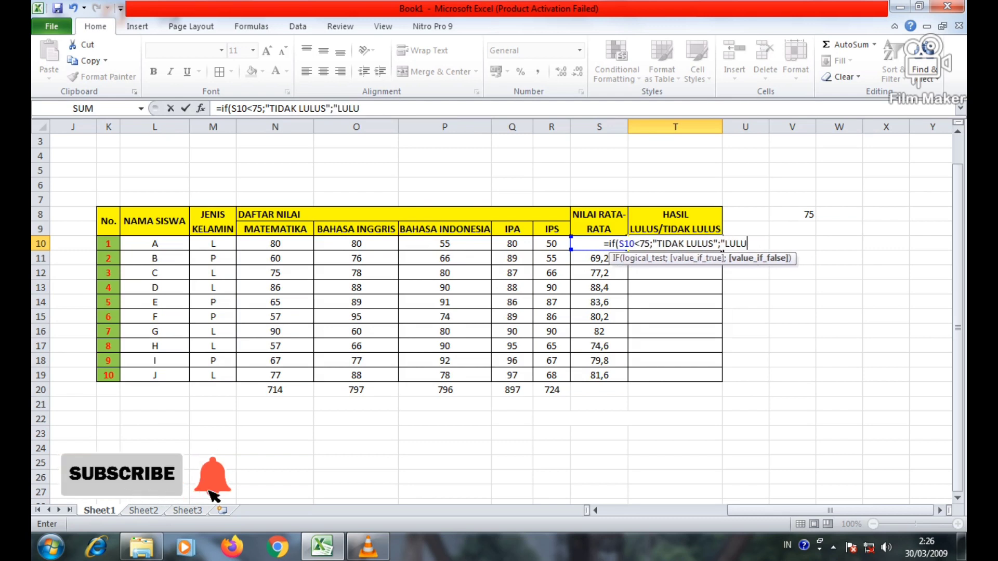
text(")
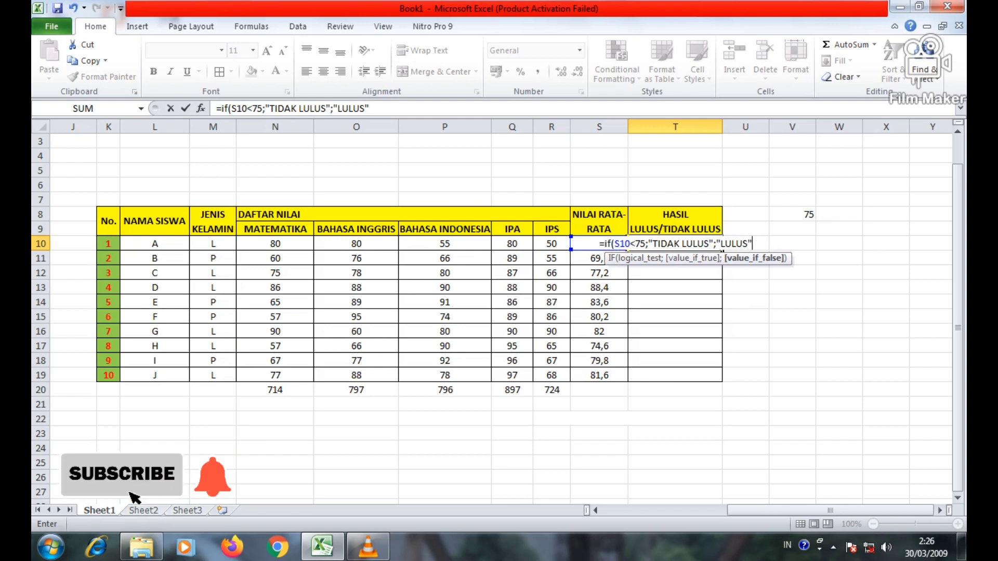
text())
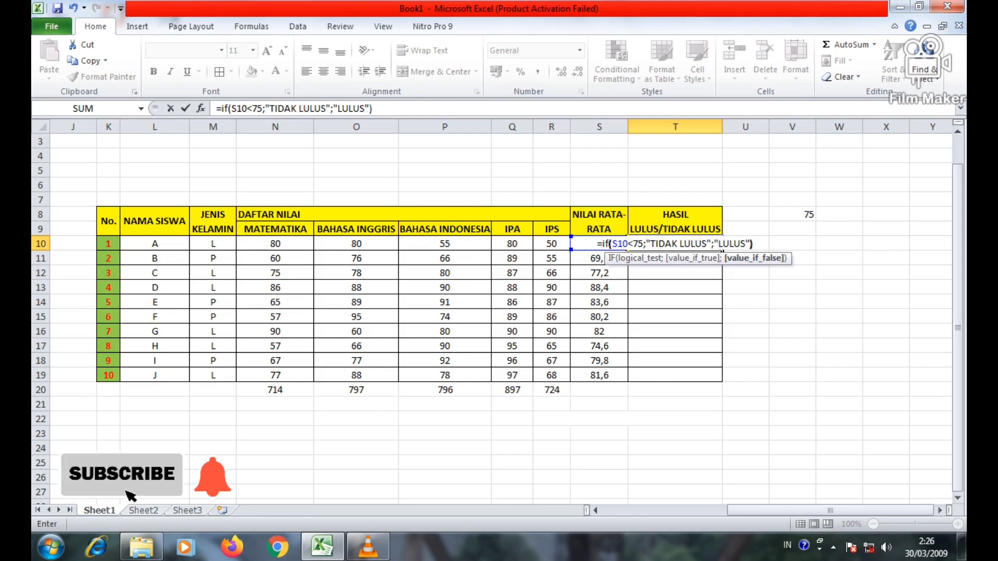
key(Return)
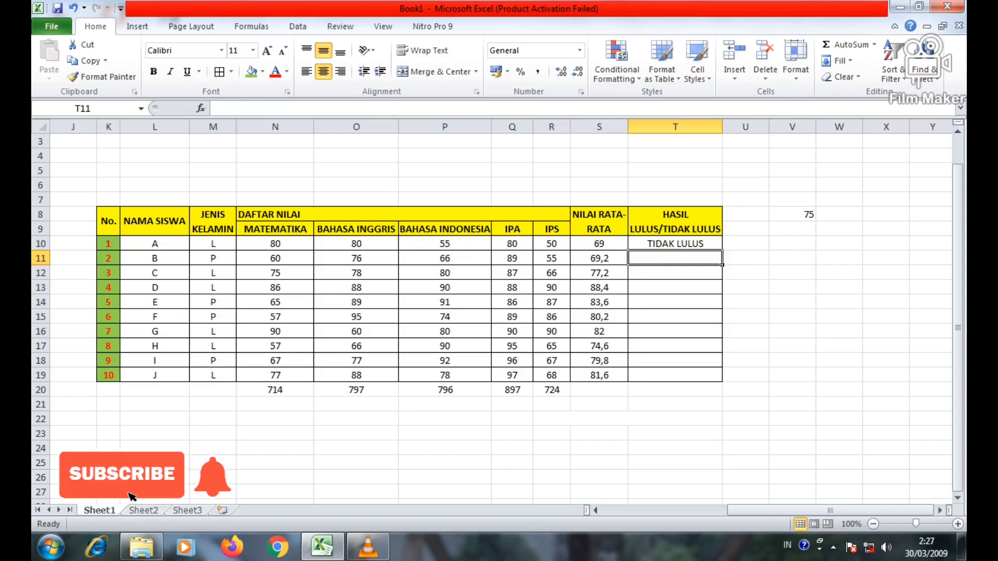
Copy the IF formula from T10 down to T19 to fill in the remaining students' results
click(792, 214)
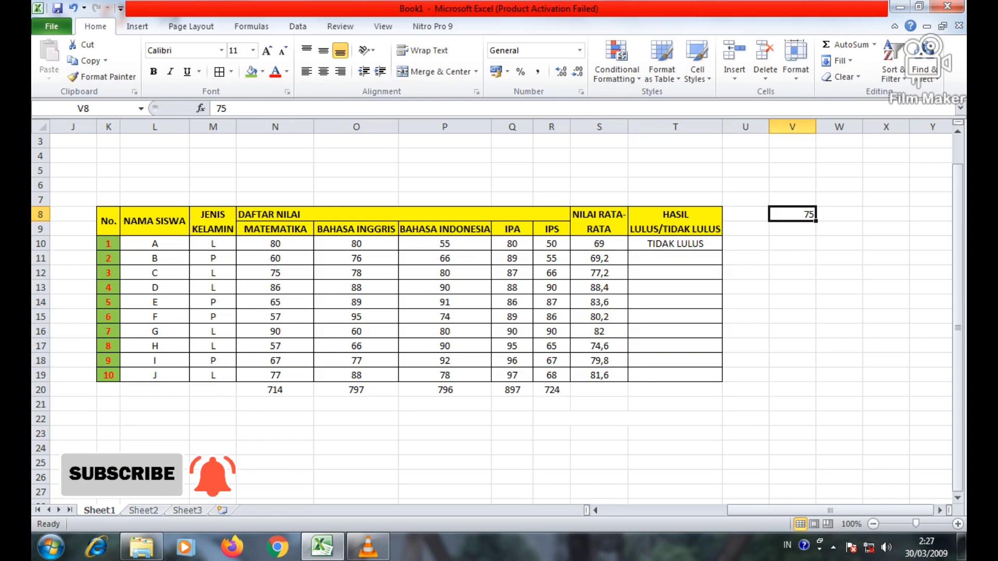
click(598, 244)
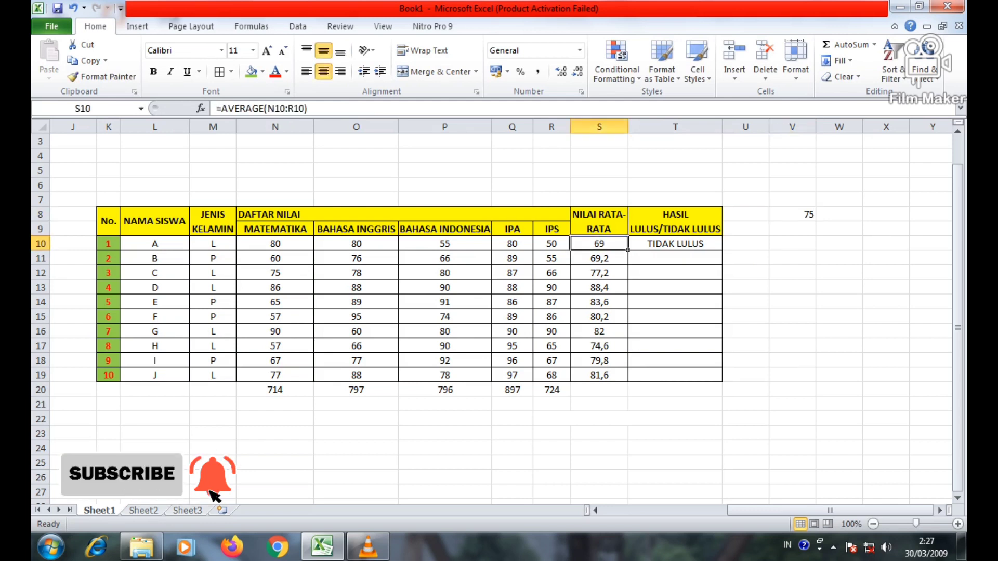
click(675, 244)
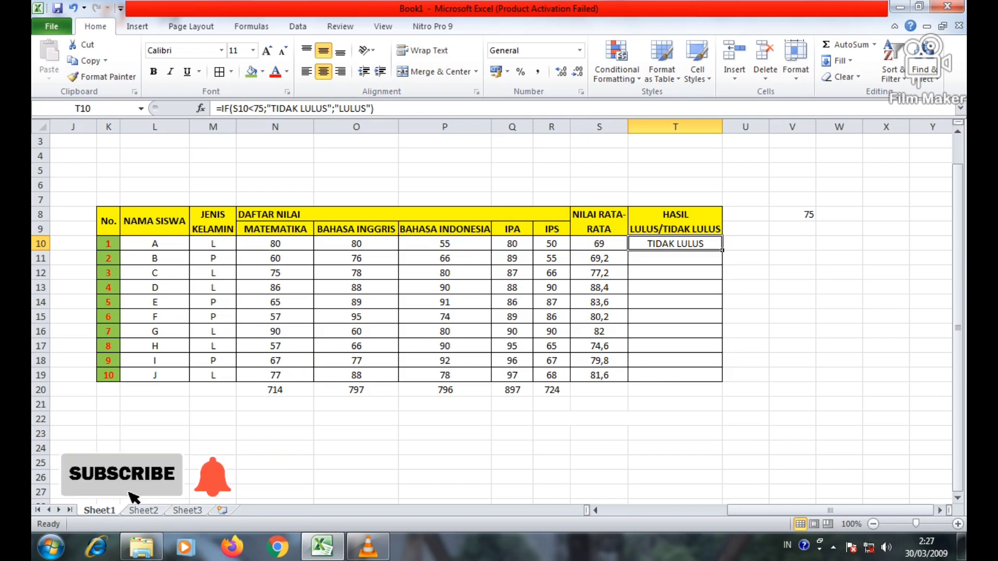
click(725, 253)
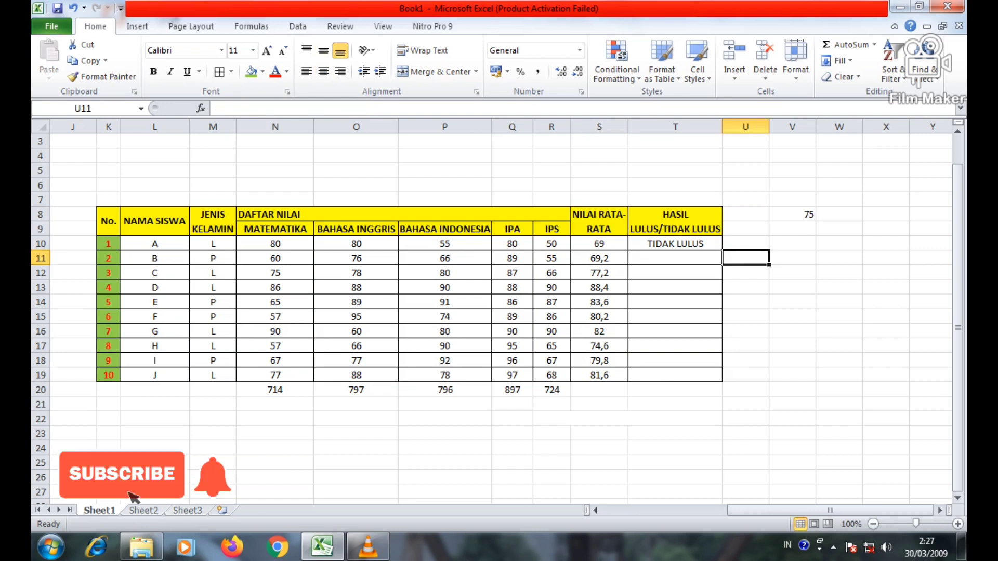
click(691, 245)
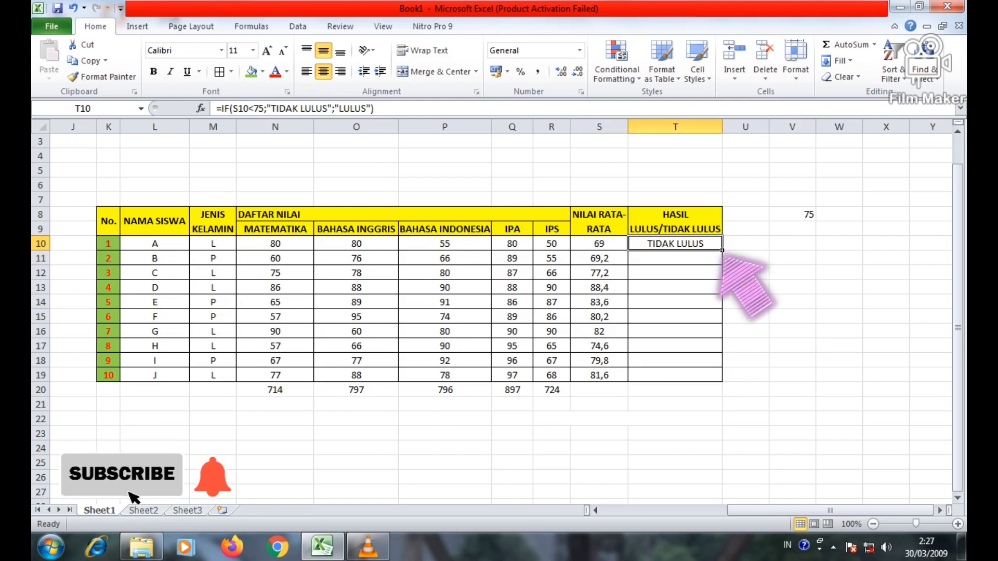
drag(722, 251, 722, 380)
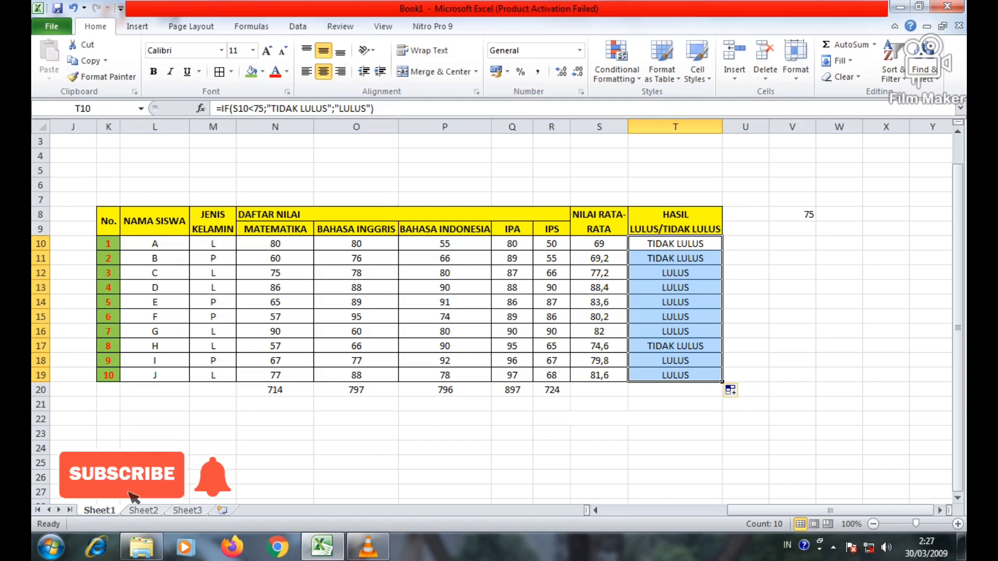
click(792, 214)
click(746, 375)
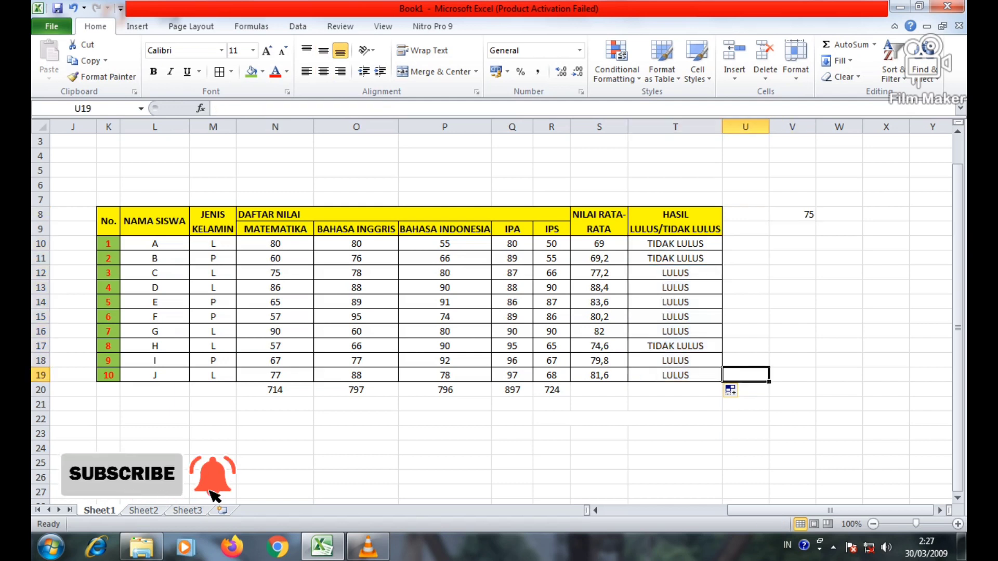
Total the NILAI RATA-RATA scores in S20 by copying the SUM formula from N20
drag(599, 243, 599, 375)
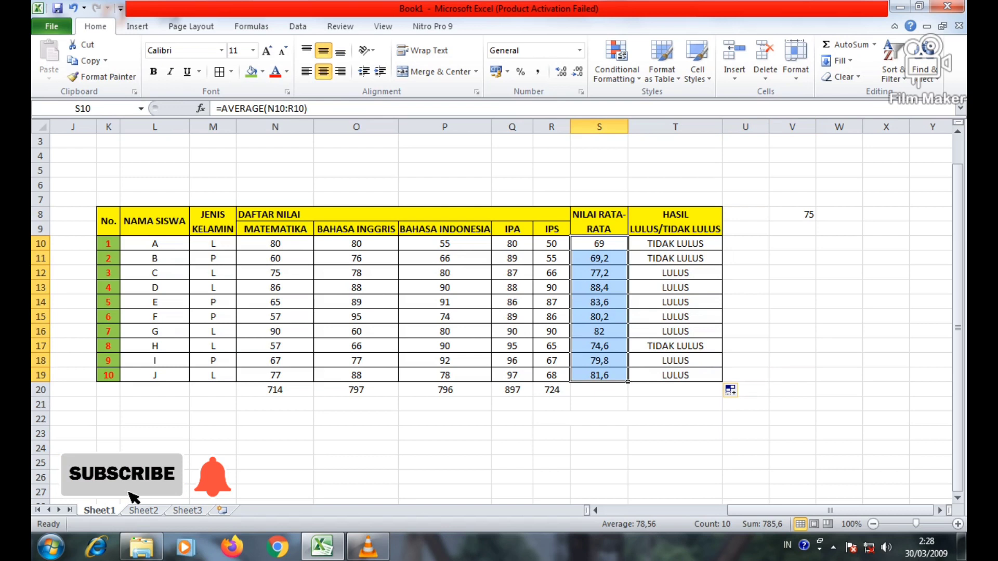
click(551, 389)
click(274, 390)
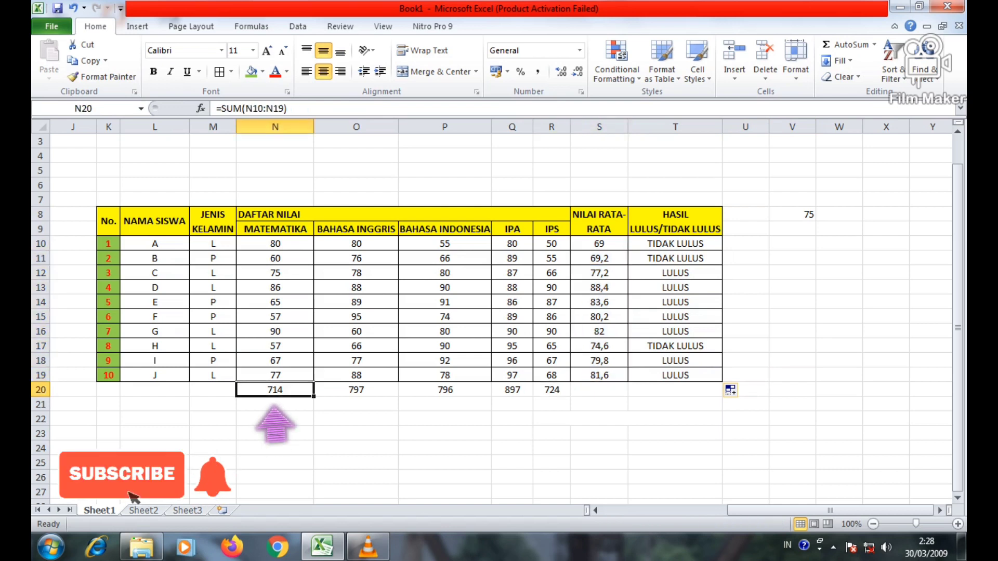
key(ctrl+c)
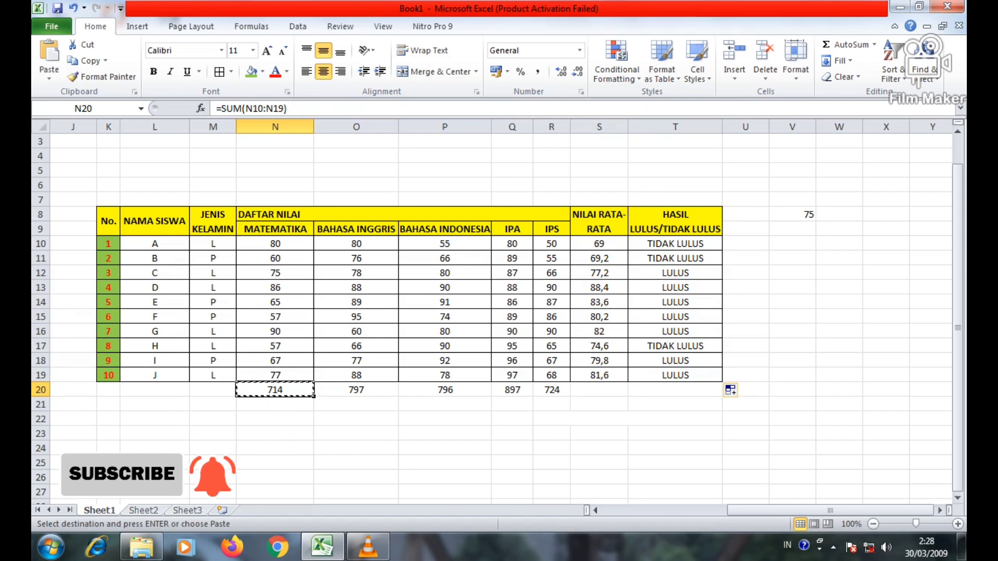
key(Right)
key(Right)
key(Right)
key(Right)
key(Right)
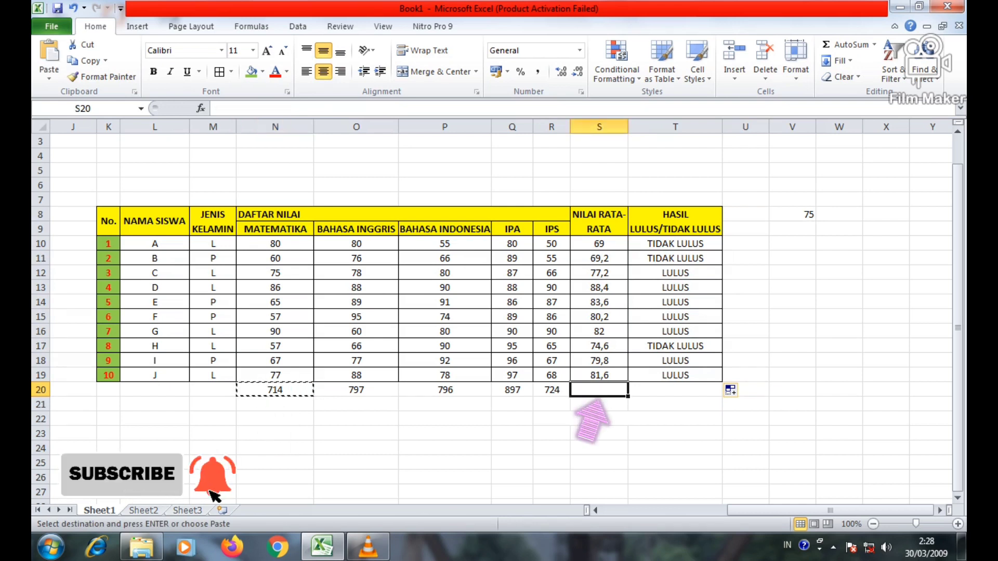
key(ctrl+v)
key(Down)
key(Down)
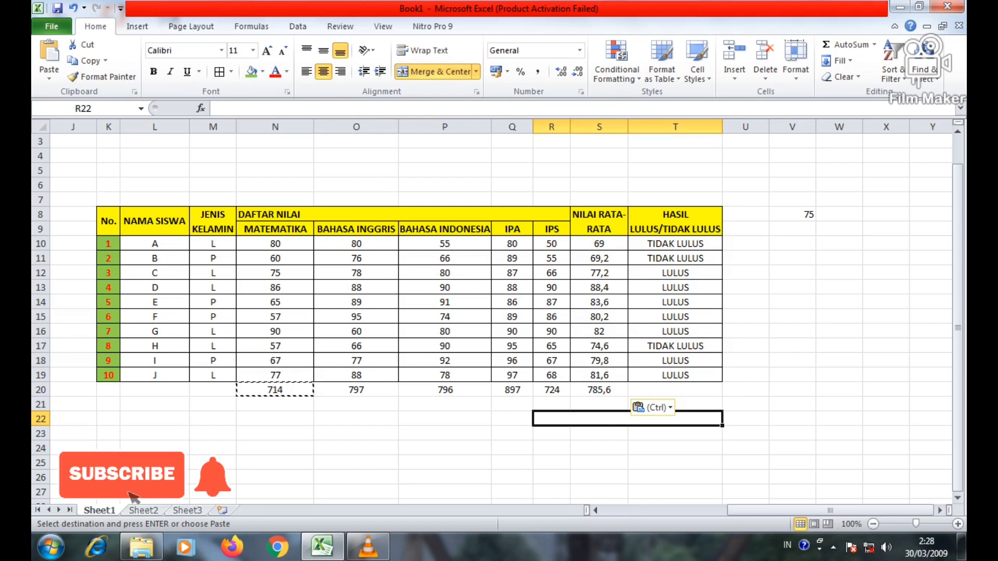
click(746, 389)
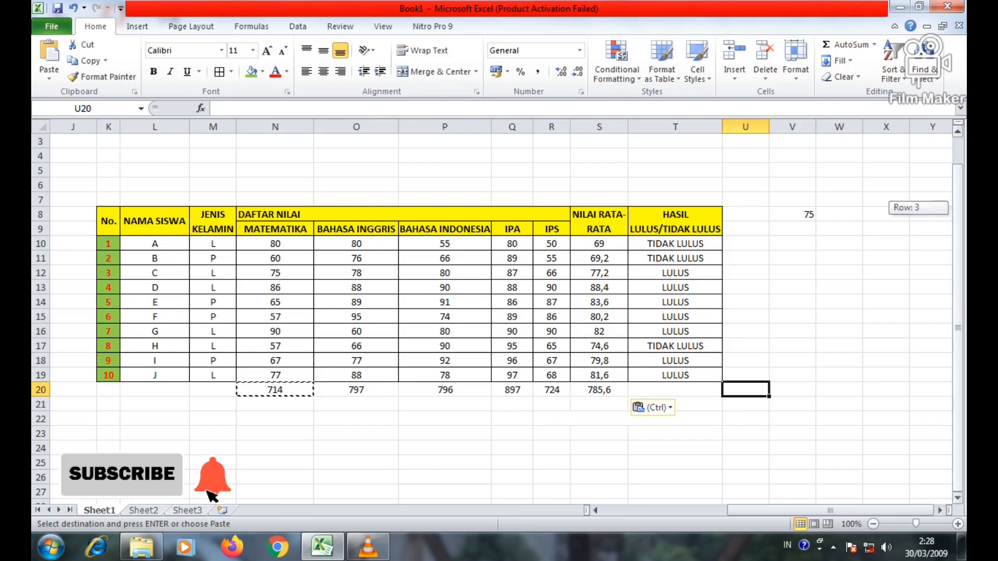
Enter 2 in O23 and 3 in P23, and multiply them in Q23 with the formula =O23*P23
click(356, 433)
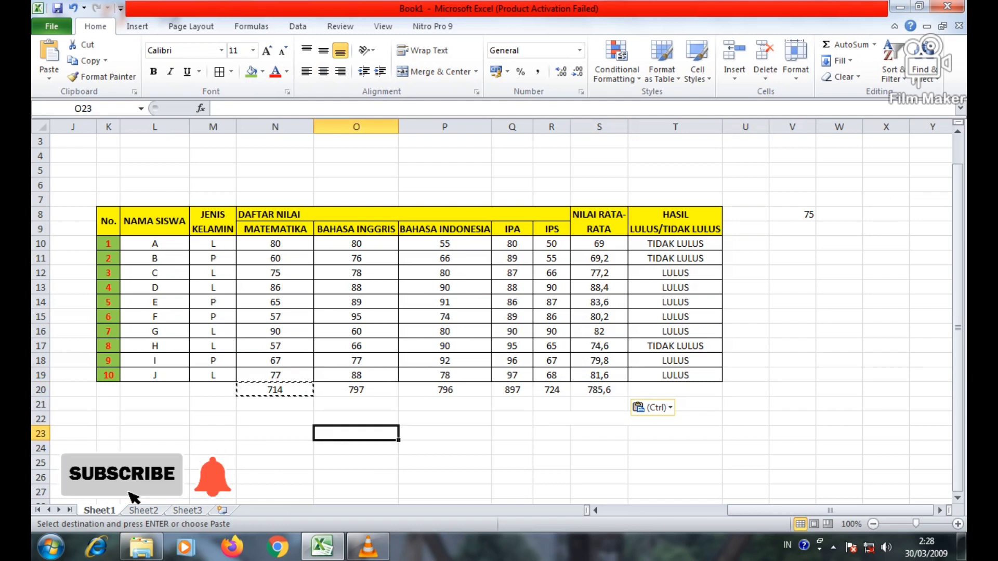
text(2)
key(Tab)
text(3)
key(Tab)
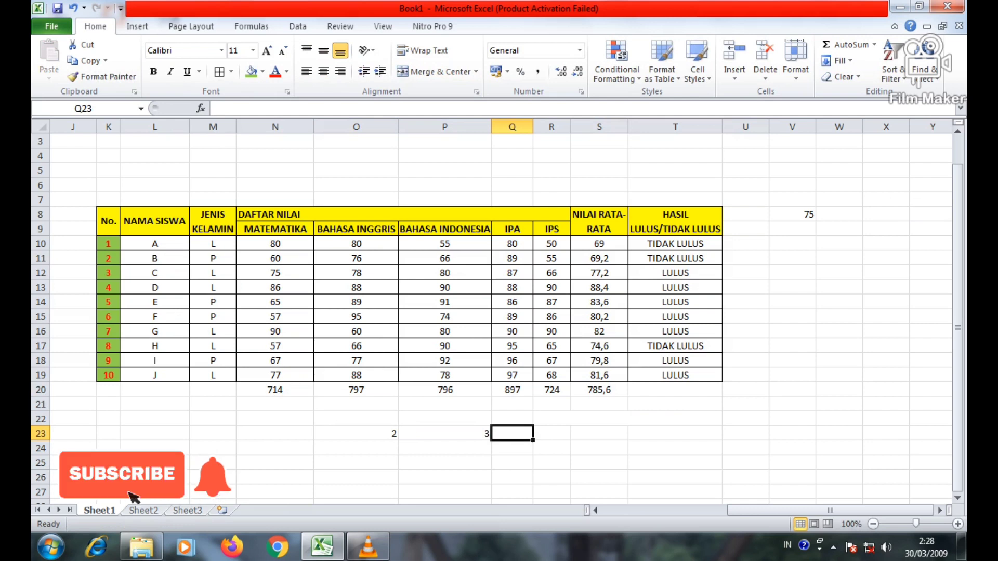
text(=)
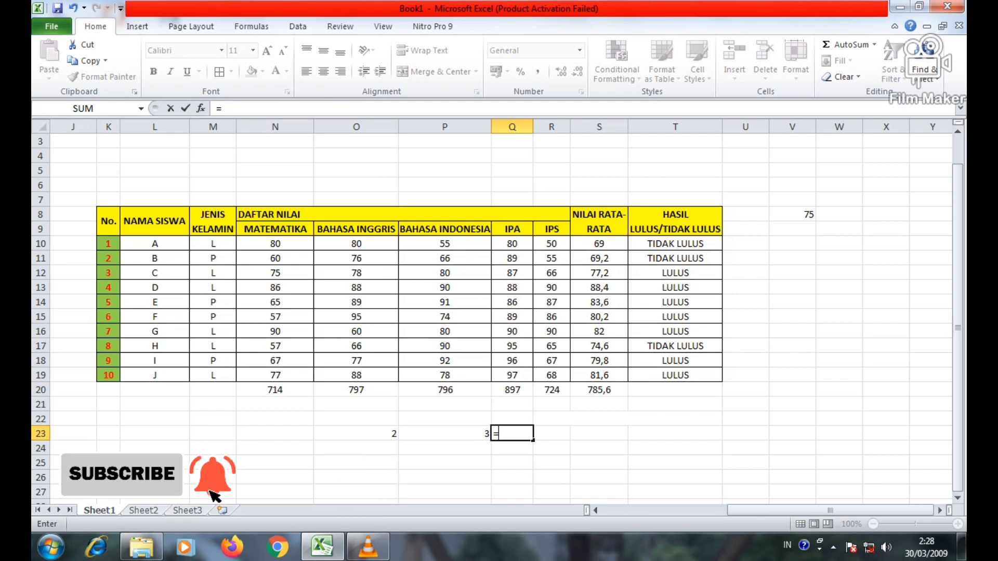
click(356, 433)
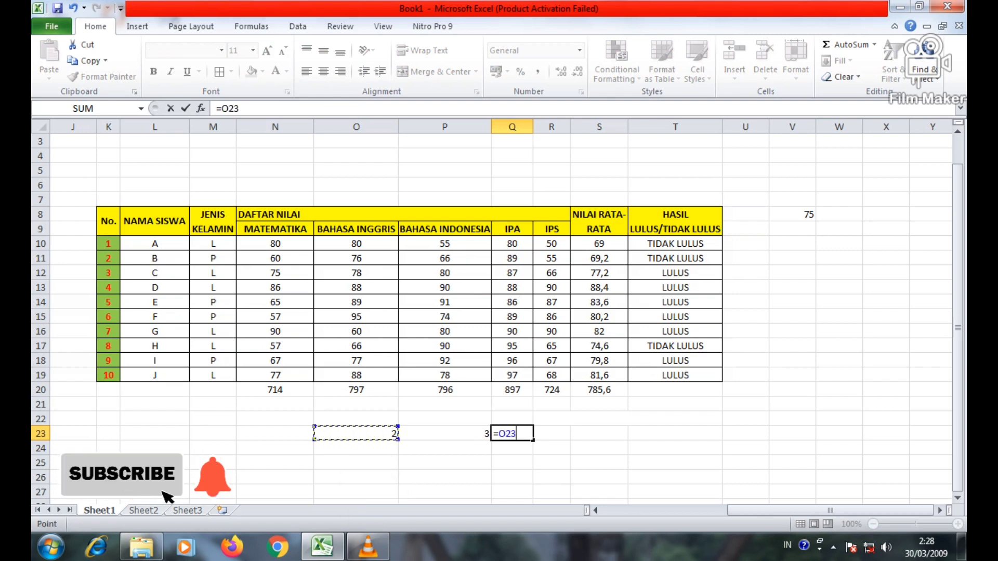
text(*)
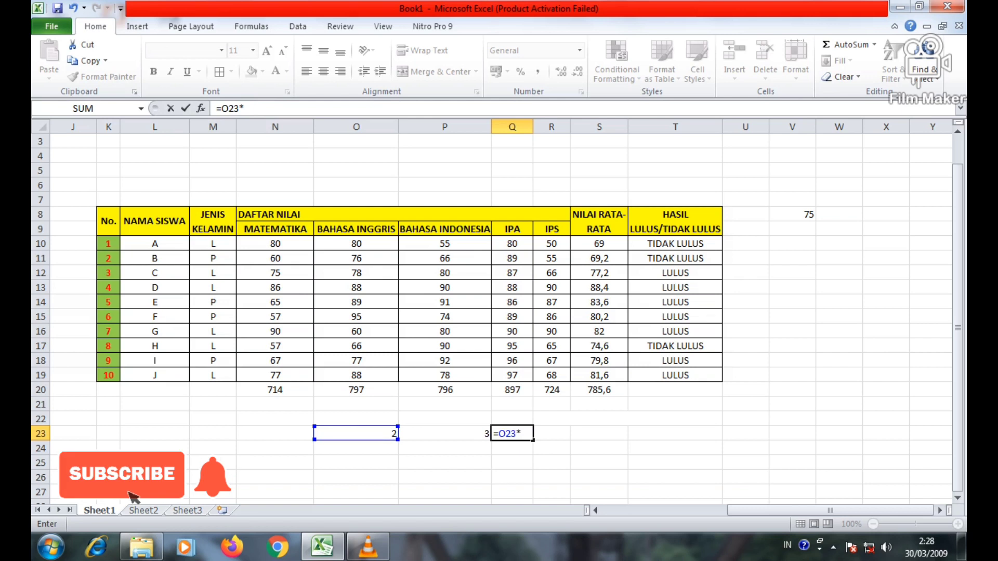
text(P23)
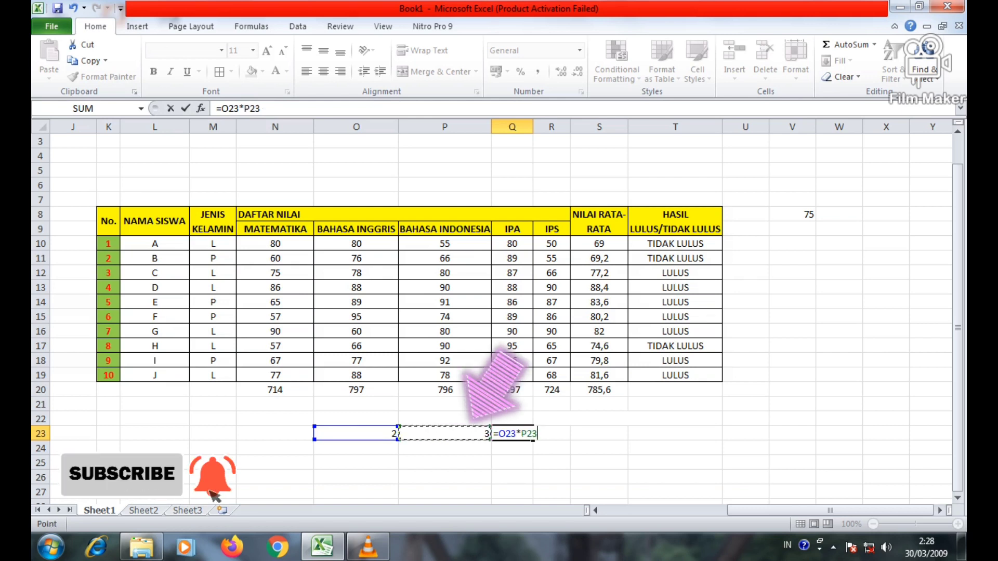
key(Return)
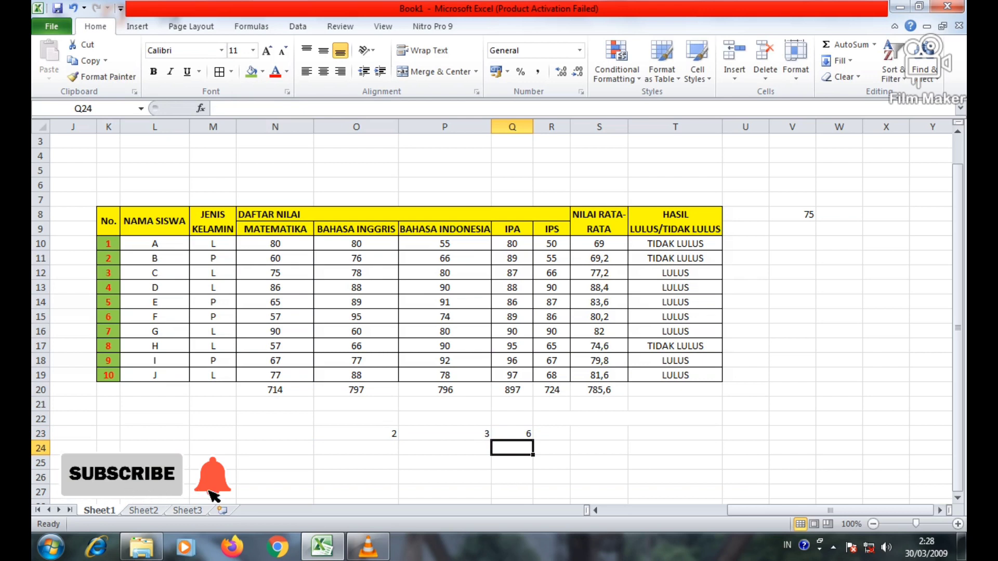
Enter 12 in O24 and 4 in P24, and divide them in Q24 with the formula =O24/P24
click(356, 448)
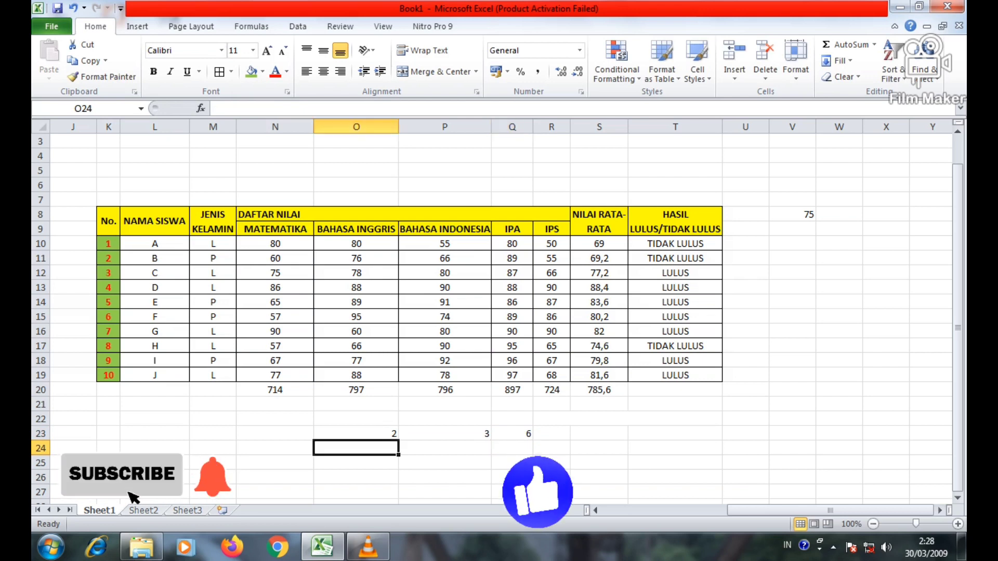
text(12)
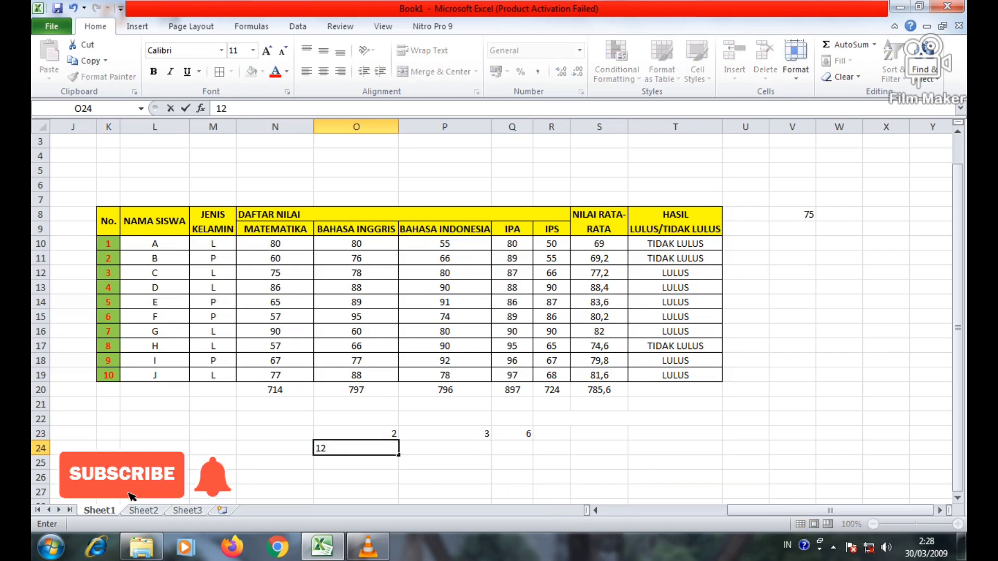
key(Tab)
text(4)
key(Tab)
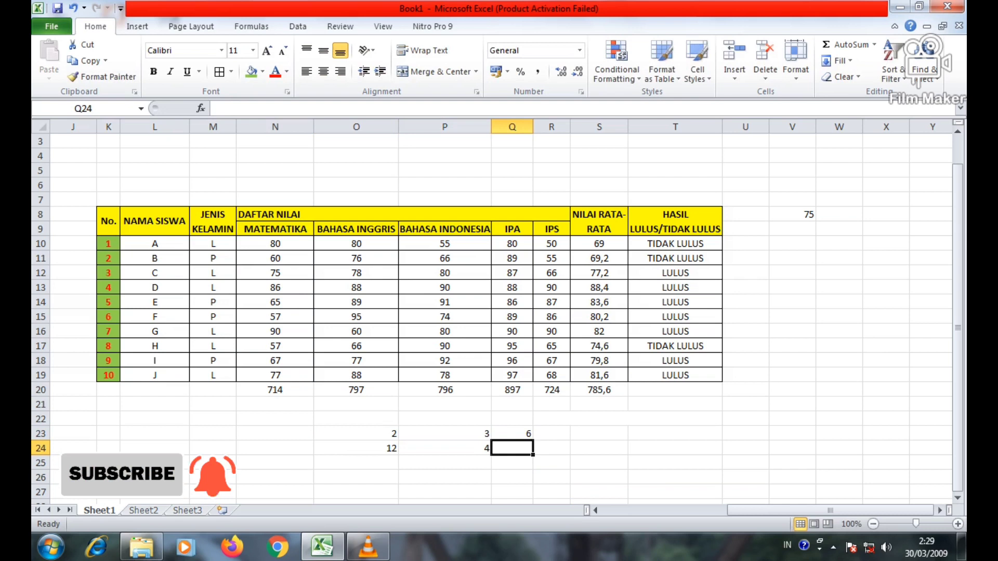
text(=)
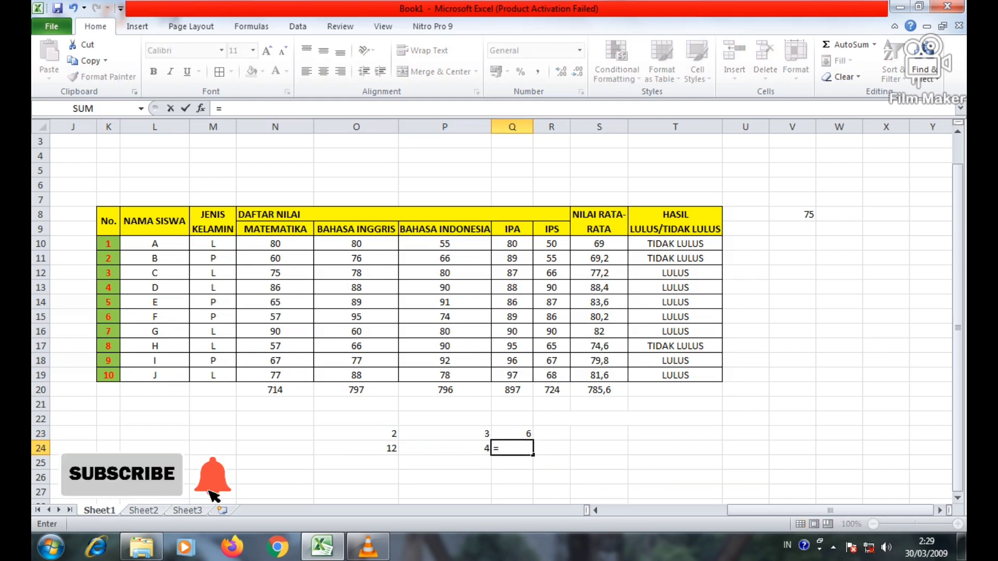
key(Left)
key(Left)
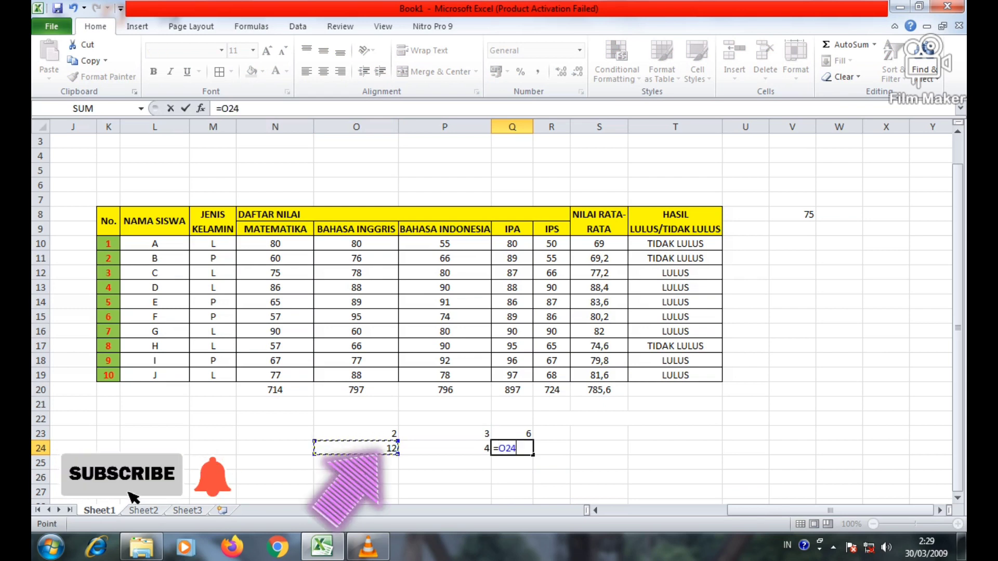
text(/)
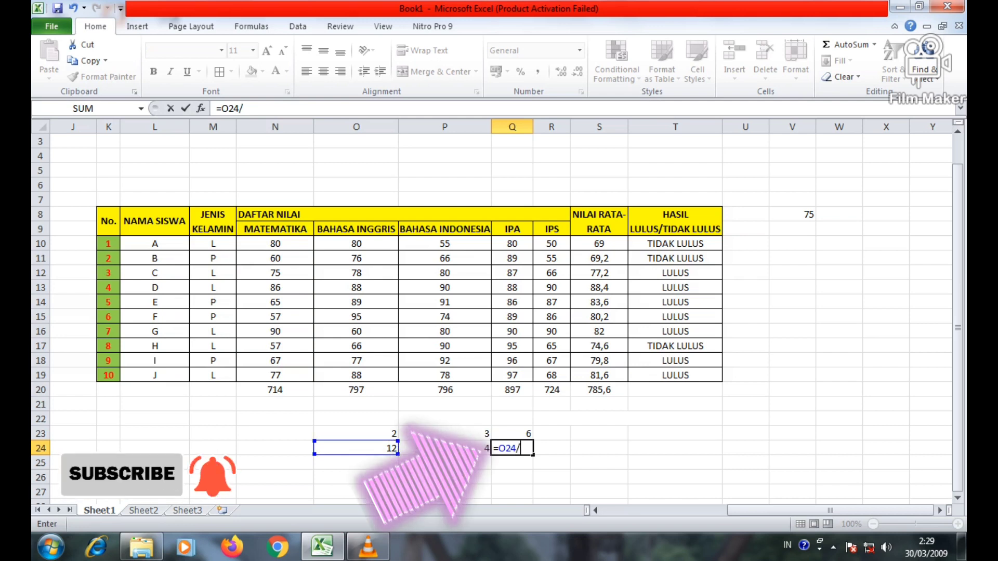
key(Left)
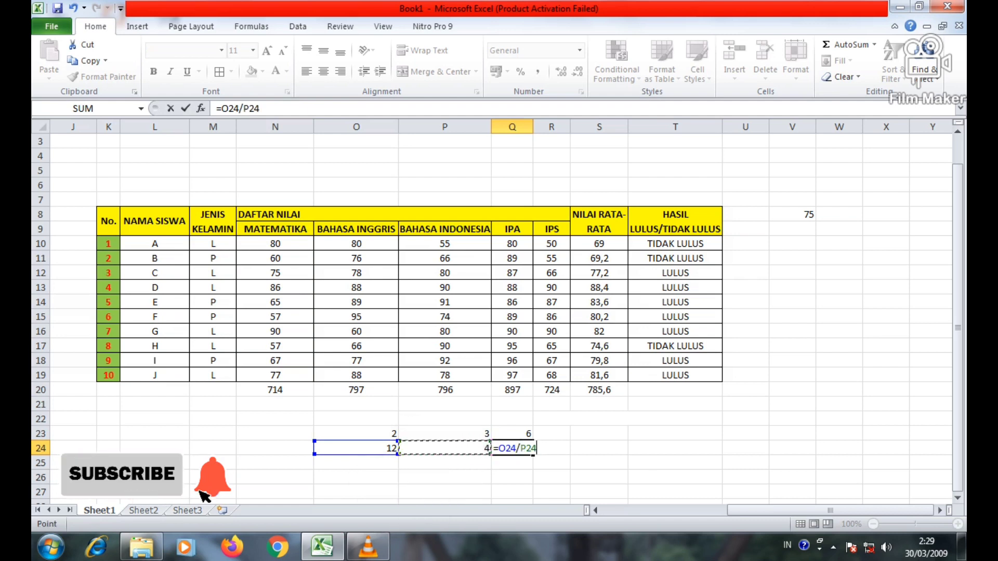
key(Return)
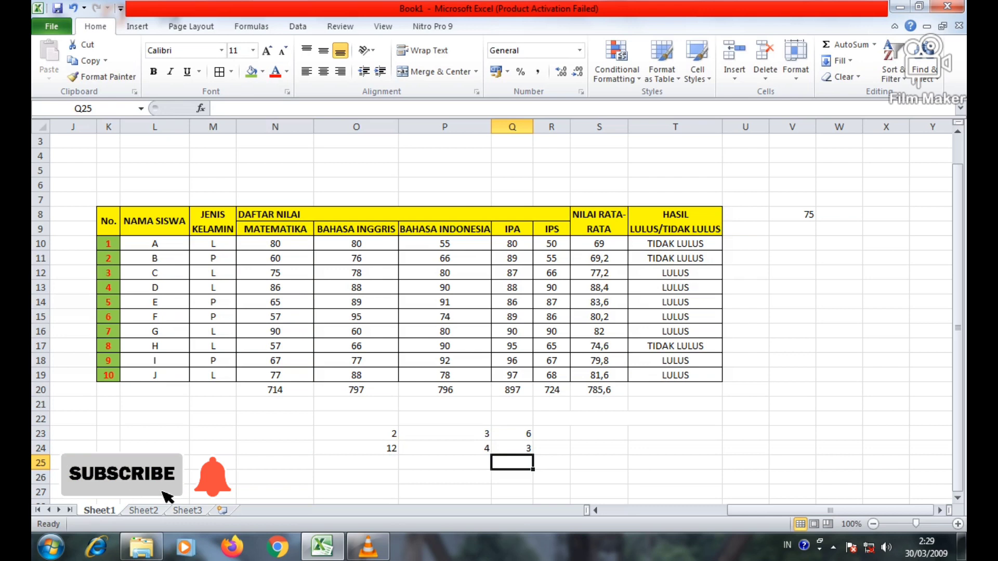
key(Up)
key(Left)
key(Left)
key(Right)
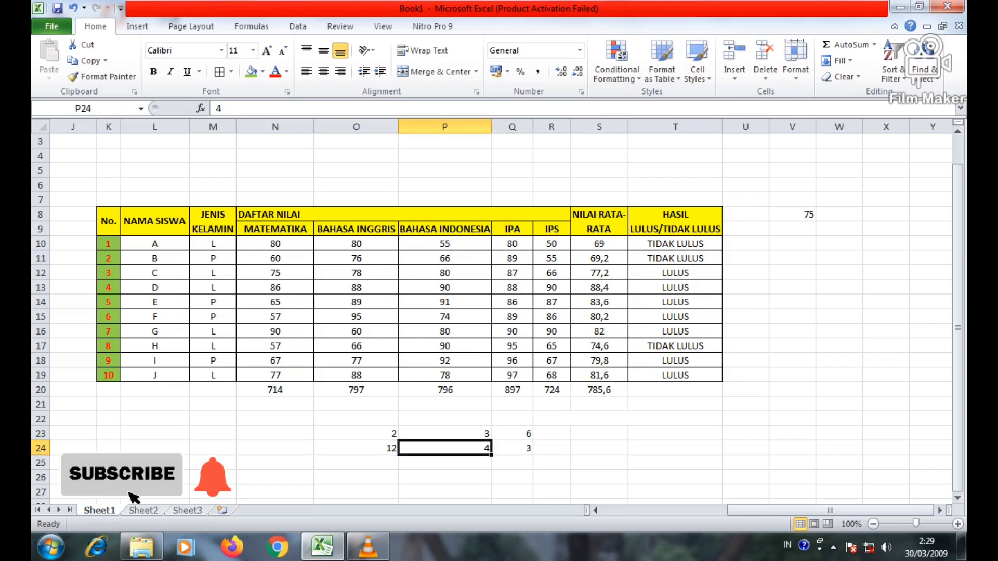
key(Right)
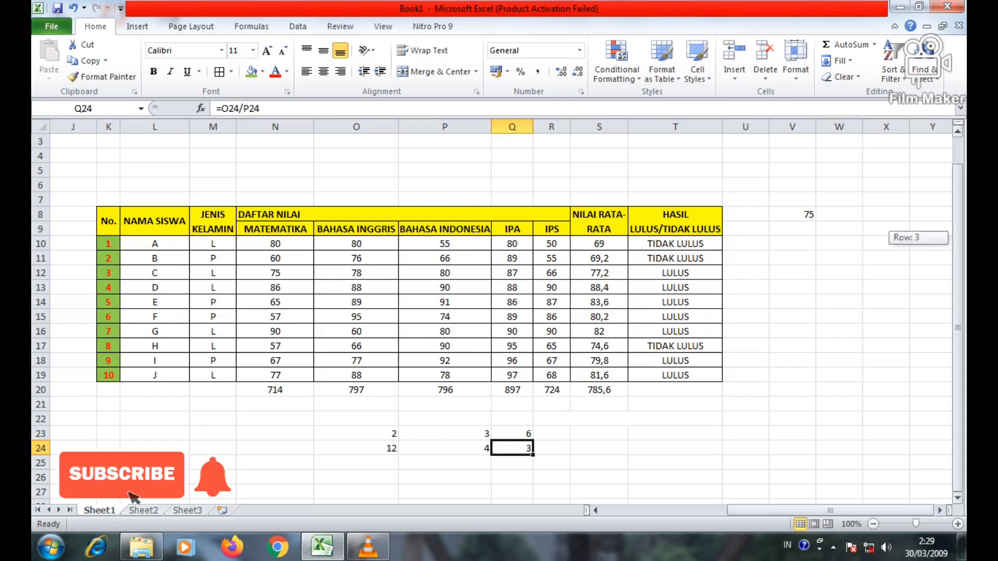
Clear the example multiplication and division from cells O23 to S24 below the table
drag(356, 434, 599, 448)
key(Delete)
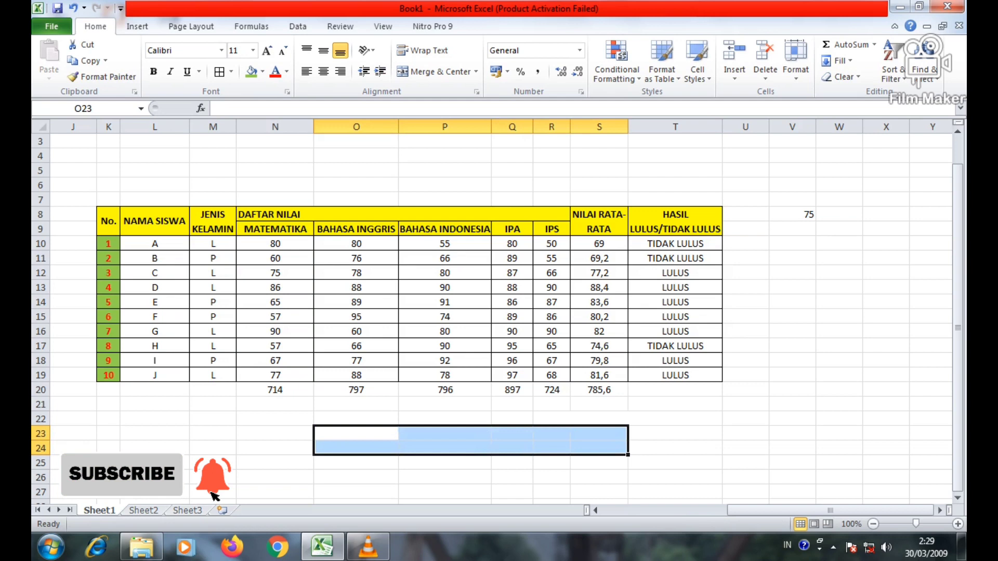
click(512, 477)
Clear the subject totals and the total of the averages from N20 to S20
drag(356, 244, 356, 375)
drag(275, 244, 275, 389)
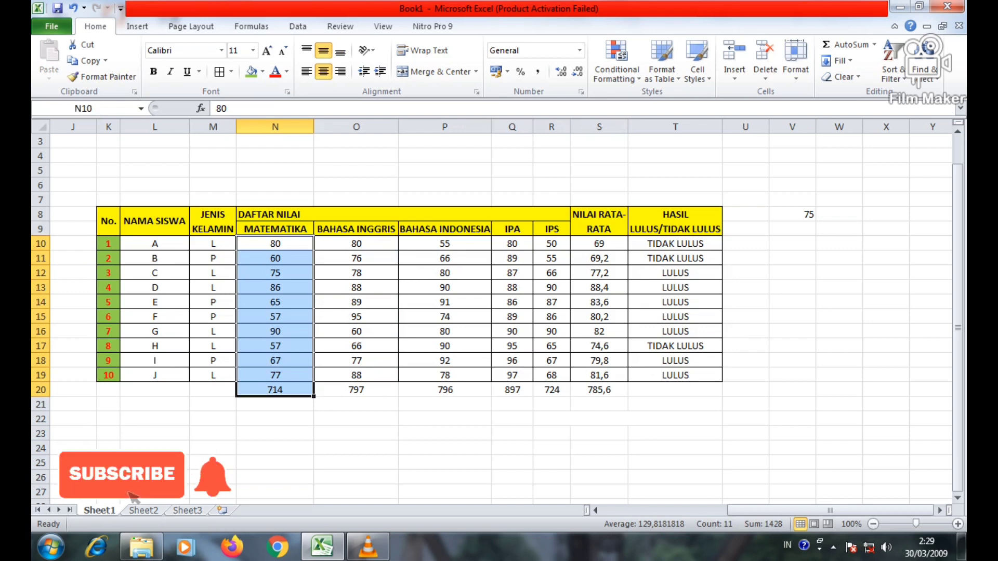
drag(275, 243, 599, 390)
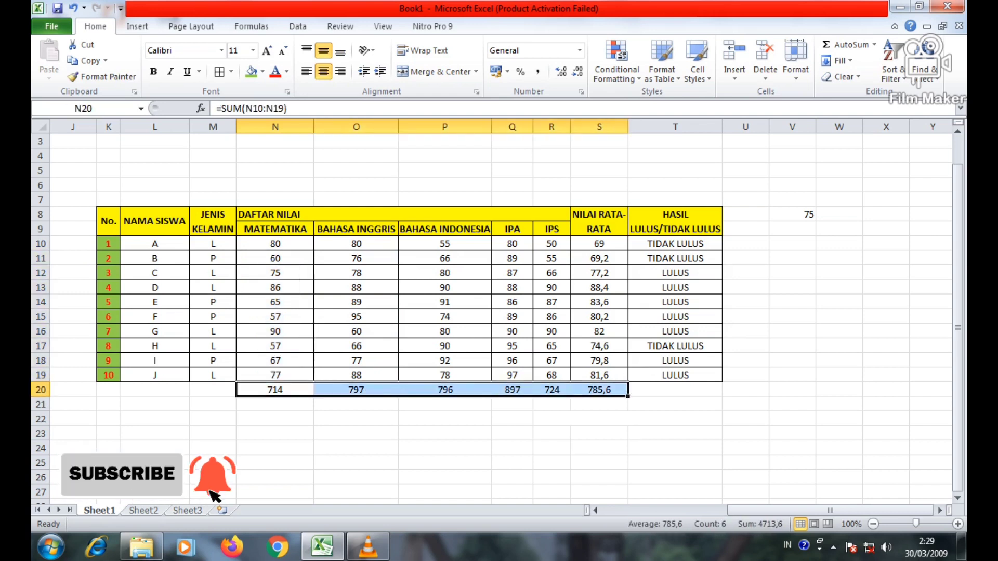
key(Delete)
Find the lowest MATEMATIKA score in N20 with the formula =MIN(N10:N19)
click(275, 390)
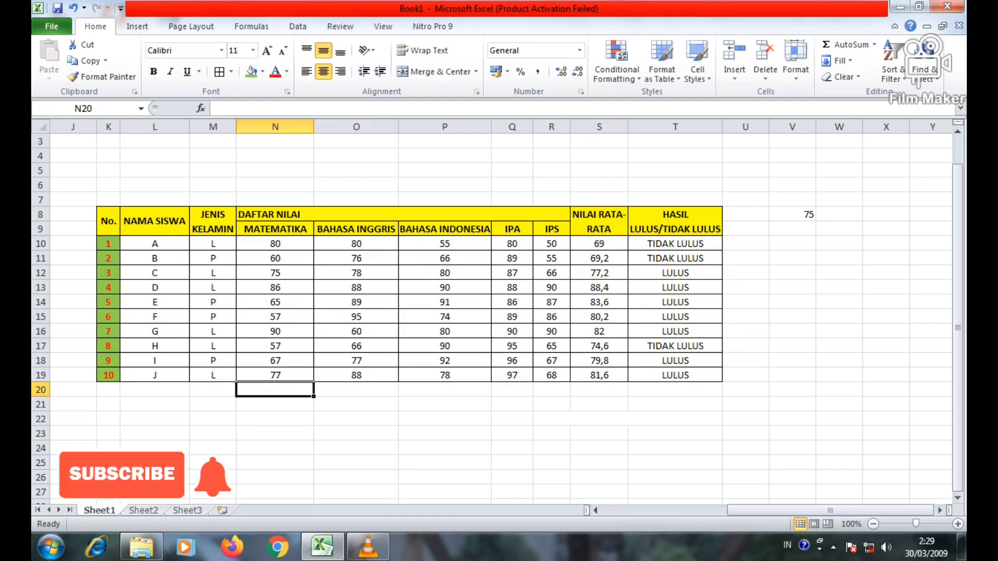
text(=)
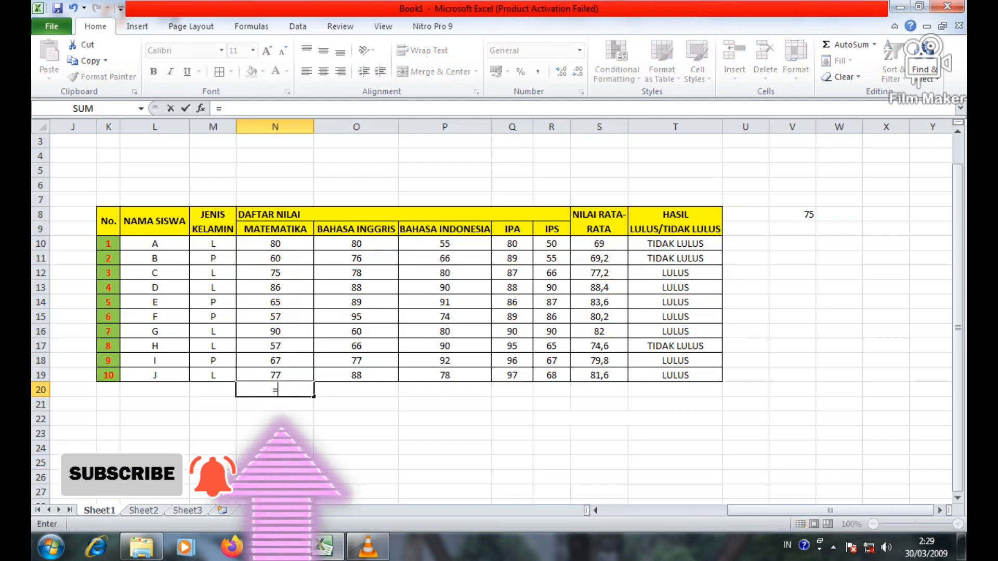
text(M)
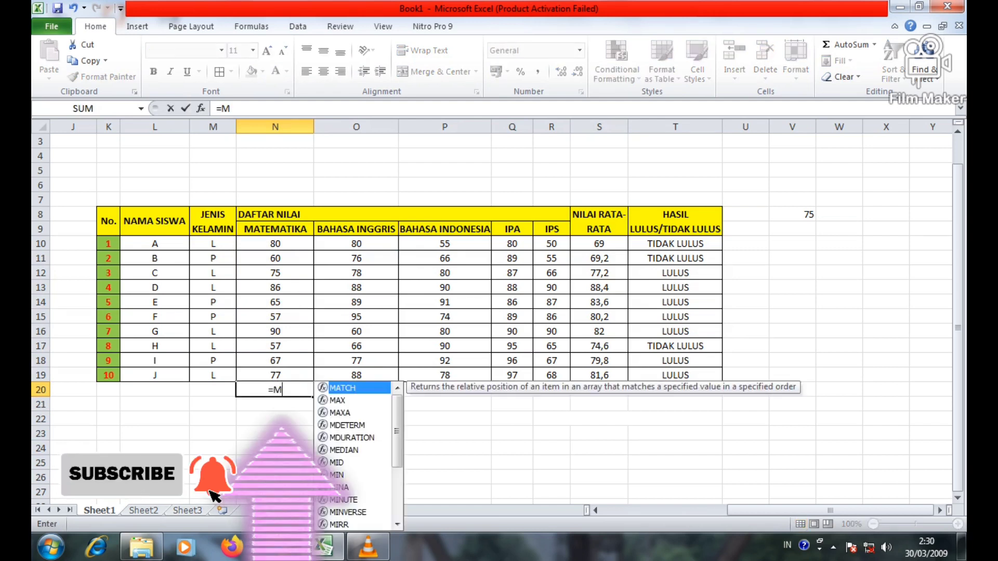
text(IN()
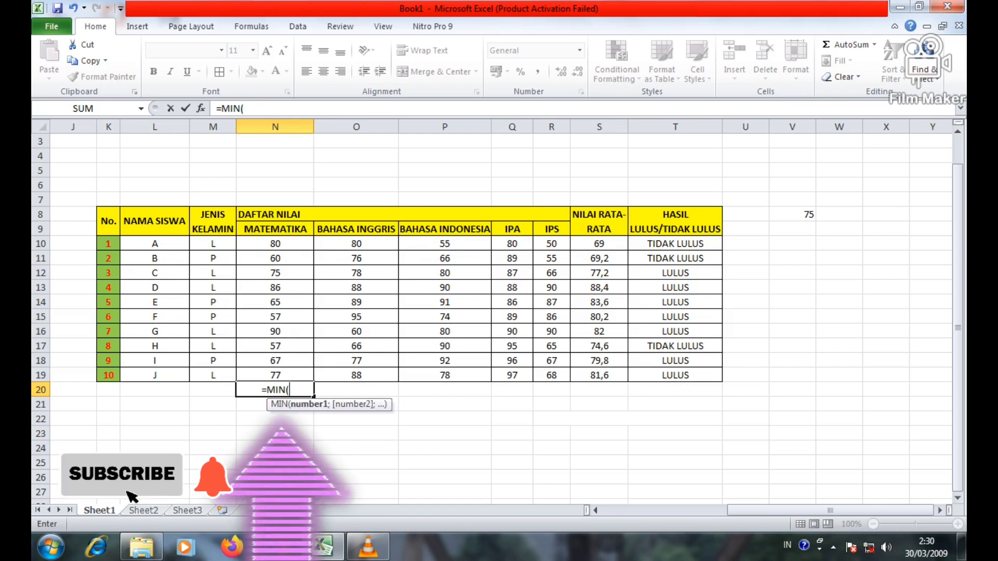
drag(276, 244, 291, 375)
key(Return)
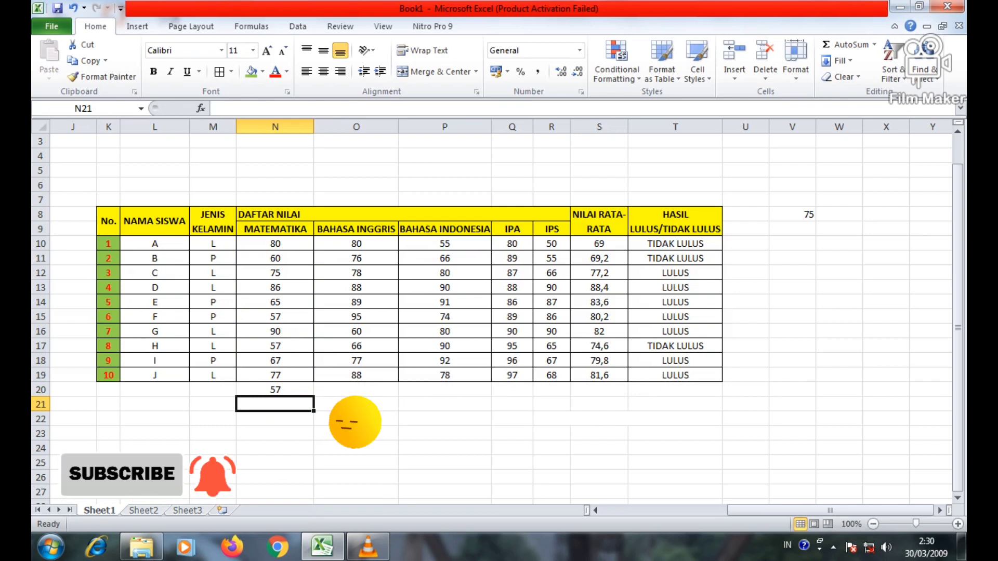
Highlight student F's MATEMATIKA score in N15 with a green fill and dark blue text
click(275, 316)
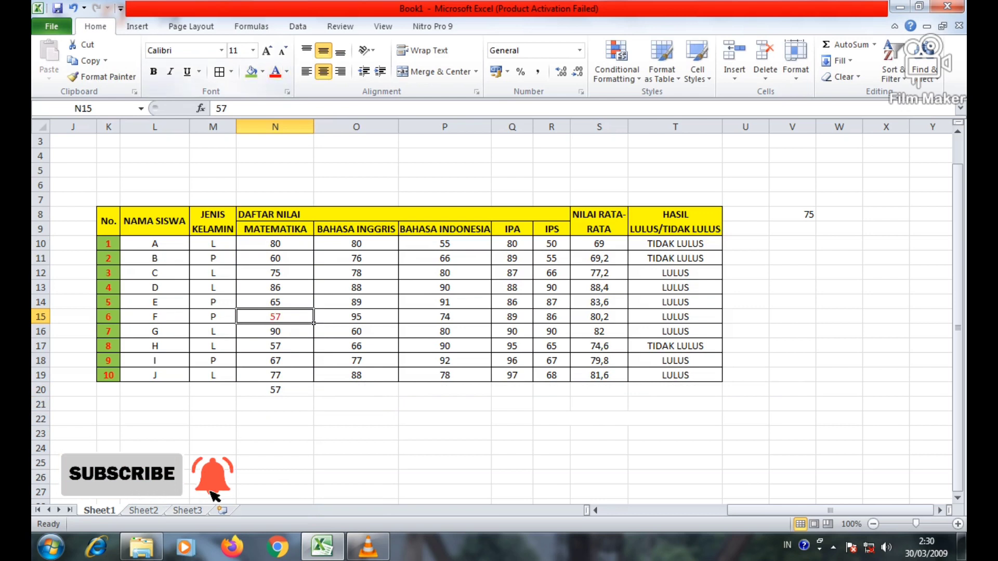
click(275, 72)
click(286, 71)
click(311, 90)
click(252, 71)
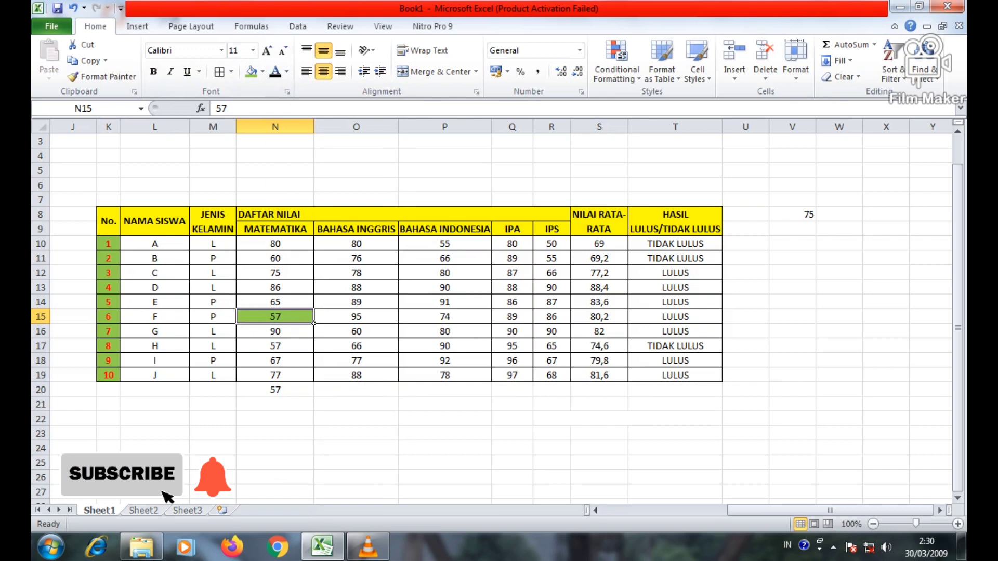
click(356, 389)
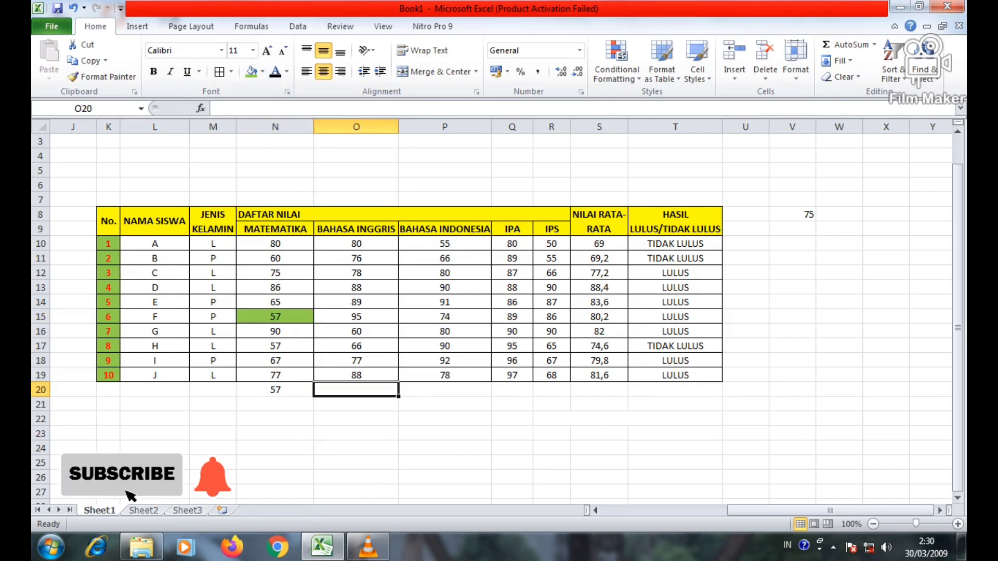
click(275, 404)
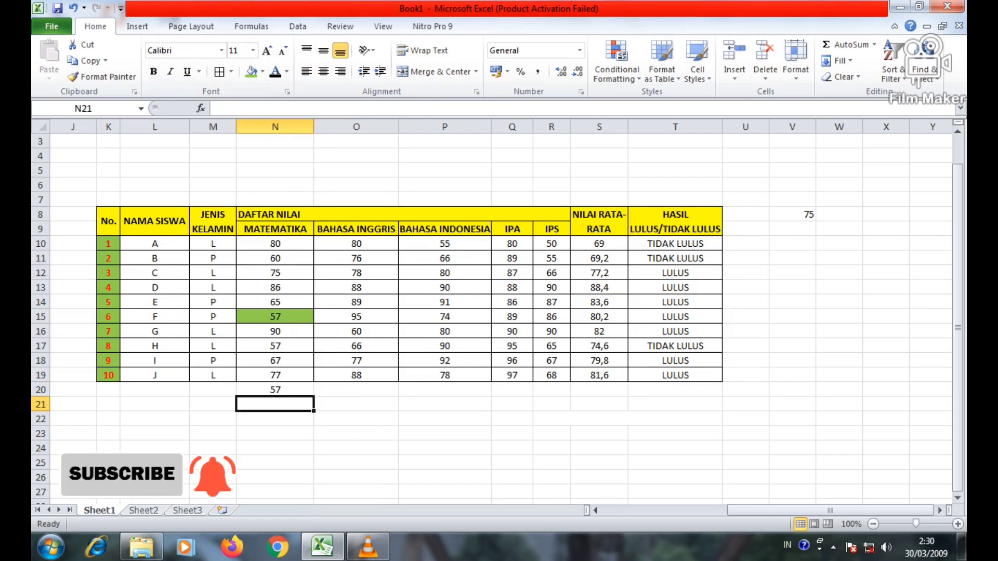
Find the highest MATEMATIKA score in N21 with the formula =MAX(N10:N19) and center the result
text(=)
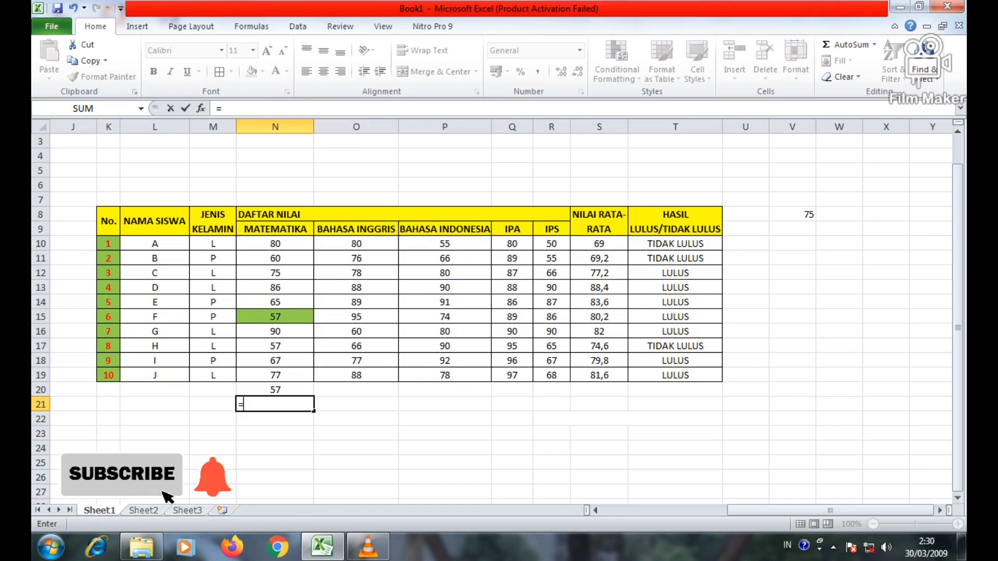
text(MAX)
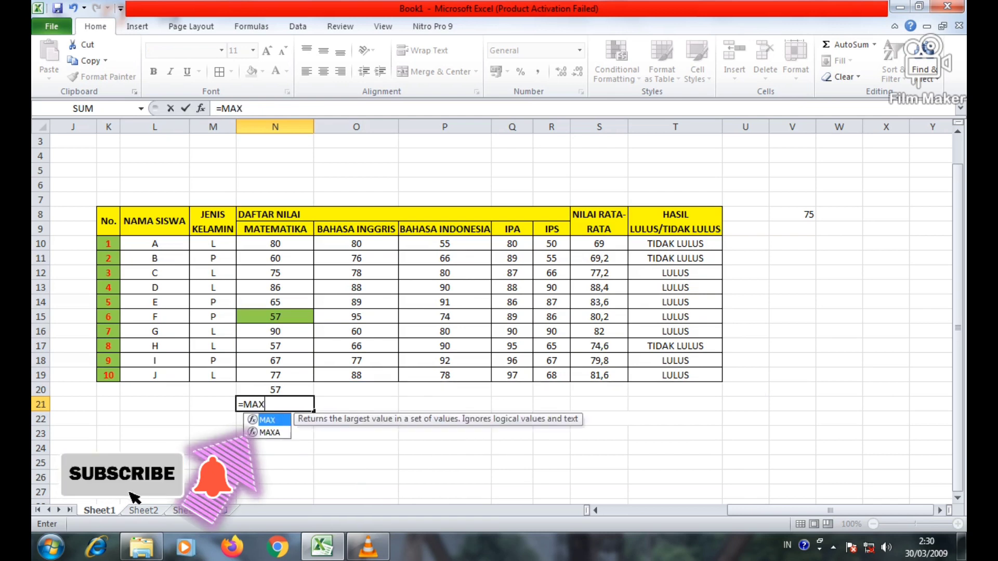
text((N10)
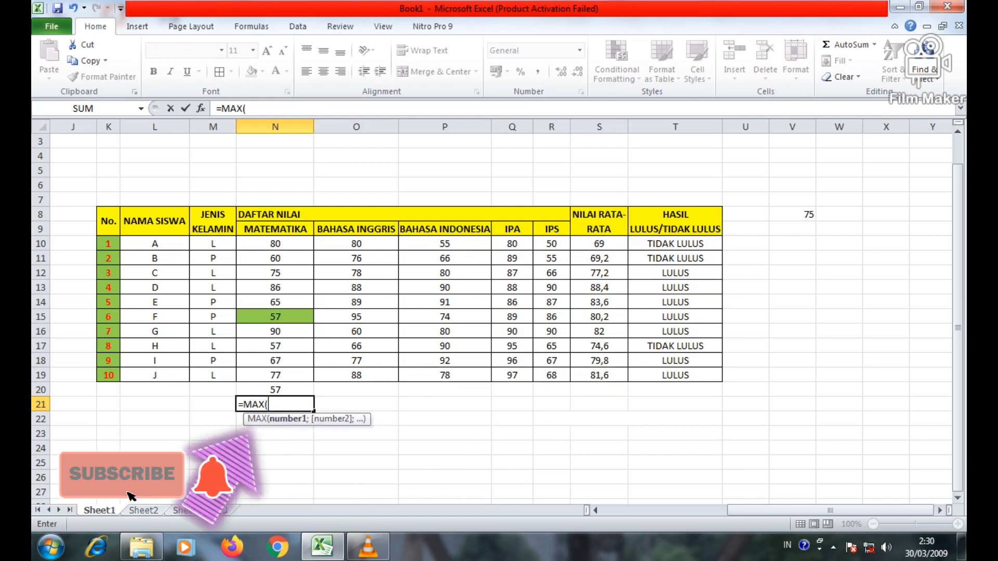
drag(291, 243, 291, 375)
key(Return)
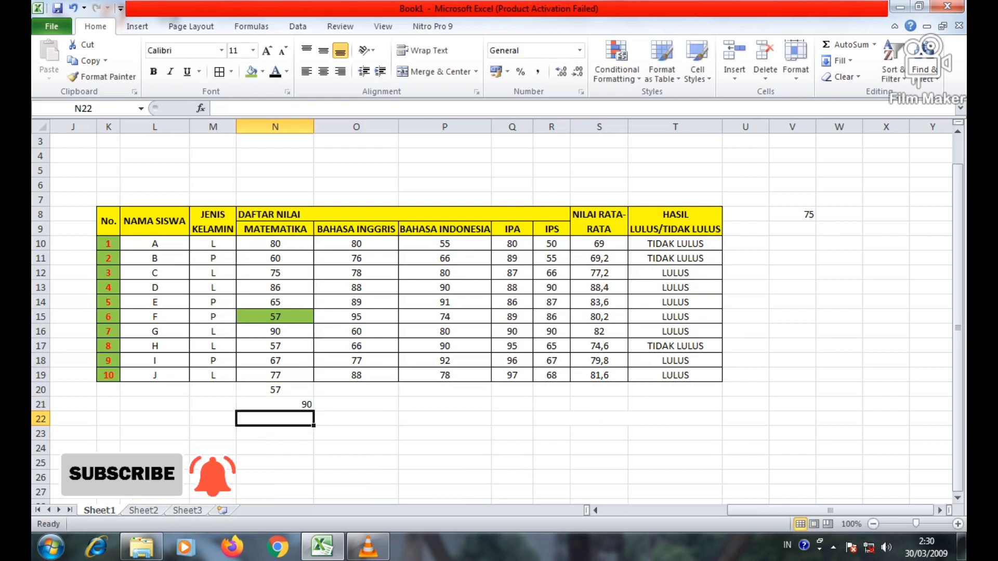
key(Up)
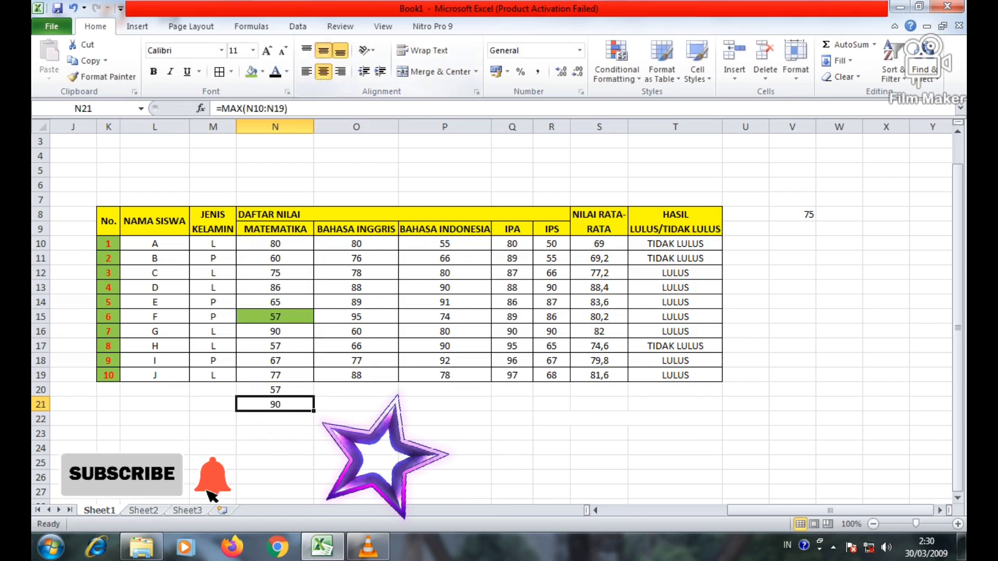
key(Return)
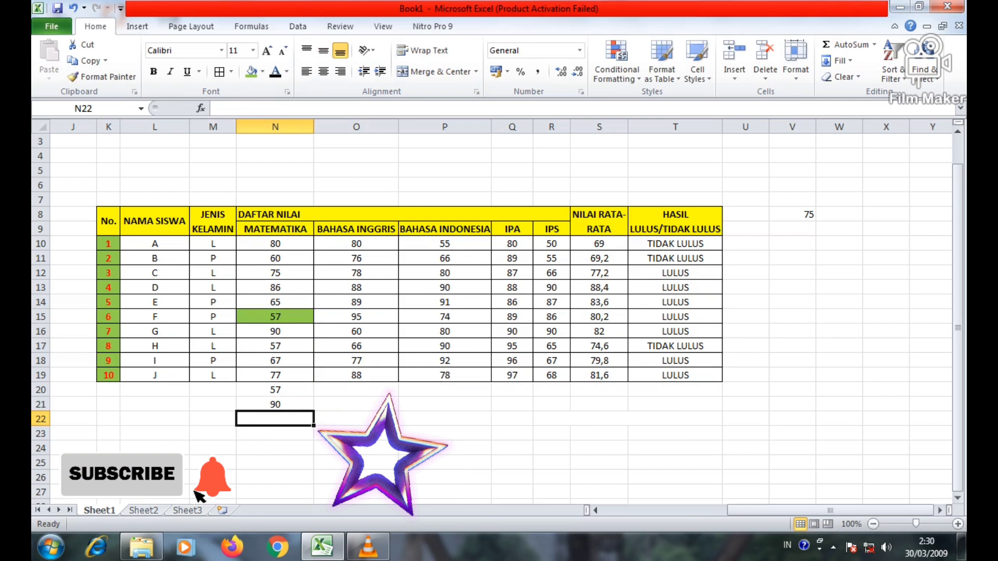
Highlight student G's MATEMATIKA score in N16 with a red fill
drag(274, 390, 275, 404)
drag(275, 244, 275, 375)
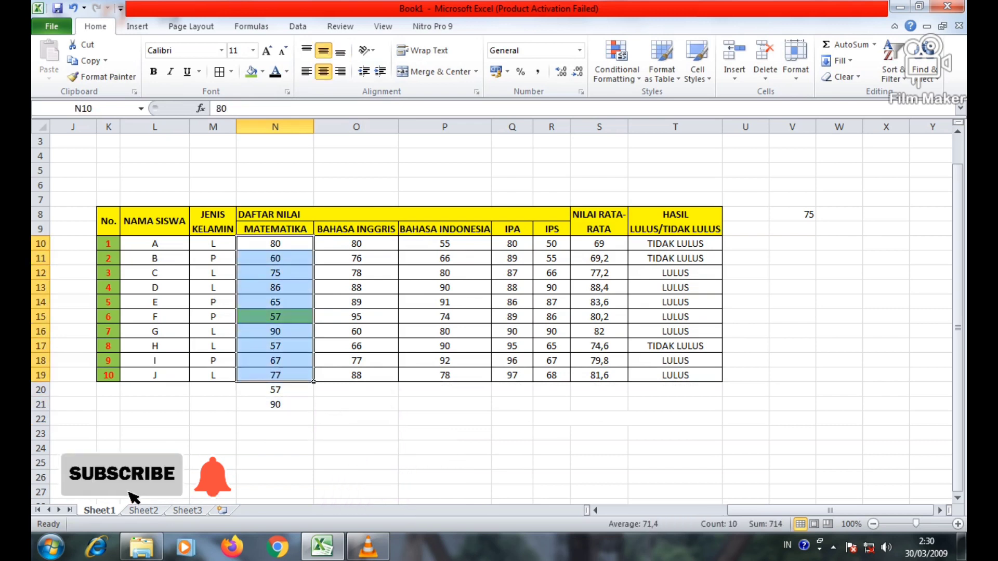
click(275, 244)
click(275, 332)
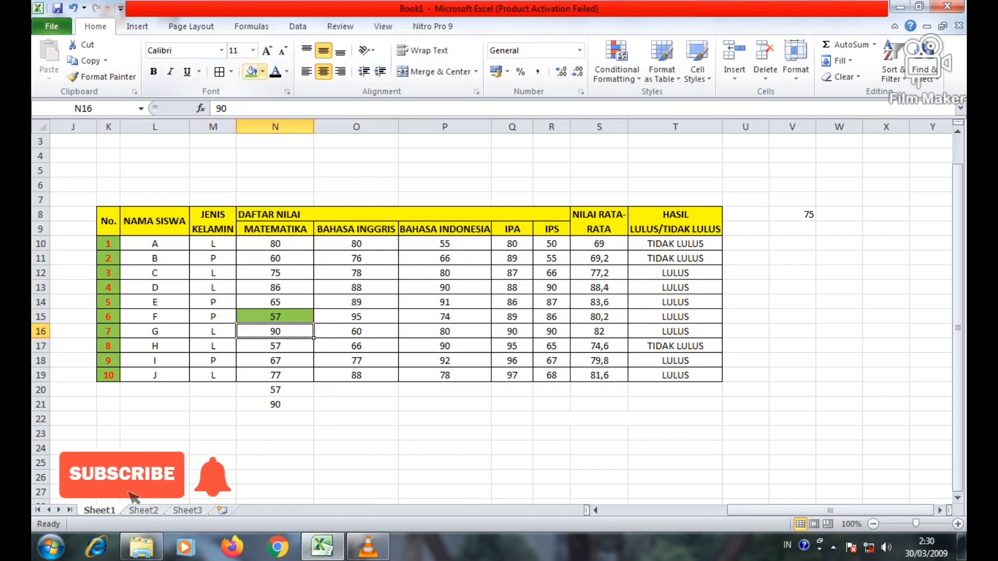
click(263, 72)
click(262, 178)
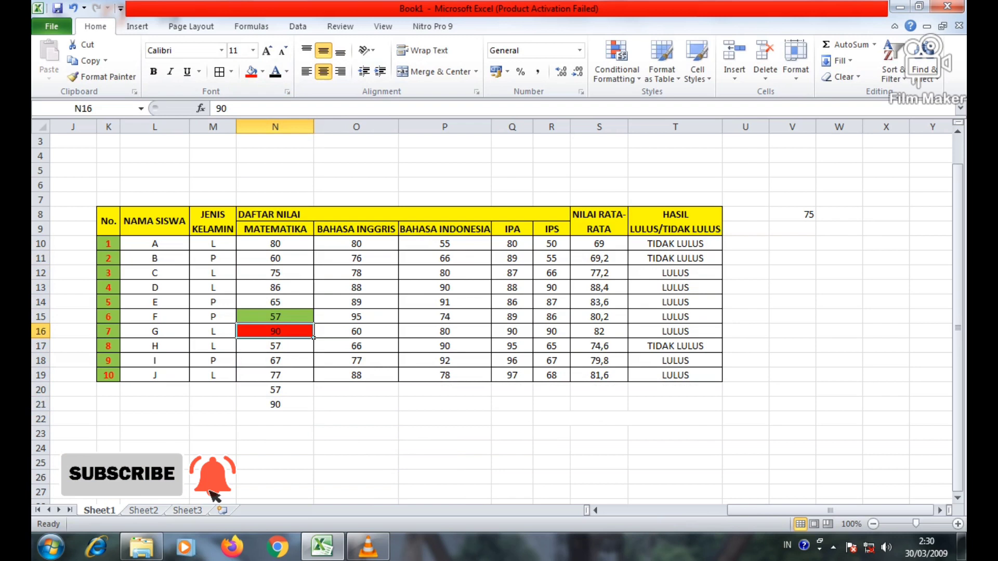
Copy the MIN and MAX formulas from N20:N21 to O20:R21 for the other four subjects
click(275, 405)
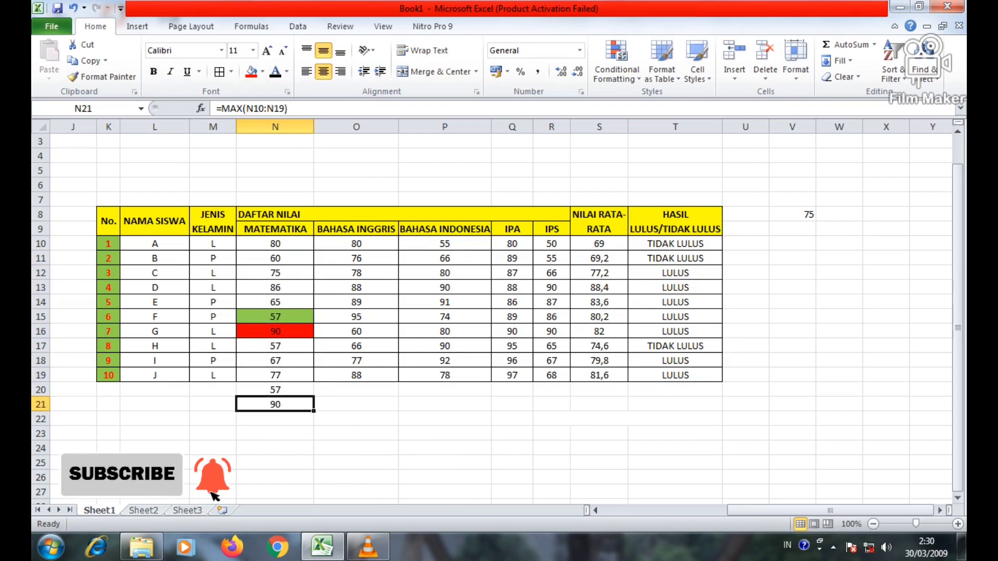
click(275, 390)
click(356, 390)
drag(356, 390, 444, 404)
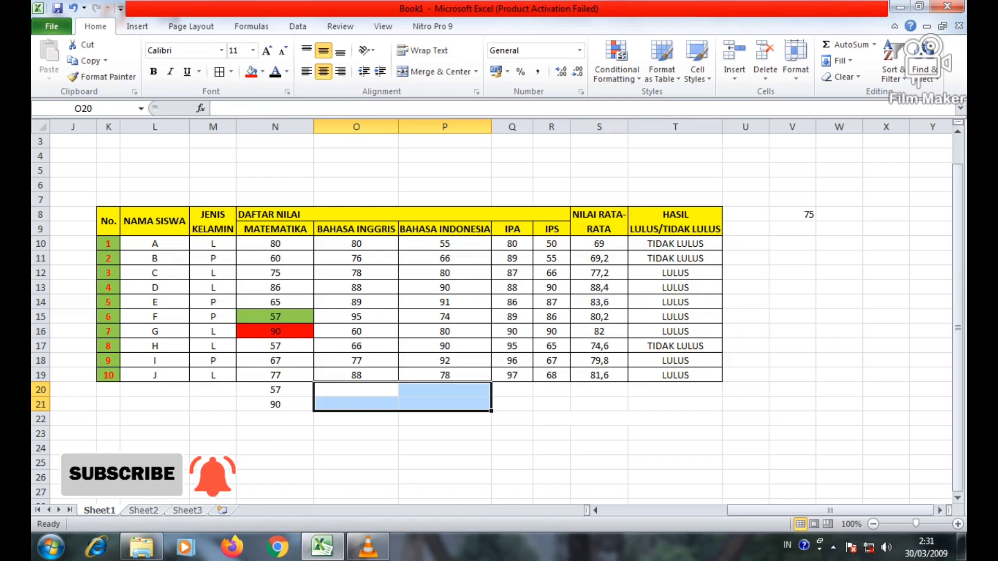
click(445, 448)
drag(275, 389, 275, 404)
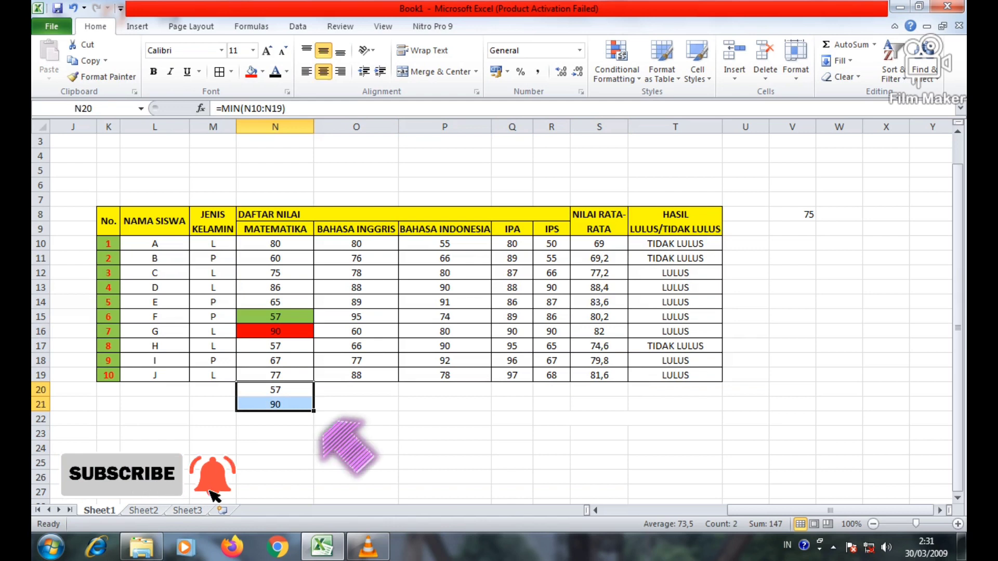
key(ctrl+c)
drag(356, 390, 551, 404)
key(ctrl+v)
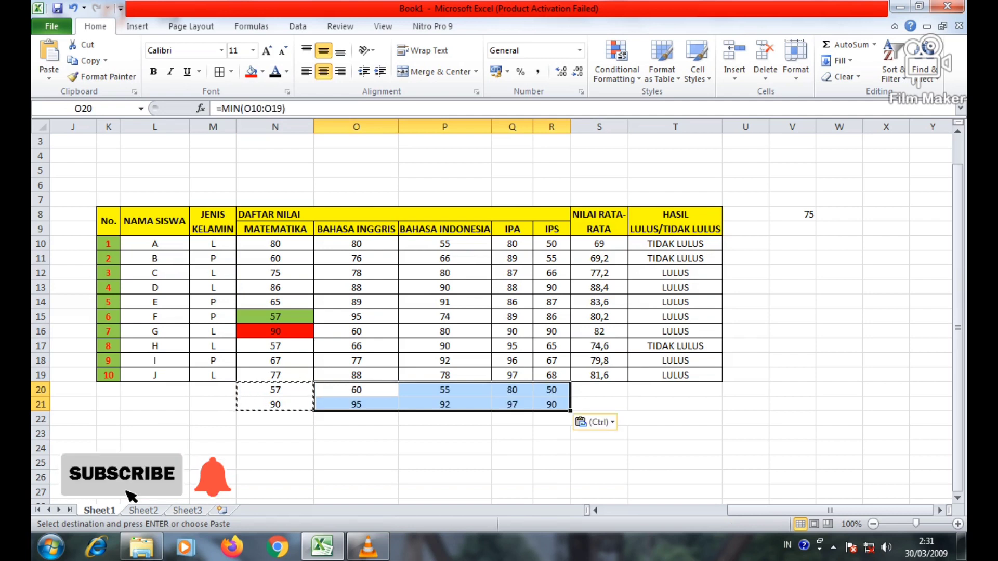
Check the BAHASA INGGRIS minimum in O20 against the scores above it, up to O16
click(444, 434)
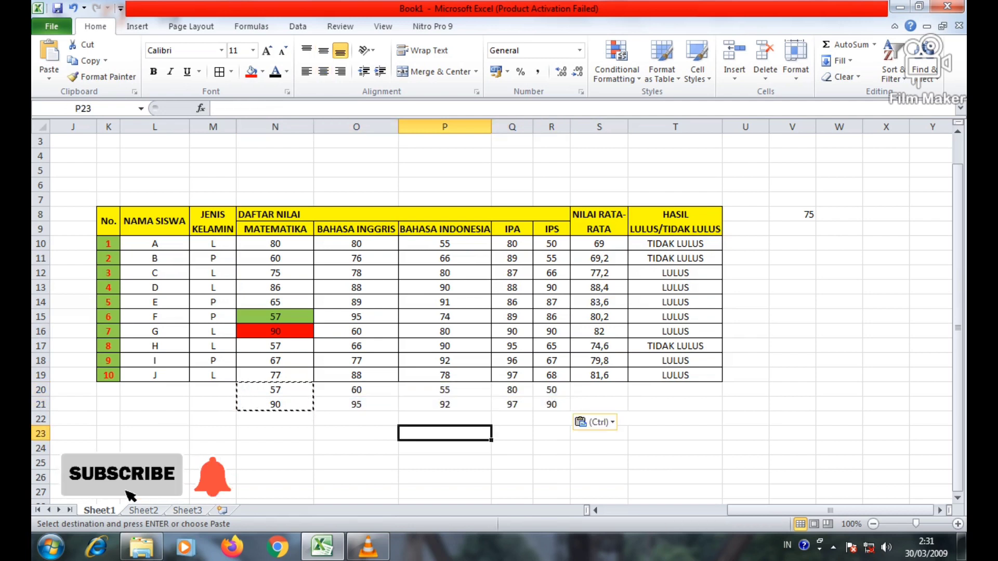
key(Up)
key(Up)
key(Up)
key(Left)
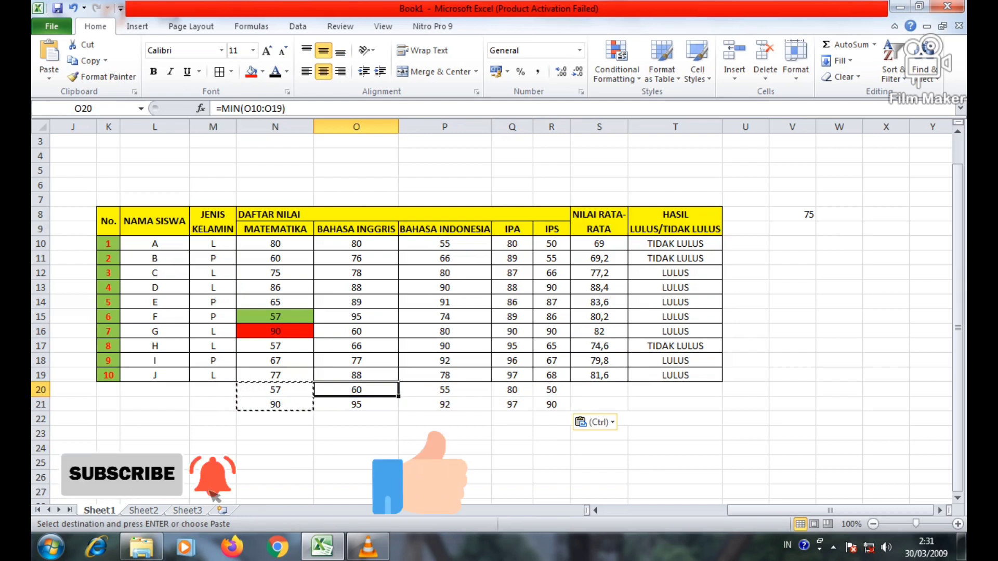
key(Up)
key(Up)
key(Up)
key(Up)
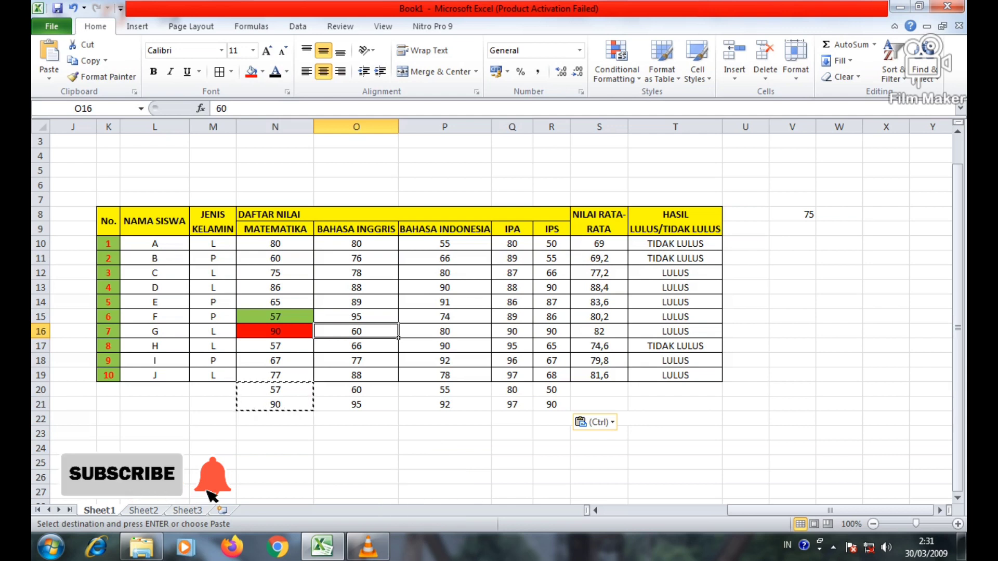
Clear the minimum and maximum results from N20:R21 and remove the fill from the MATEMATIKA scores in N15:N16
drag(275, 390, 551, 404)
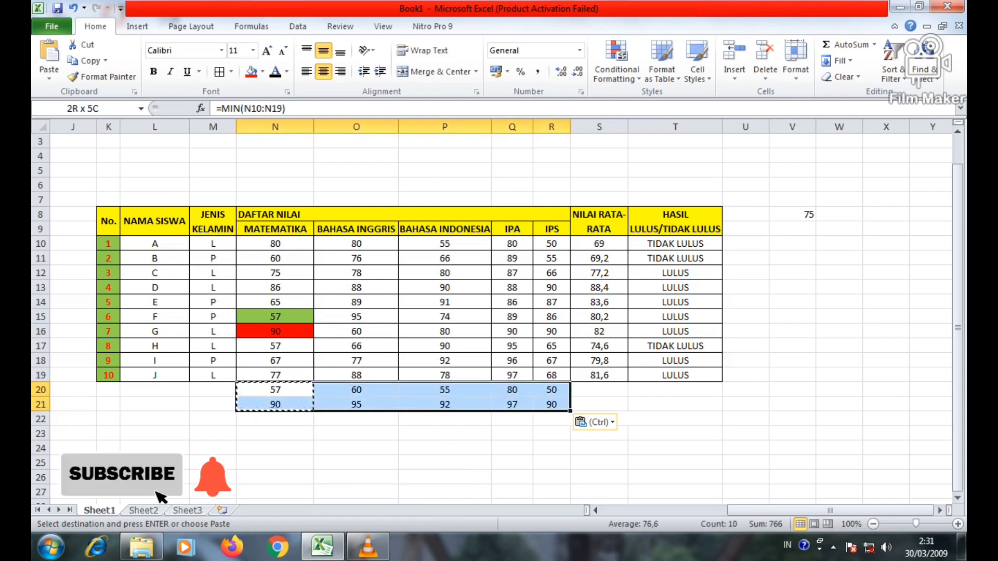
key(Delete)
click(275, 316)
key(shift+Down)
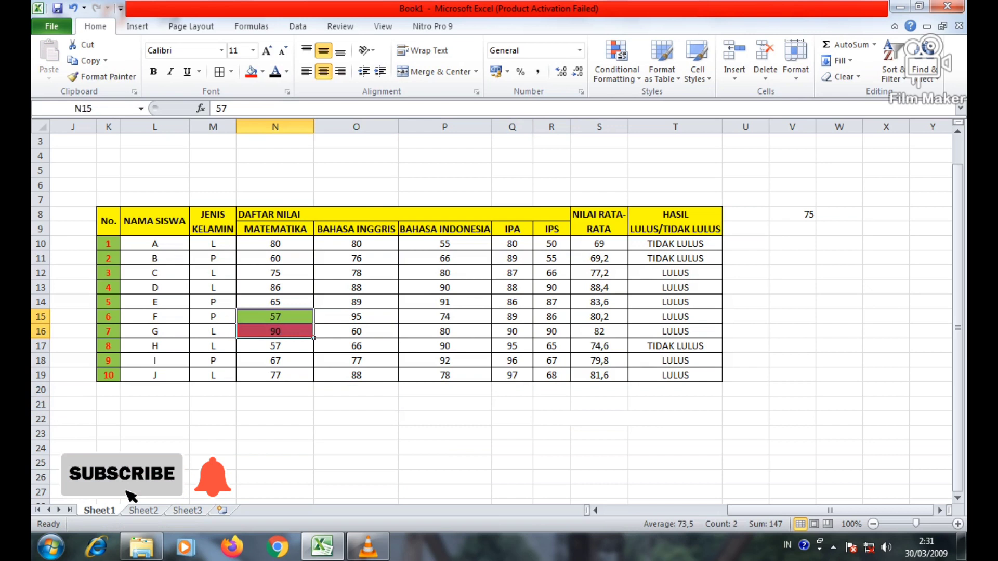
click(262, 72)
click(278, 193)
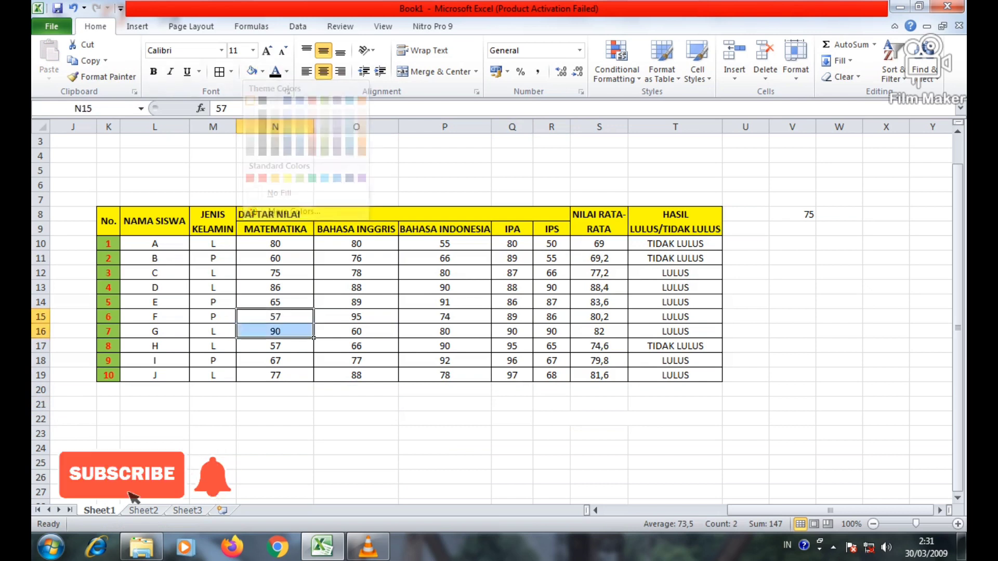
drag(356, 419, 356, 433)
click(213, 229)
click(213, 214)
click(213, 229)
key(Down)
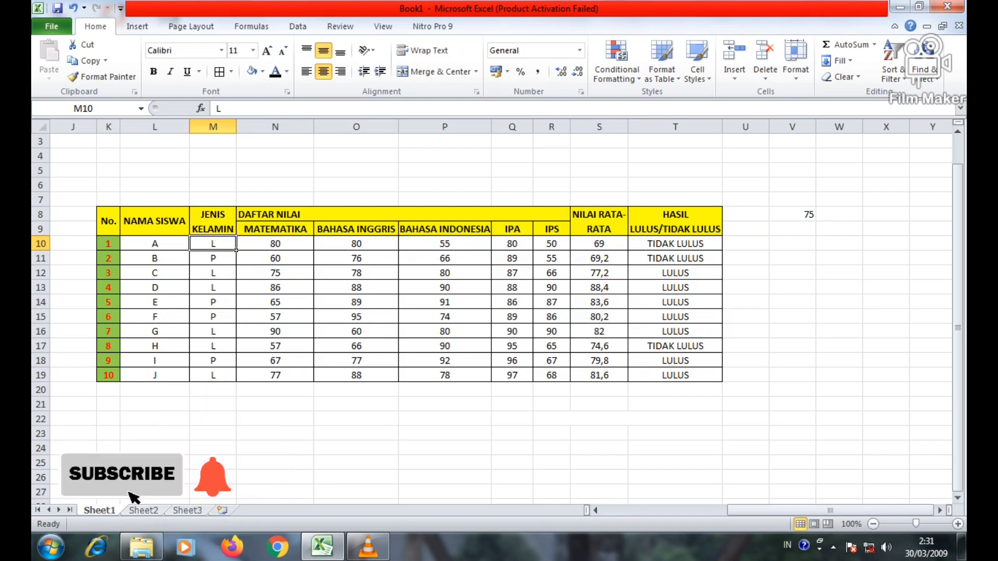
Count the students marked L under JENIS KELAMIN in M21 with the formula =COUNTIF(M10:M19;"L")
click(213, 405)
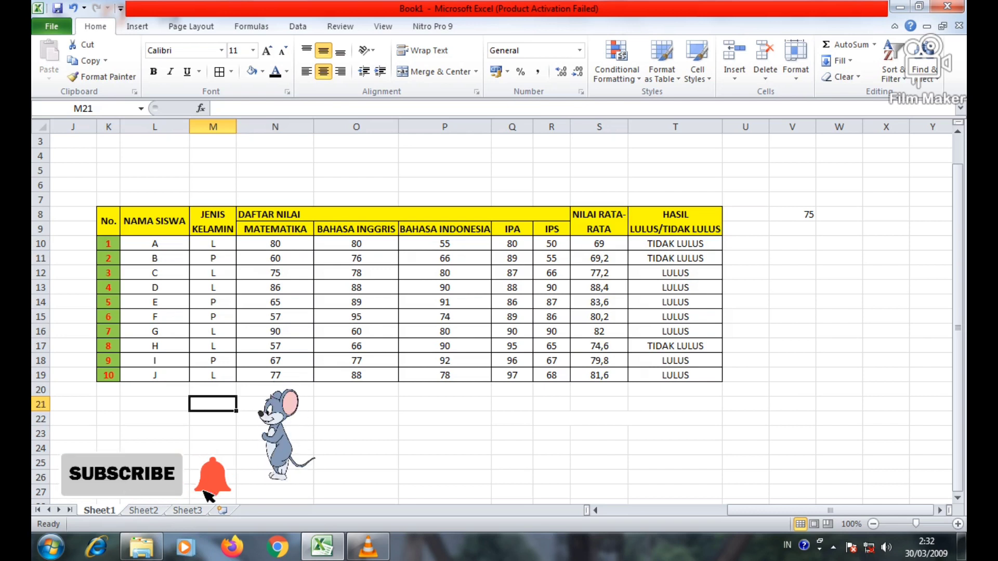
text(=)
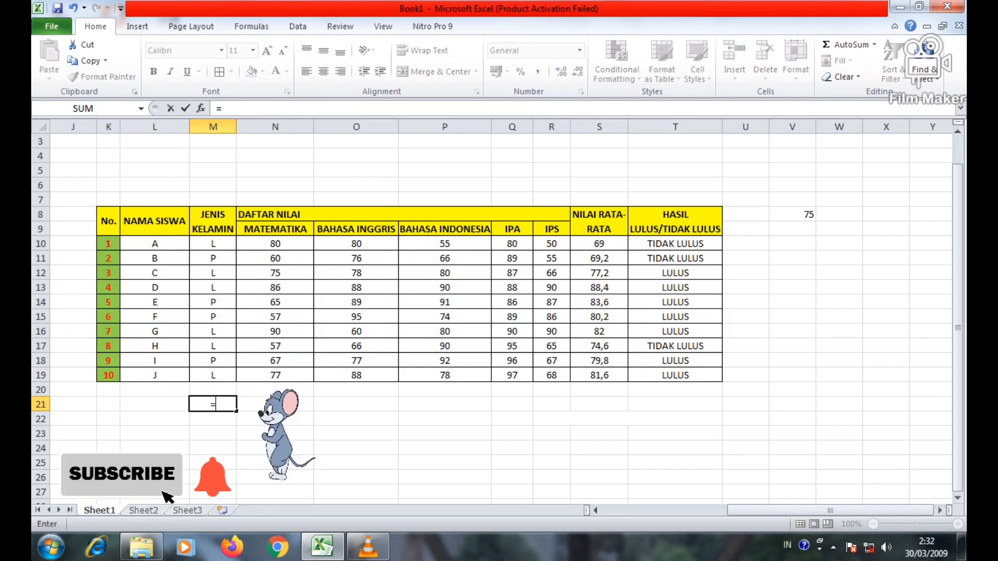
text(COUN)
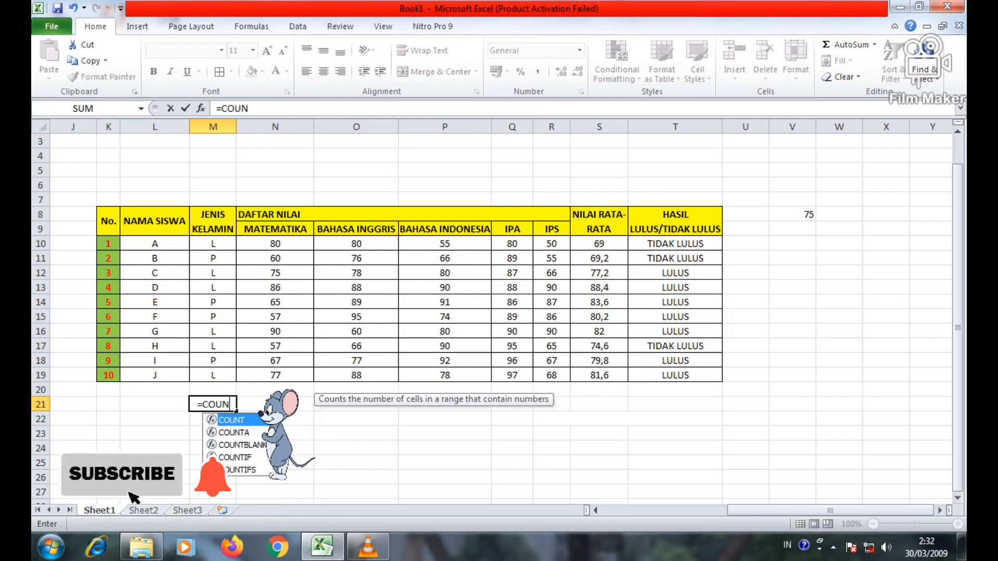
text(TIF)
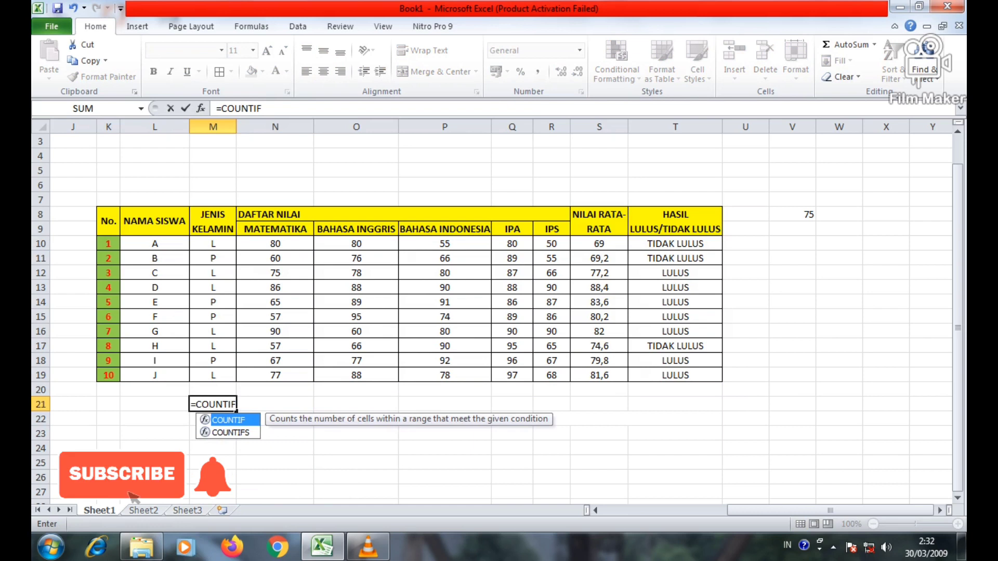
text(()
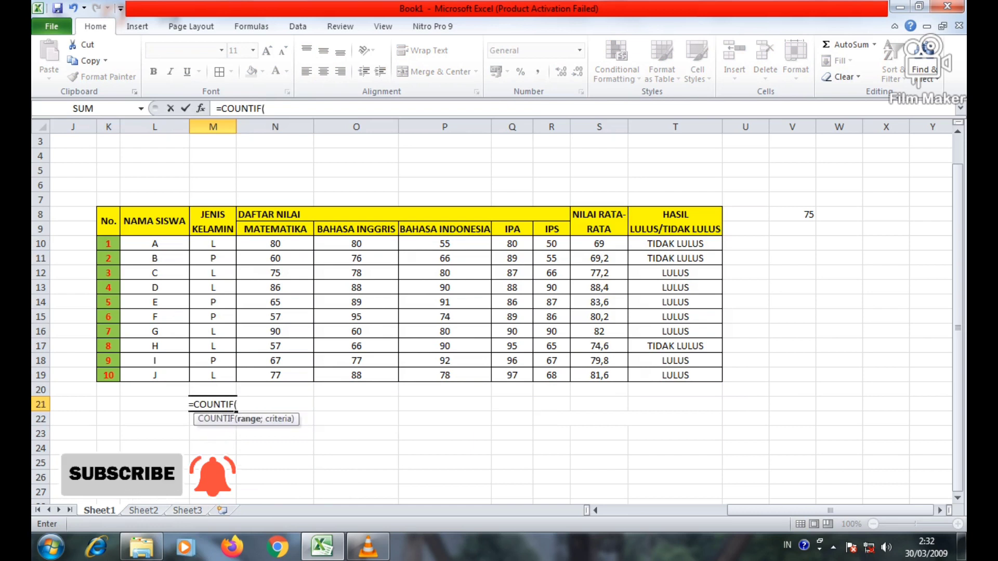
drag(213, 243, 219, 375)
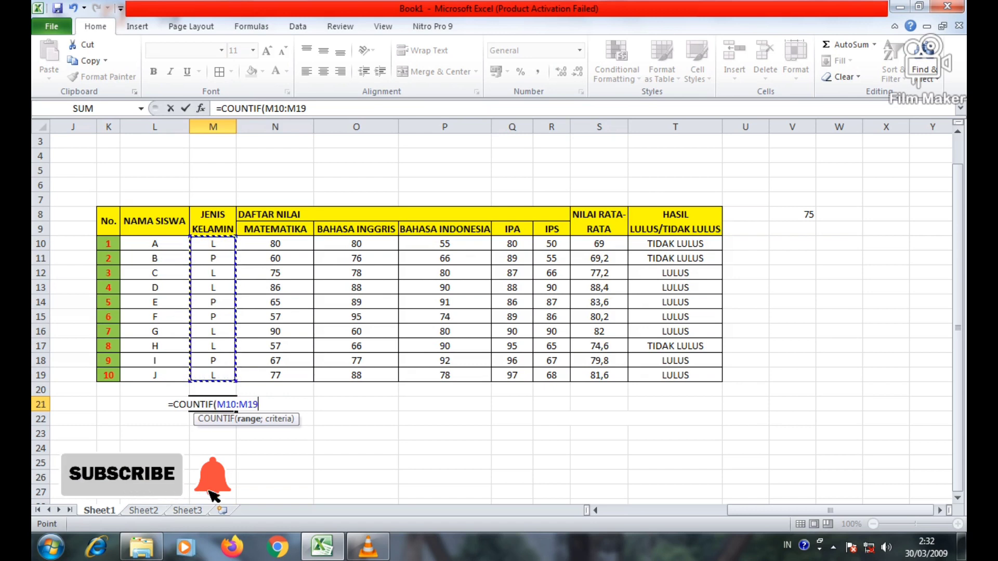
text(;)
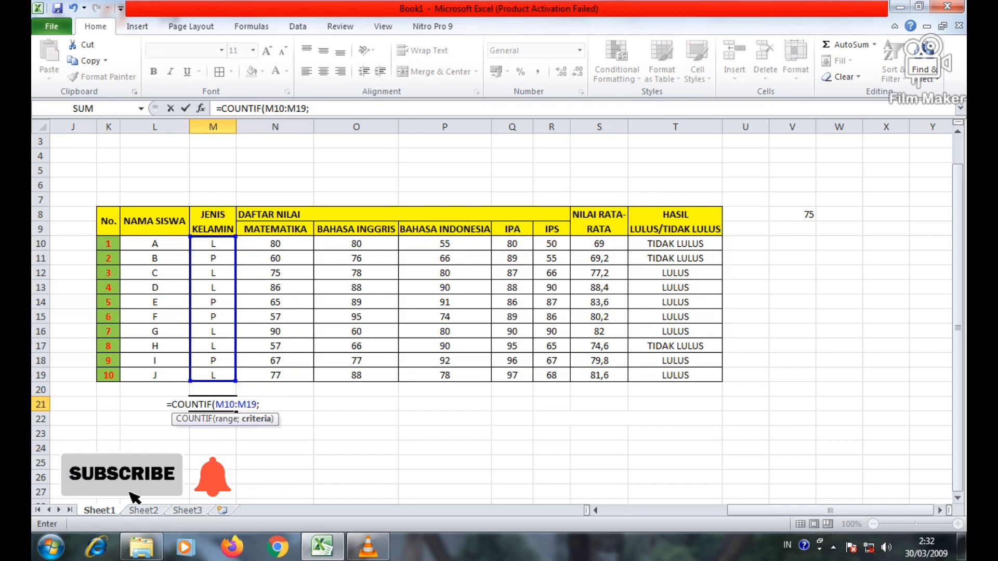
text(")
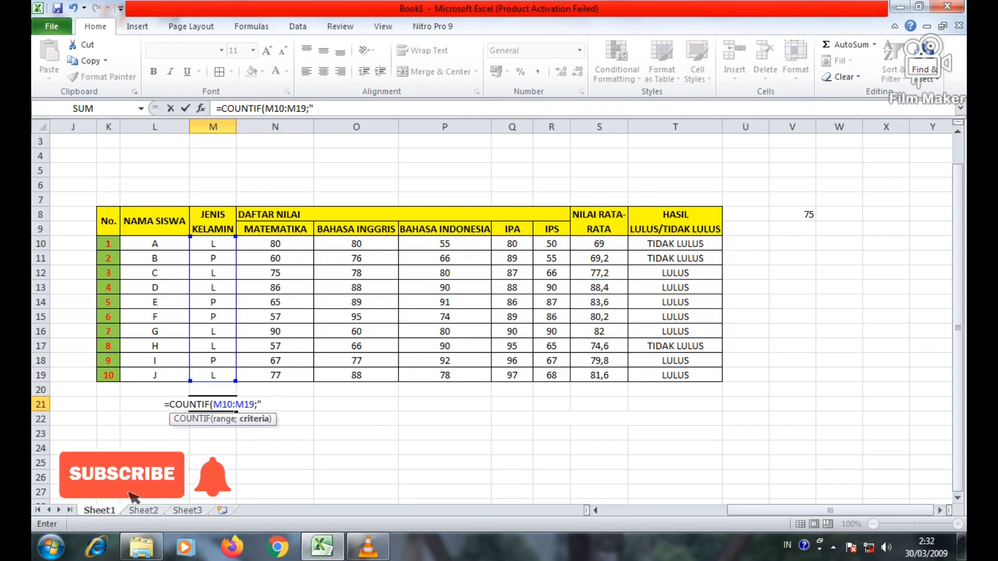
text(L)
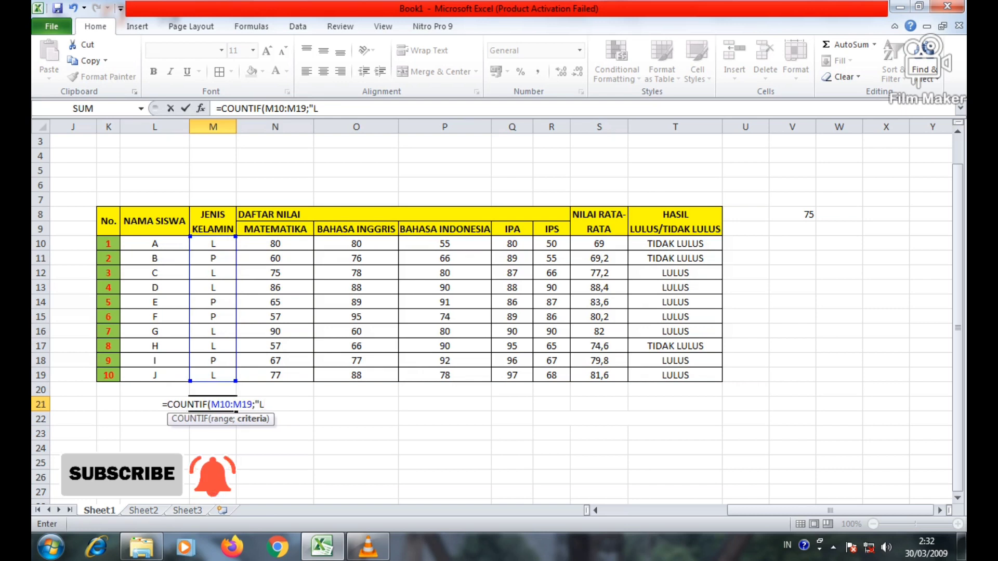
text(")
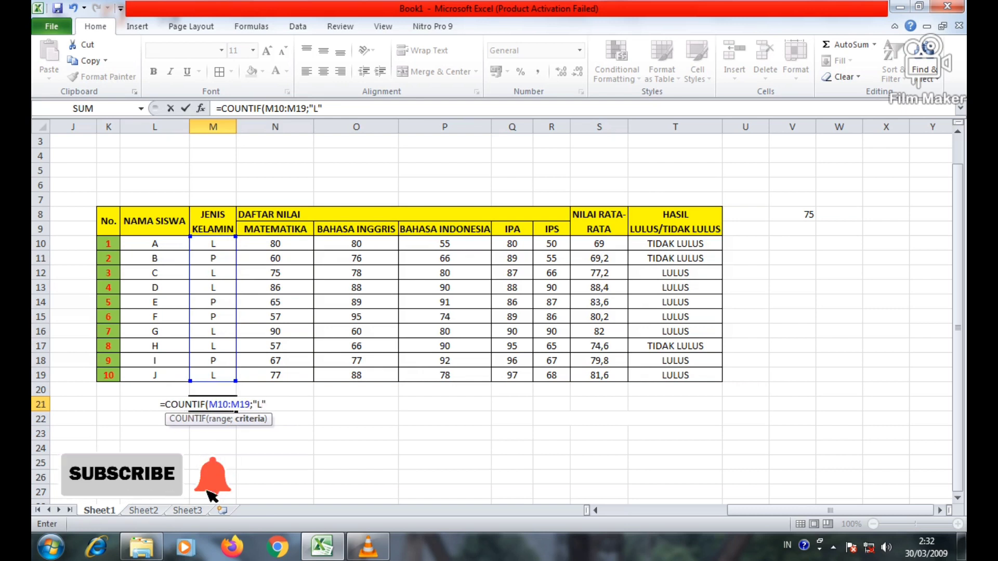
text())
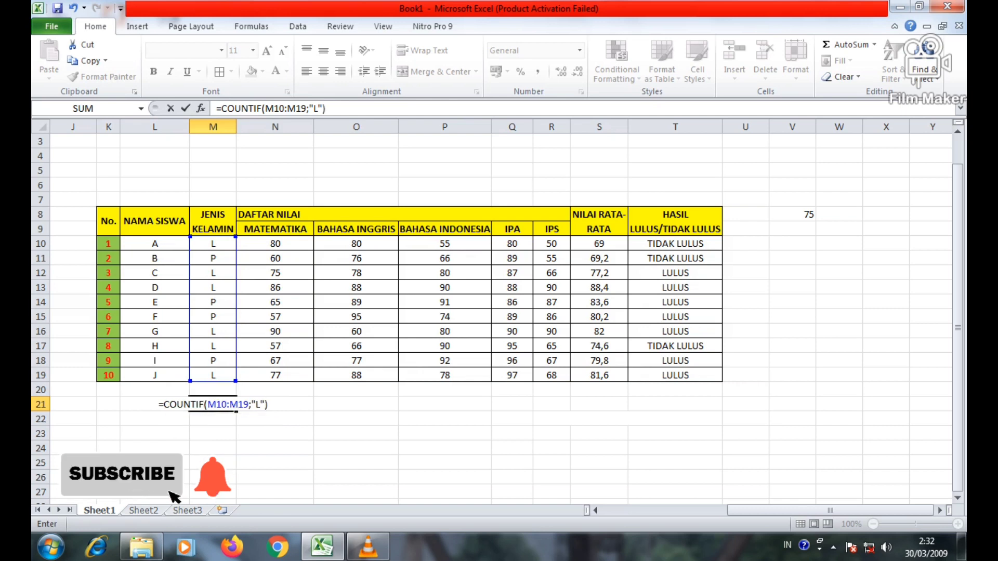
key(Return)
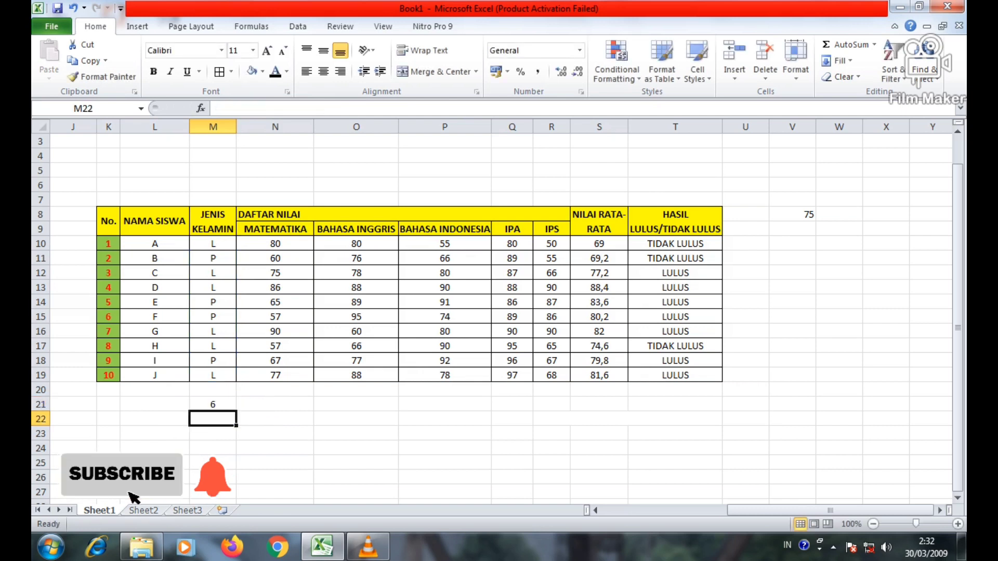
Copy the COUNTIF formula from M21 to M22 and change its criterion to "P" to count those students
key(Up)
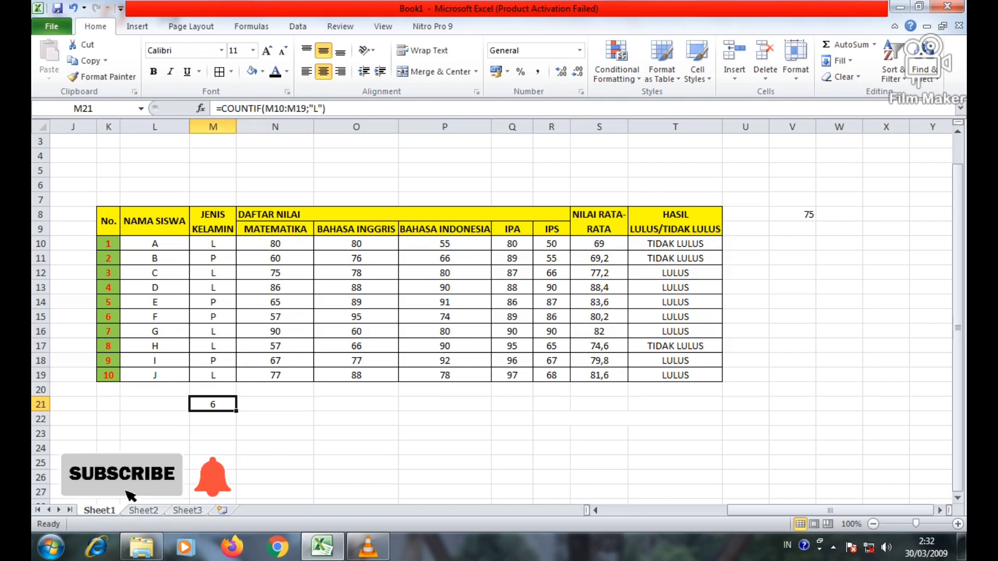
key(ctrl+c)
click(213, 419)
key(ctrl+v)
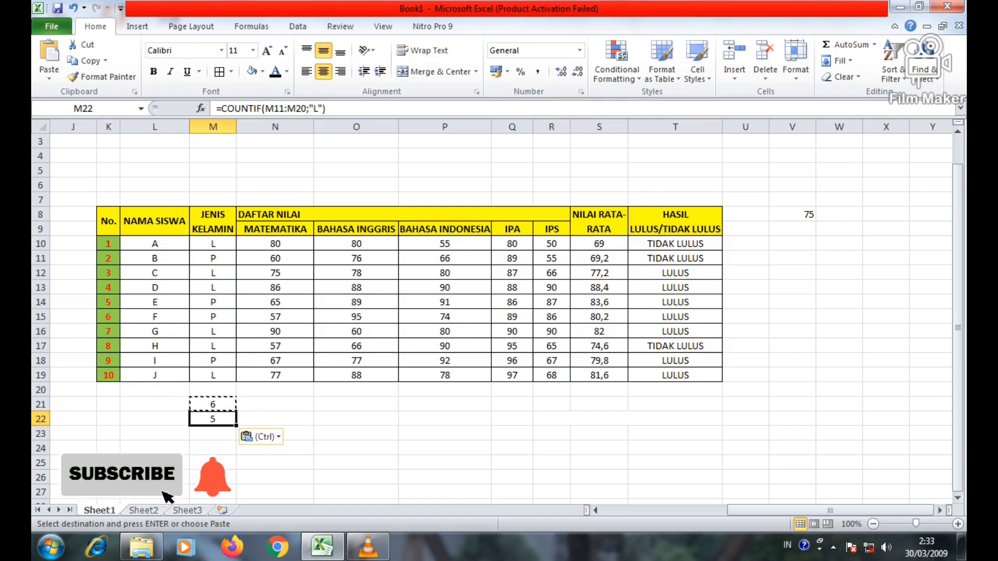
key(F2)
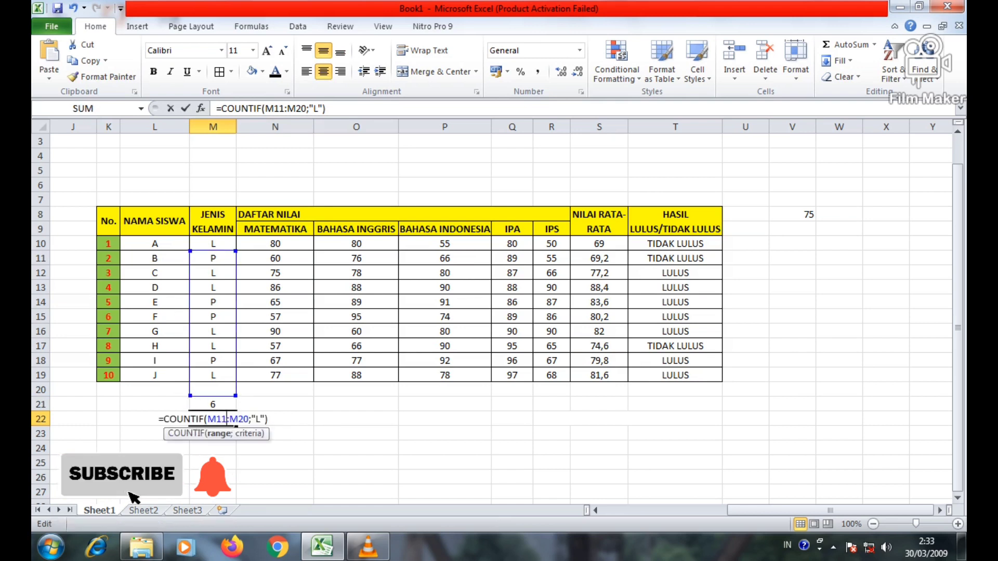
double_click(258, 419)
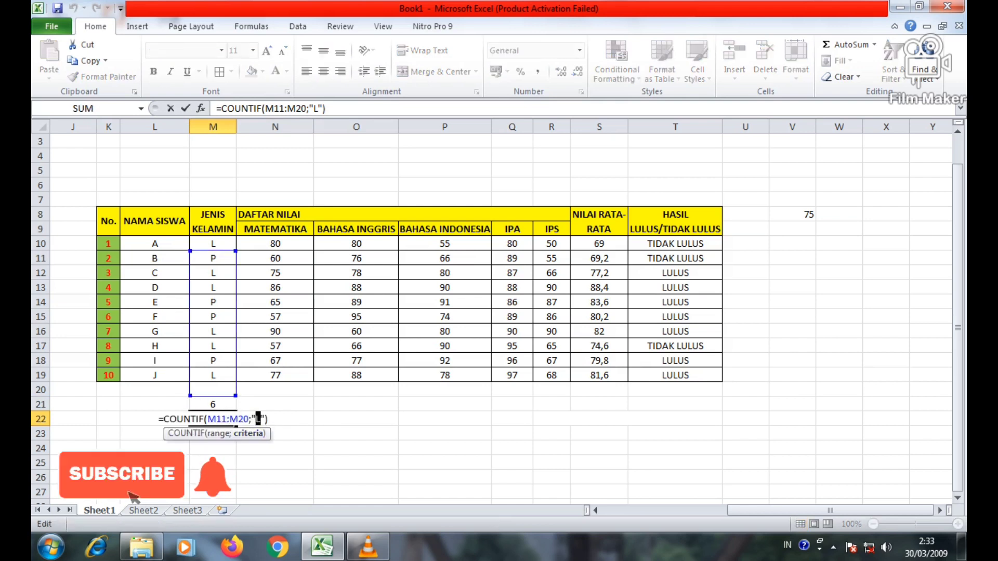
text(P)
key(Return)
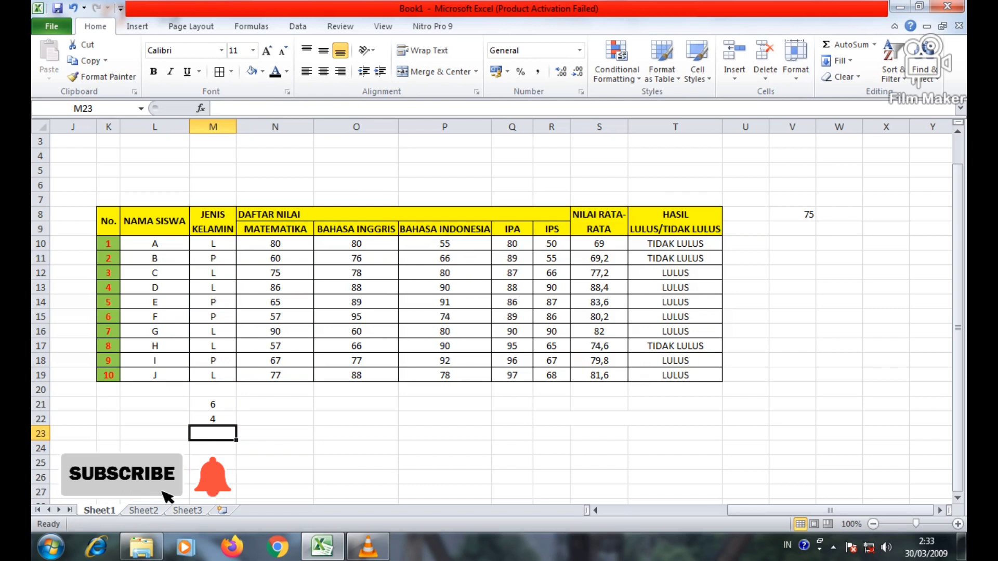
Check the L and P counts in M21:M22 against the student numbers in K10:K19
click(213, 419)
click(213, 404)
key(shift+Down)
drag(108, 243, 108, 375)
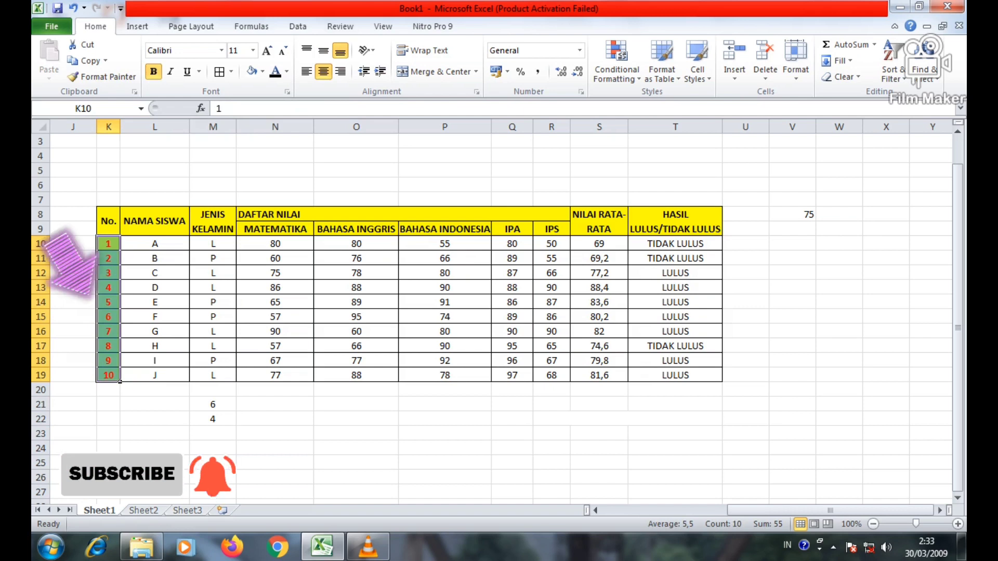
Enter the sample text DESA TUHEGEO I in cell P24 below the grade table
click(275, 448)
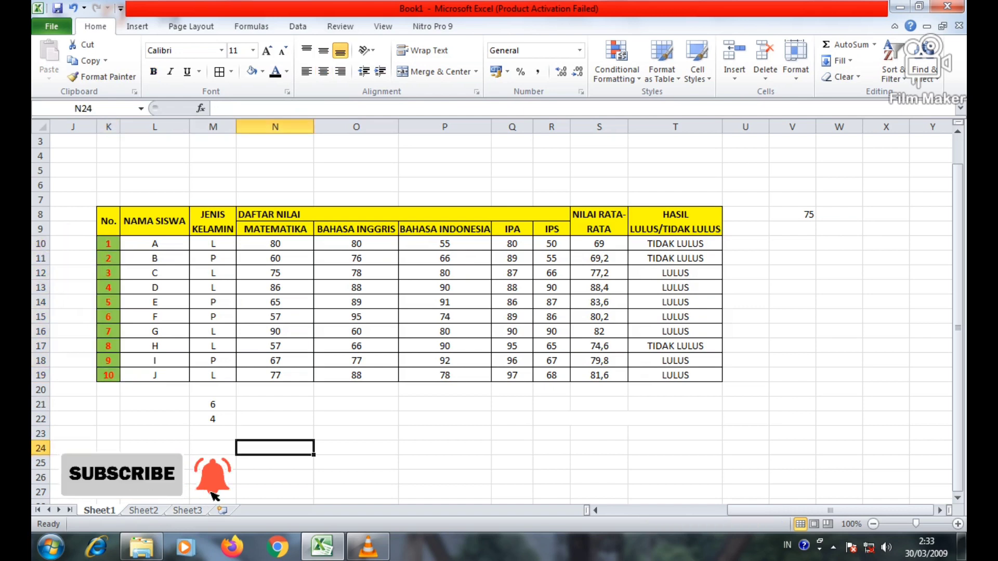
click(444, 448)
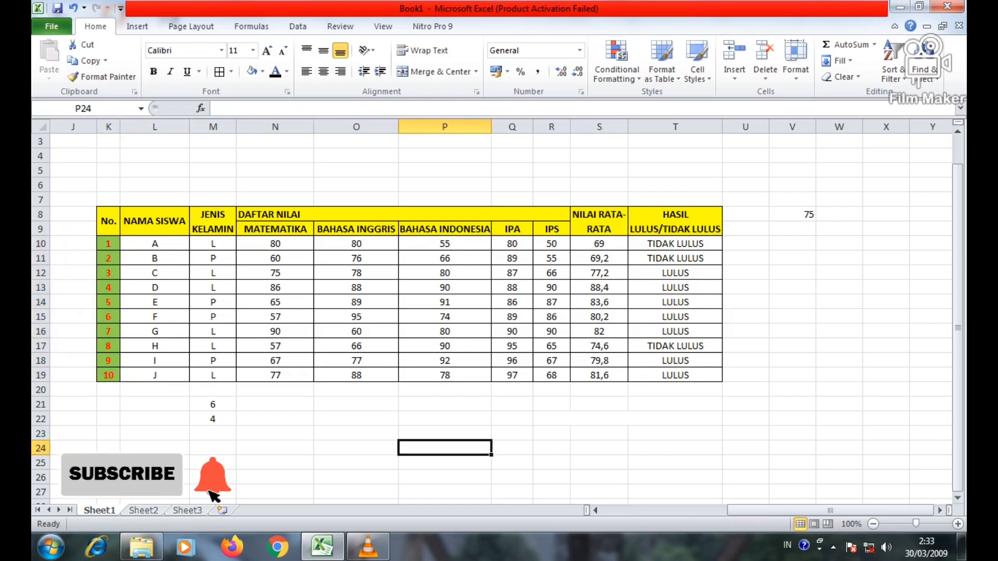
text(DESA TUHEGEO I)
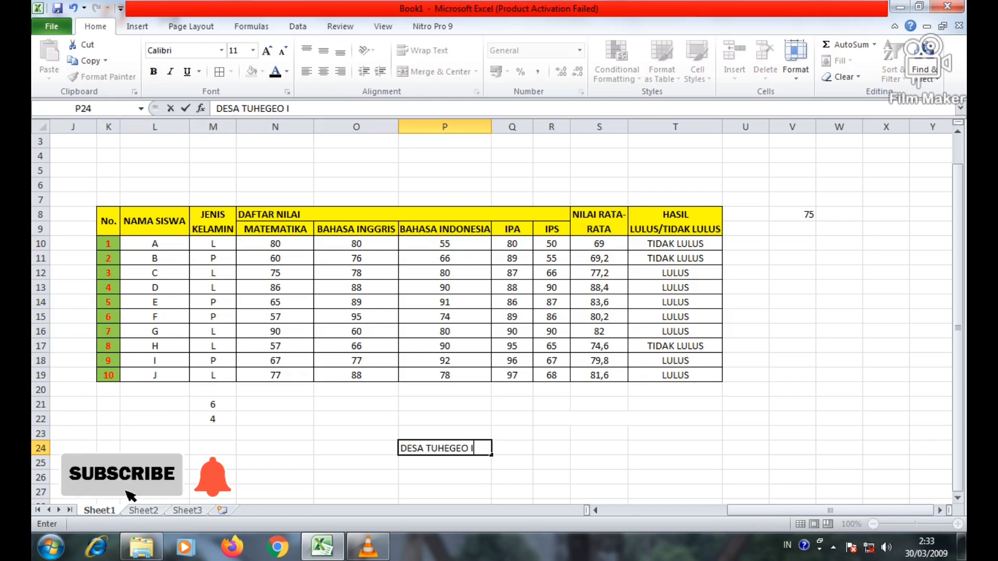
key(Return)
key(Up)
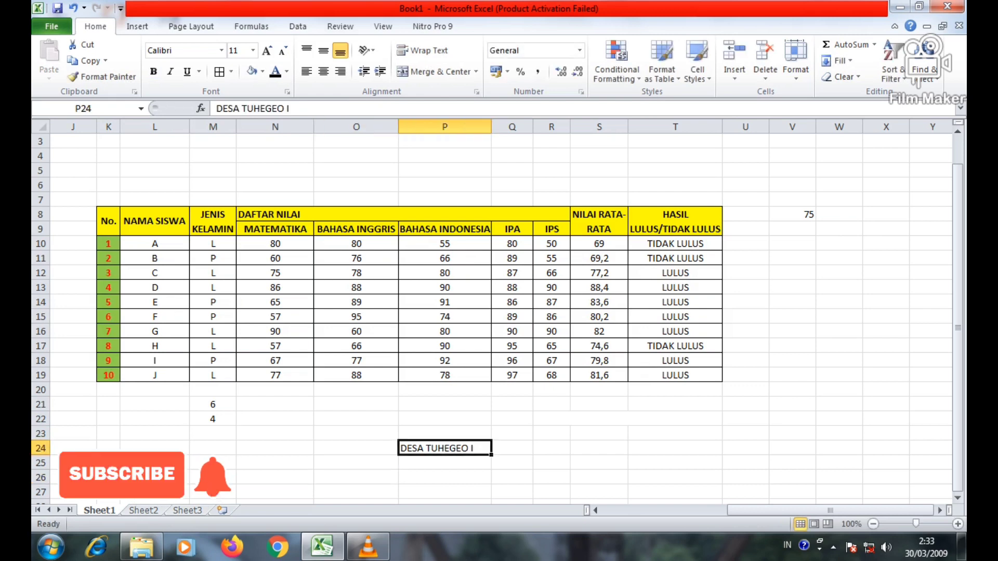
Convert the uppercase text in P24 to lowercase in P25 with the formula =LOWER(P24)
scroll(499, 312, down, 1)
scroll(499, 312, down, 3)
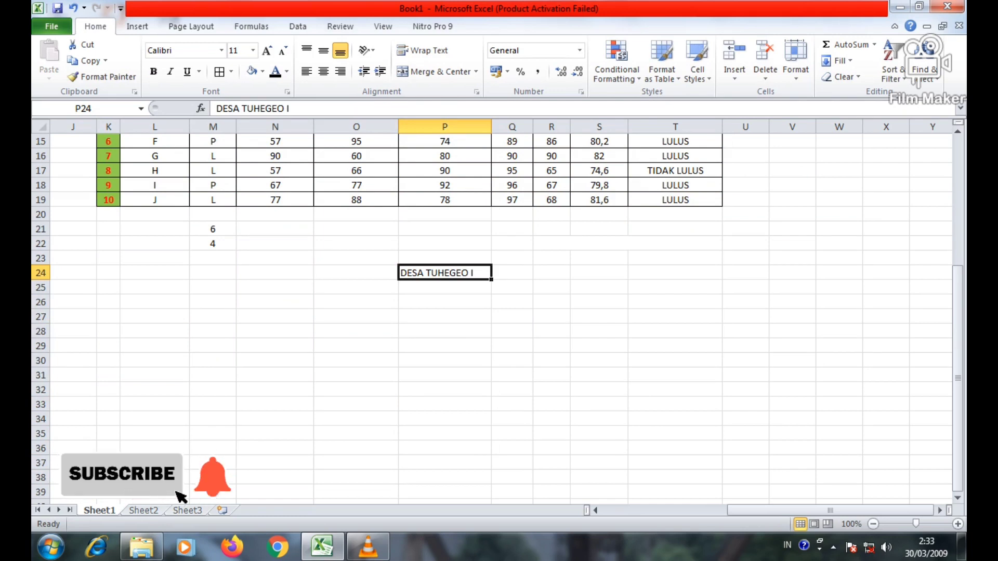
key(Return)
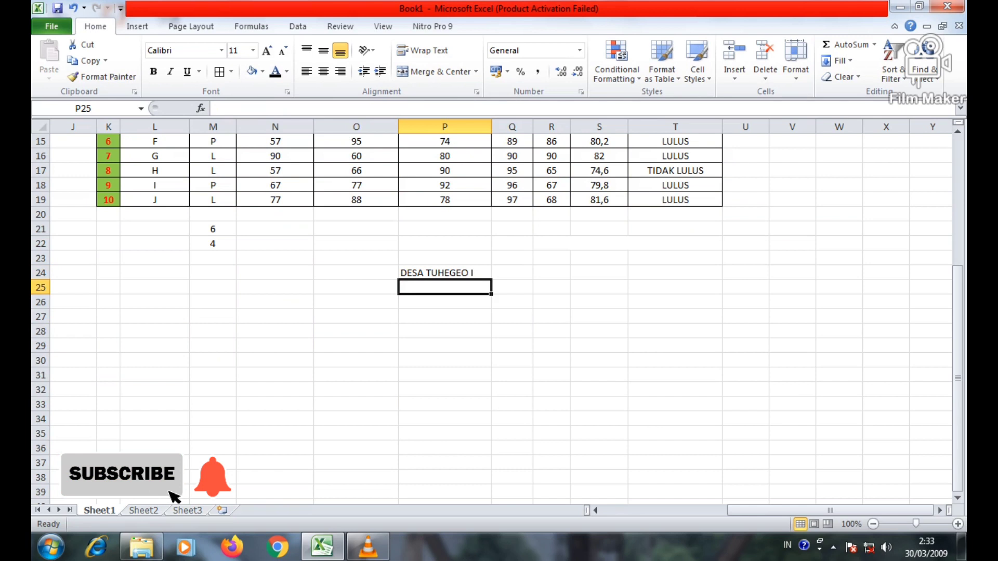
text(=L)
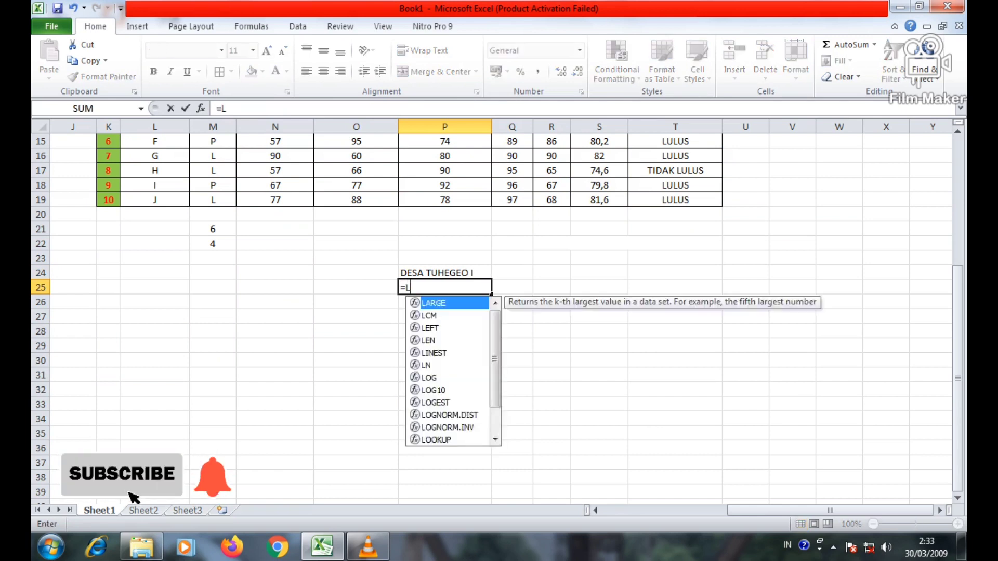
text(OWER)
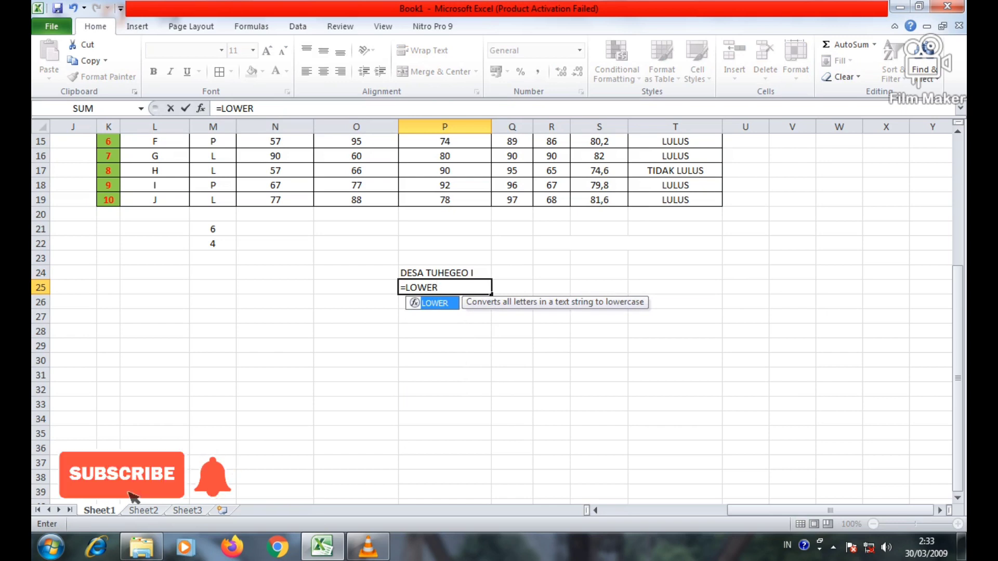
text(()
key(Up)
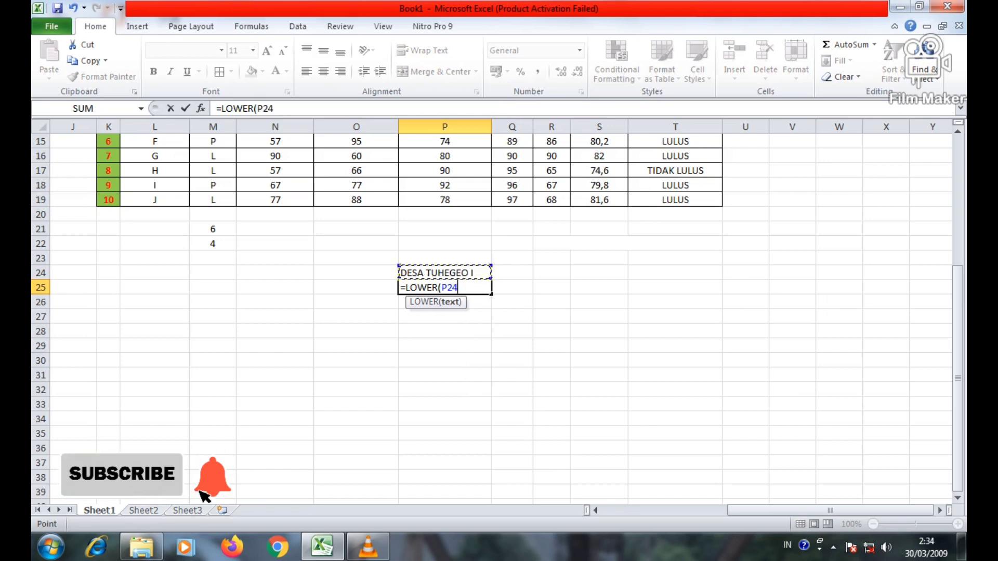
text())
key(Return)
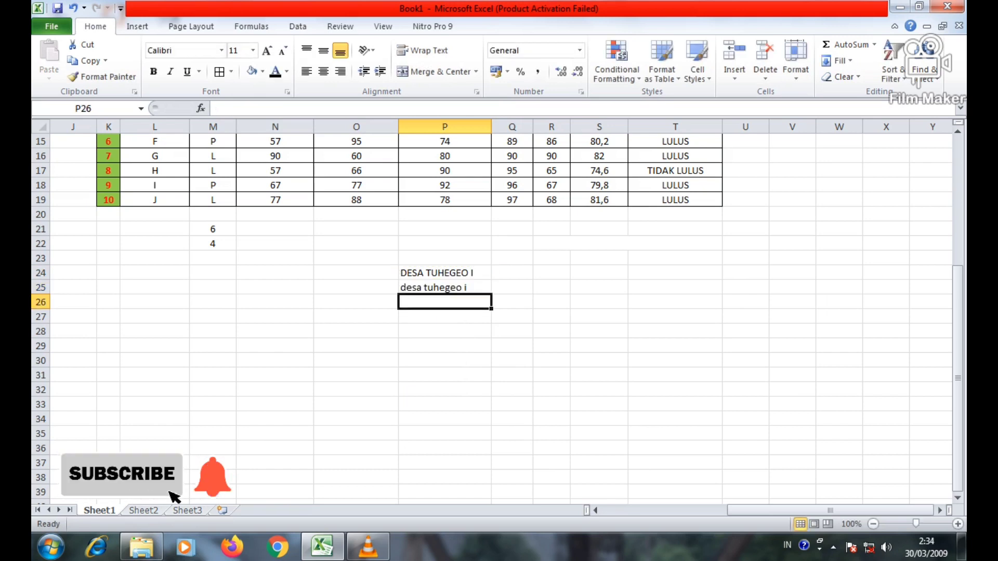
key(Up)
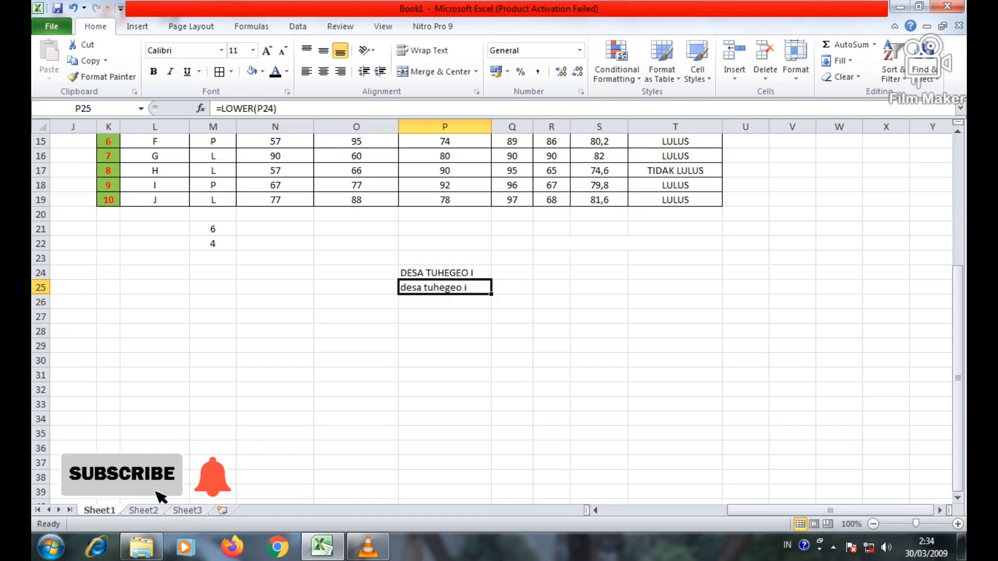
Enter the sample text kota gunungsitoli in cell S24
click(599, 273)
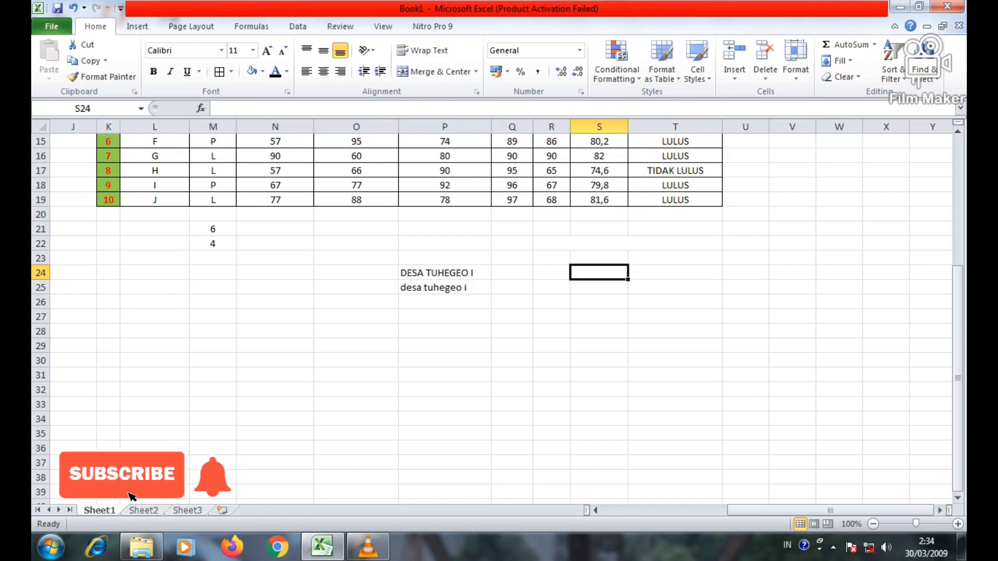
text(kota gun)
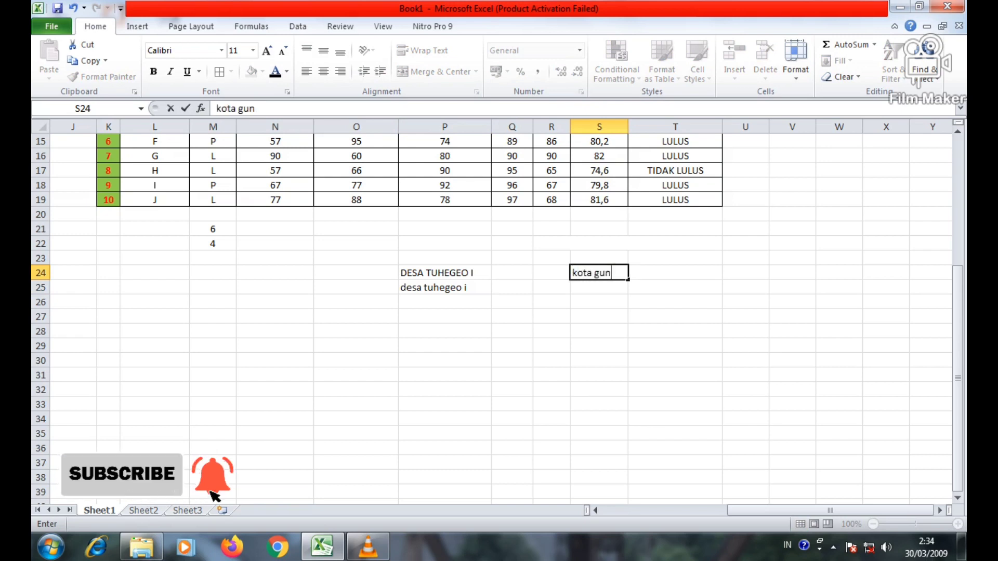
text(ungsitoli)
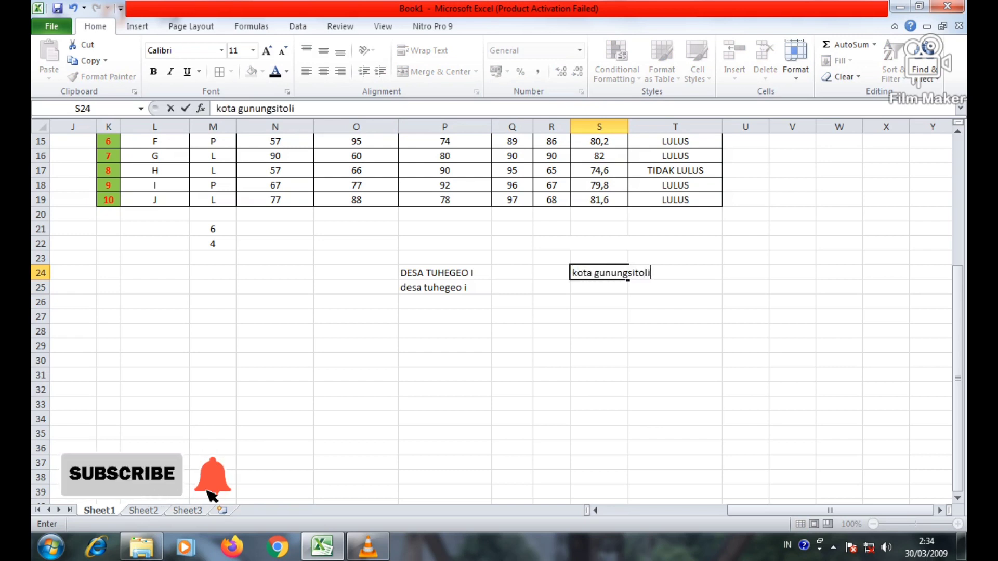
key(Return)
key(Up)
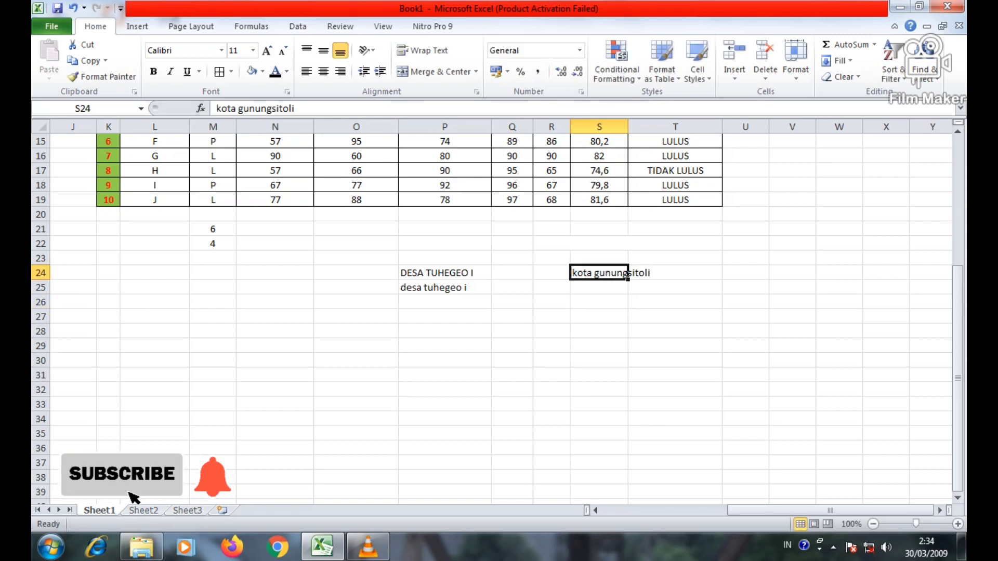
Convert the lowercase text in S24 to uppercase in S25 with the formula =UPPER(S24)
key(Down)
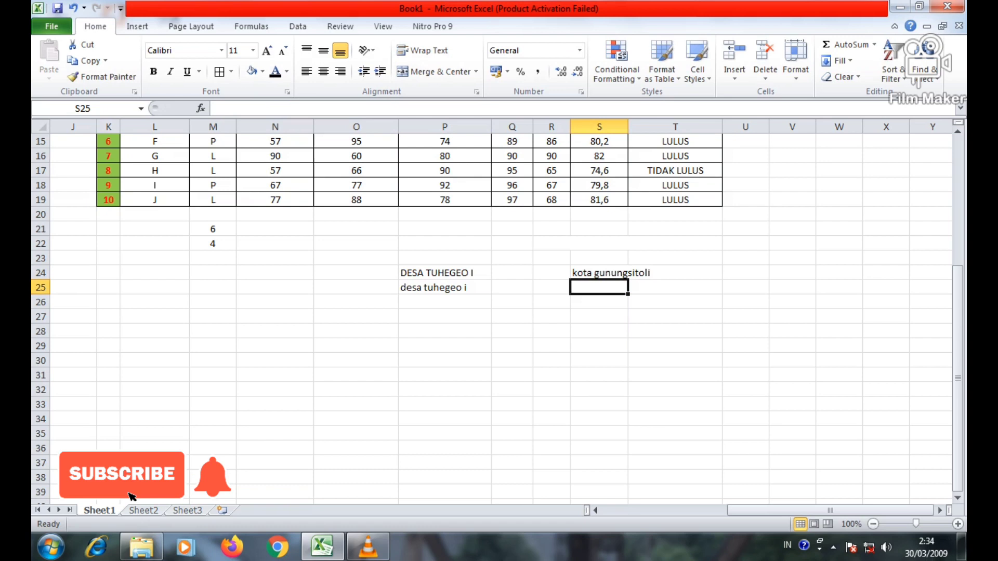
text(=)
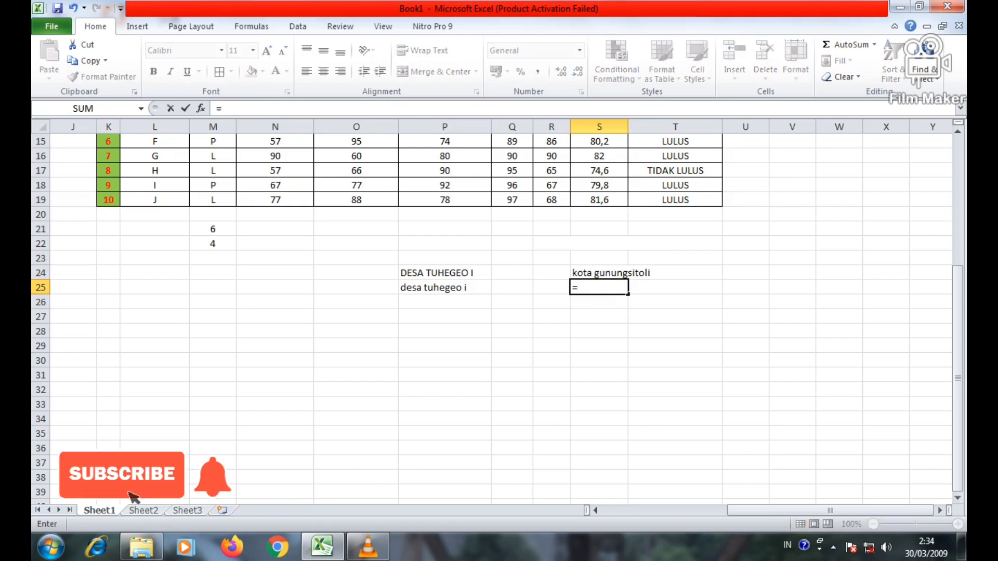
text(upper)
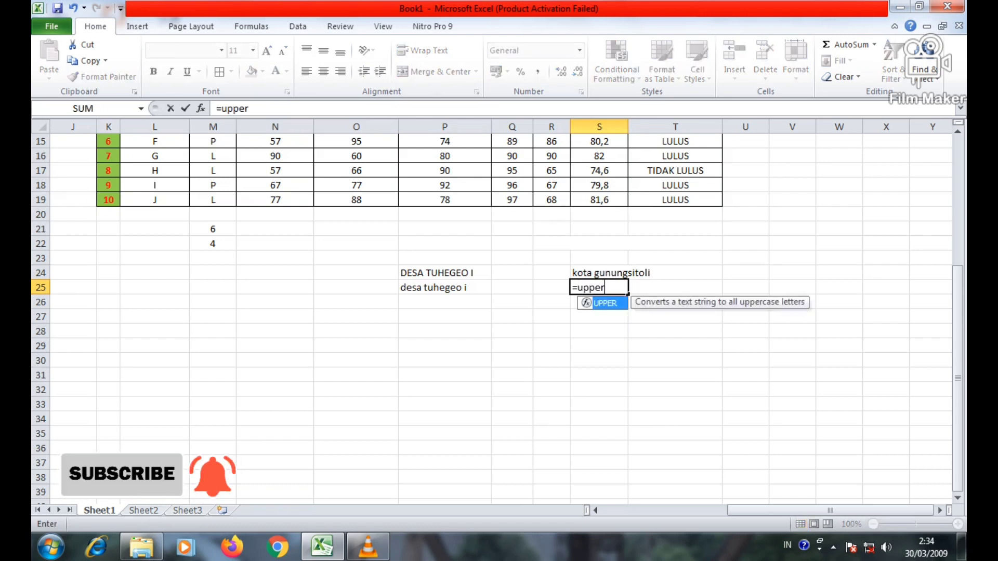
text(()
key(Up)
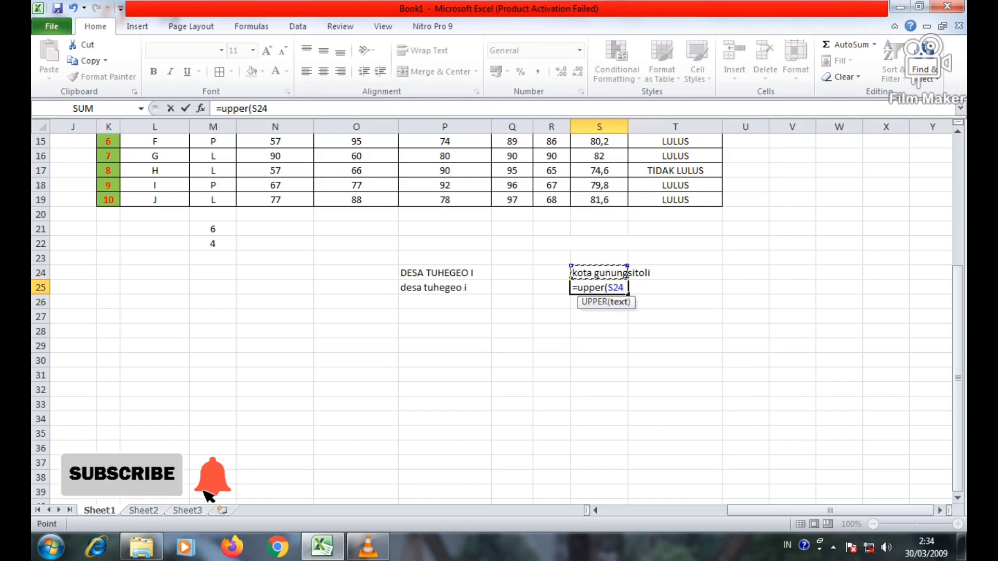
text())
key(Return)
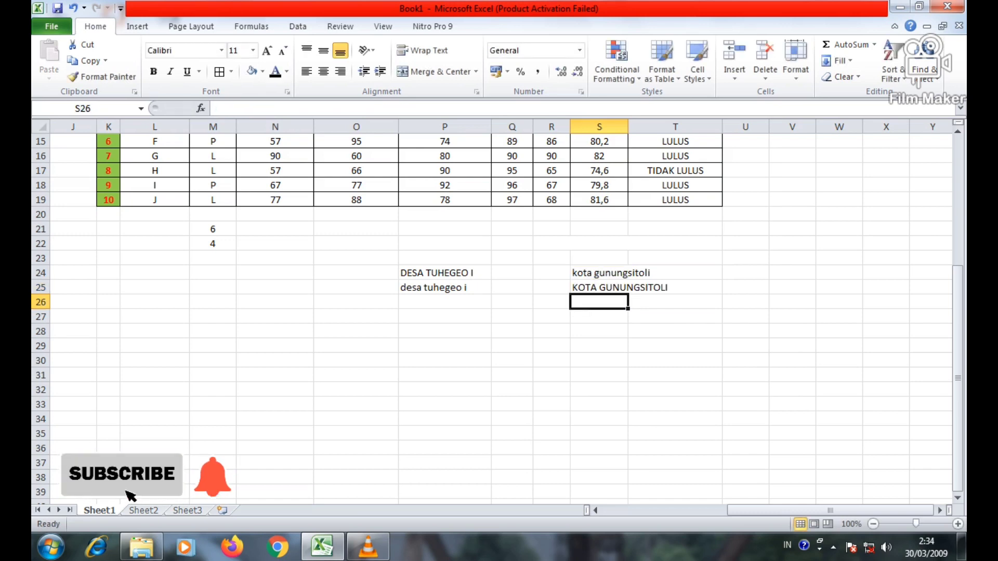
Compare the source text in S24 with the UPPER result in S25, and review the LOWER formula in P25
click(599, 287)
drag(593, 281, 675, 288)
click(620, 249)
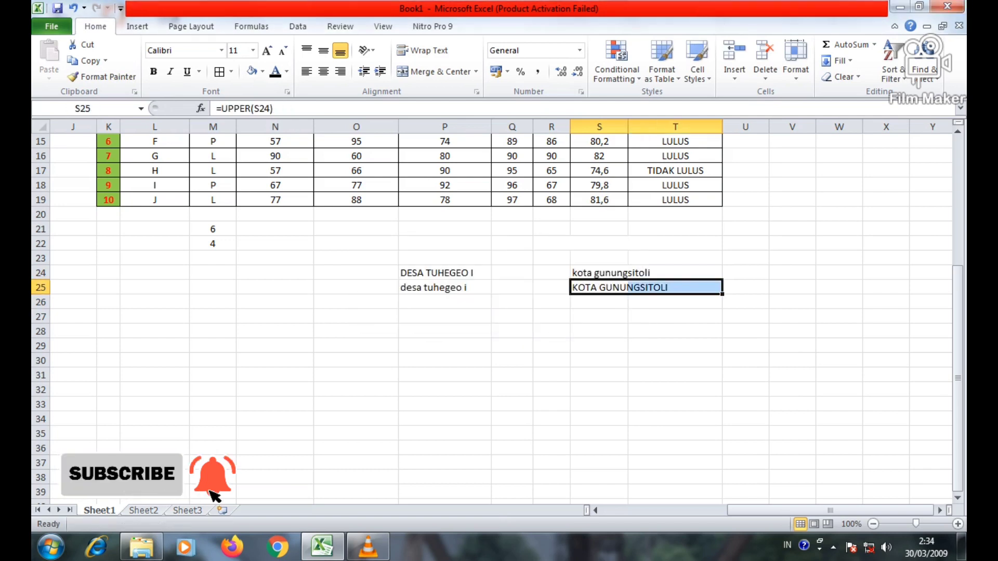
click(674, 301)
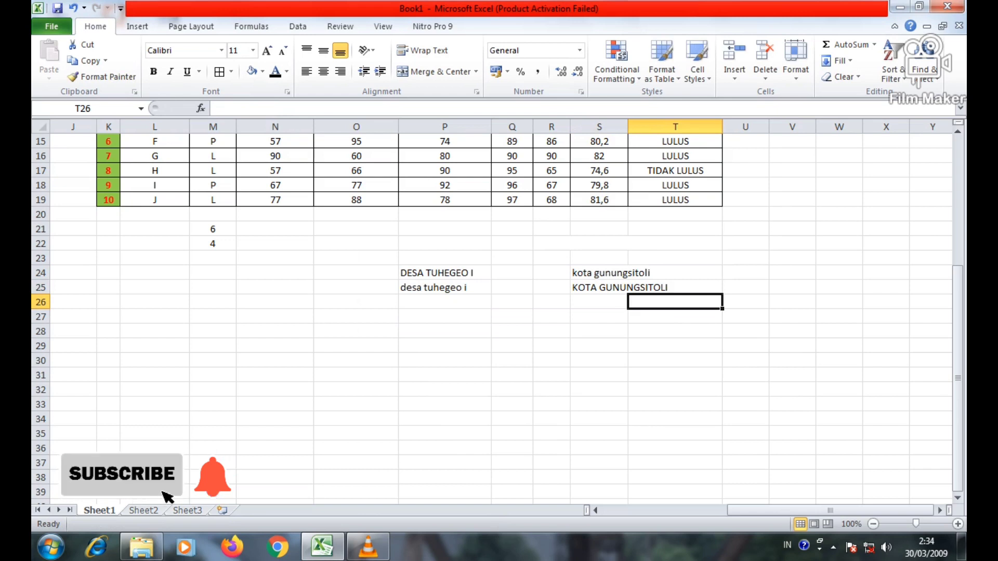
click(599, 273)
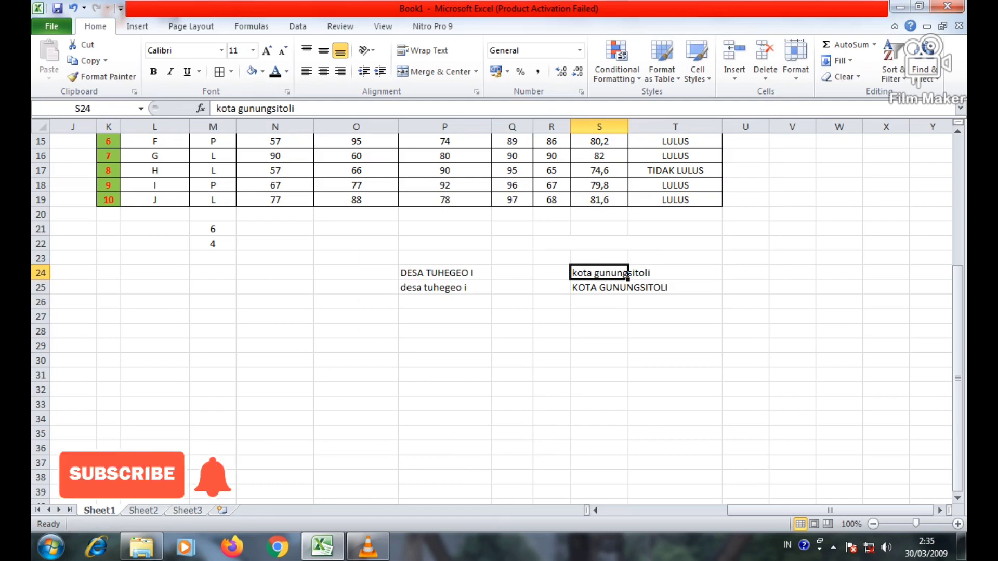
click(599, 316)
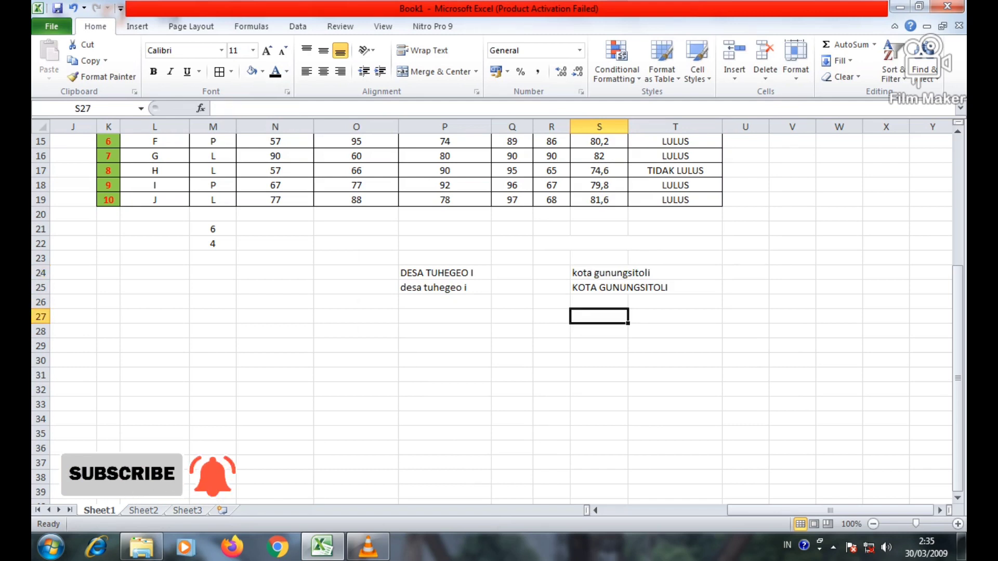
click(599, 288)
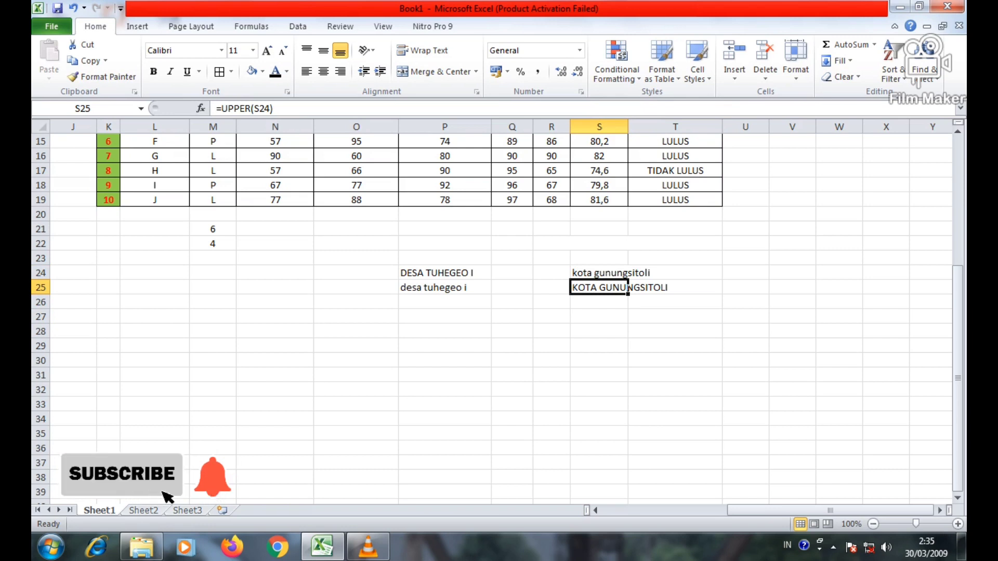
click(599, 316)
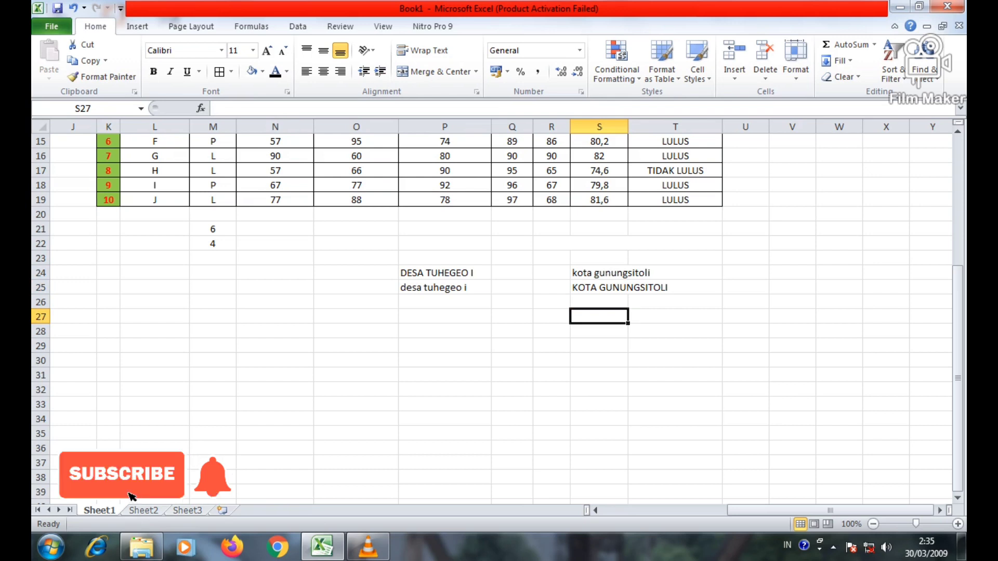
click(444, 287)
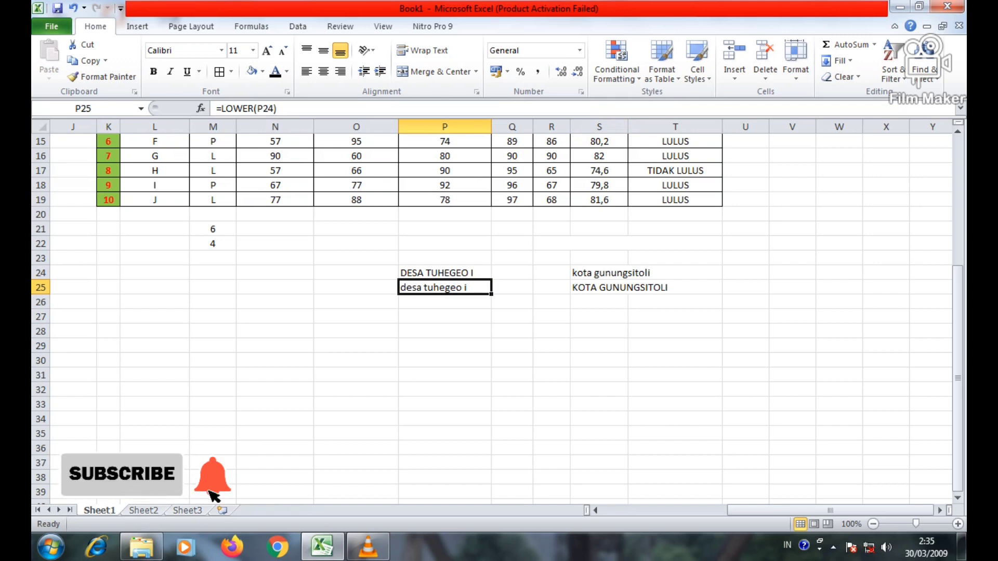
Convert the lowercase text in P25 to proper case in P27 with the formula =PROPER(P25), and review the entered formula
click(445, 316)
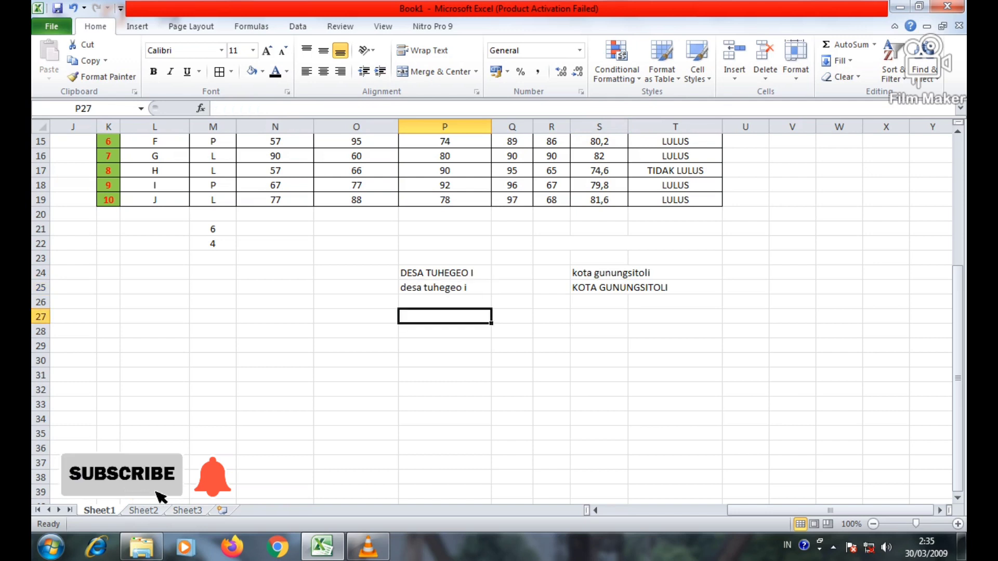
text(=)
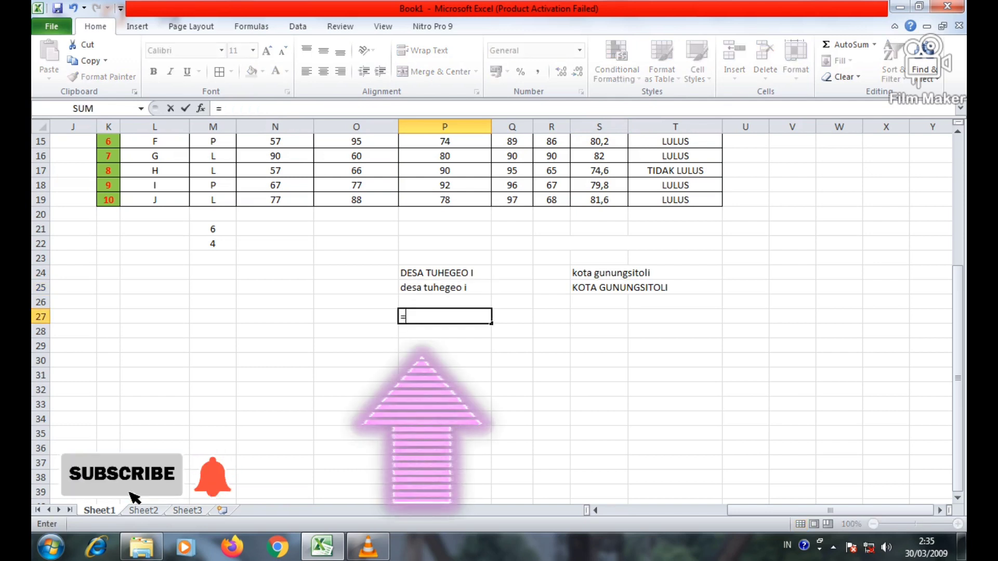
text(proper)
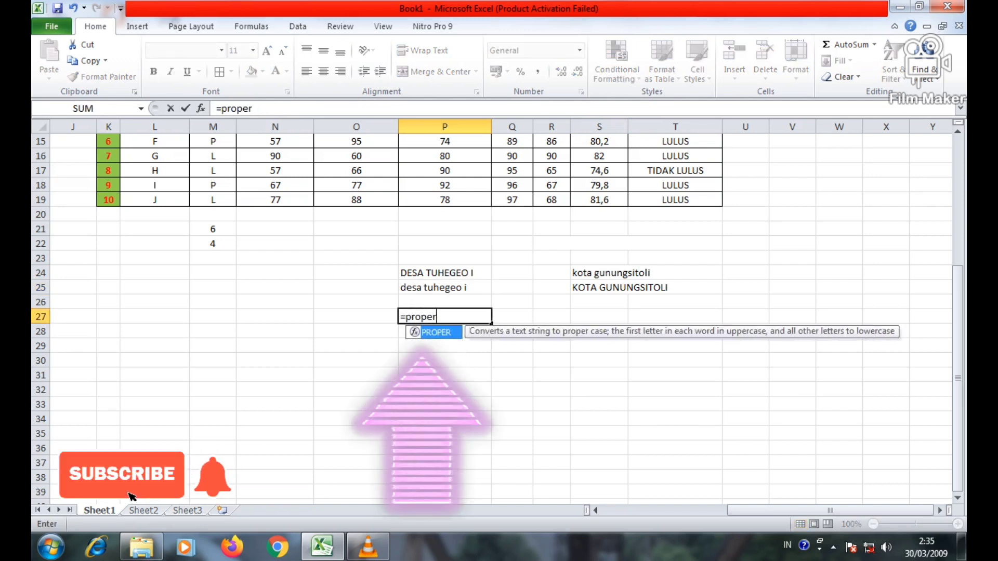
text(()
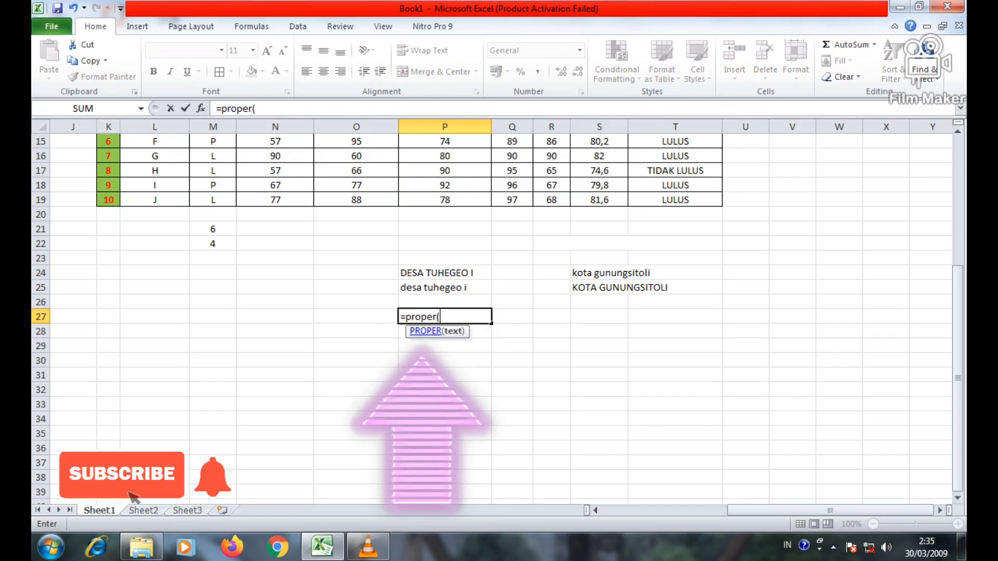
click(444, 287)
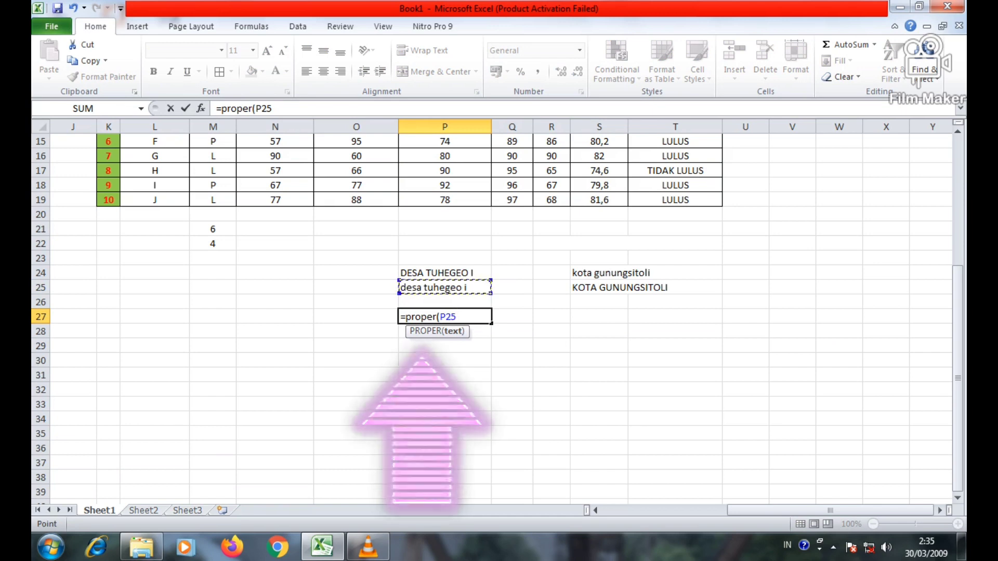
text())
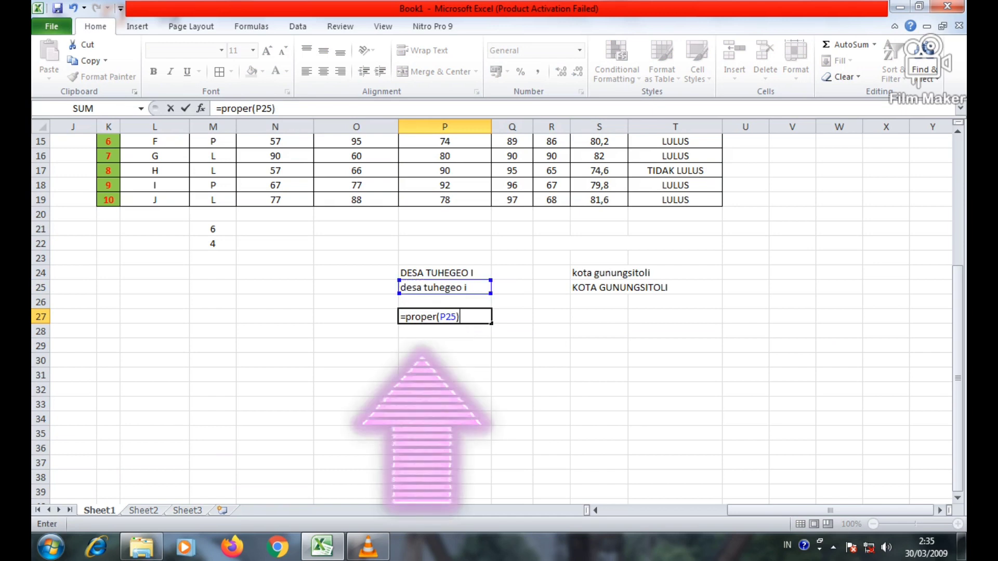
key(Return)
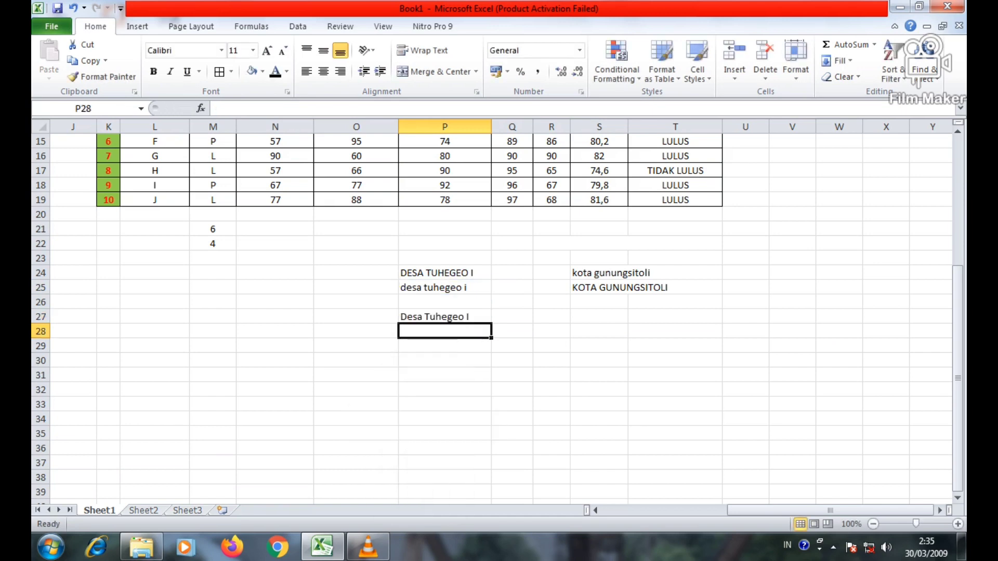
click(445, 317)
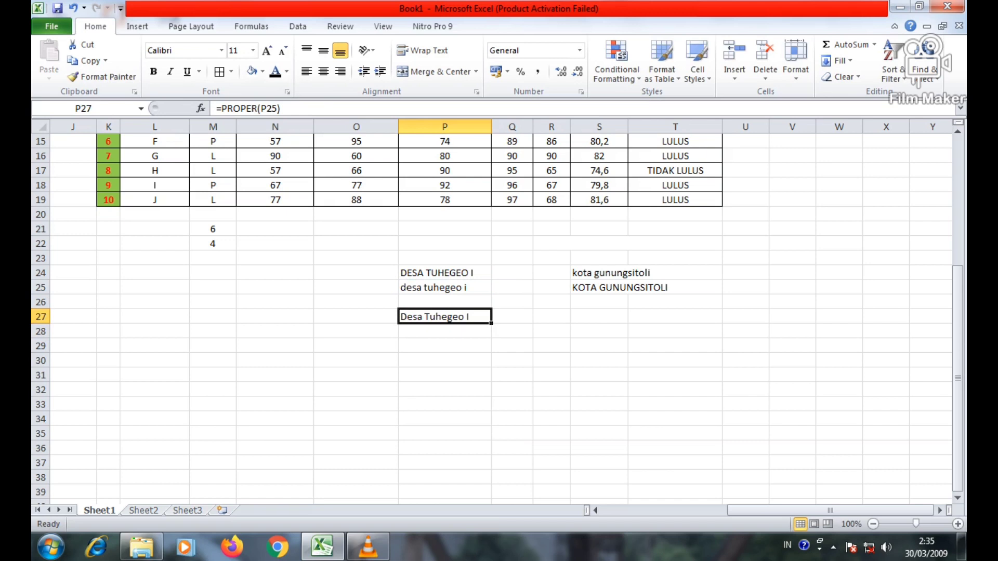
Clear the example formulas and sample text from the range M21:T27 below the grade table
drag(212, 229, 675, 317)
key(Delete)
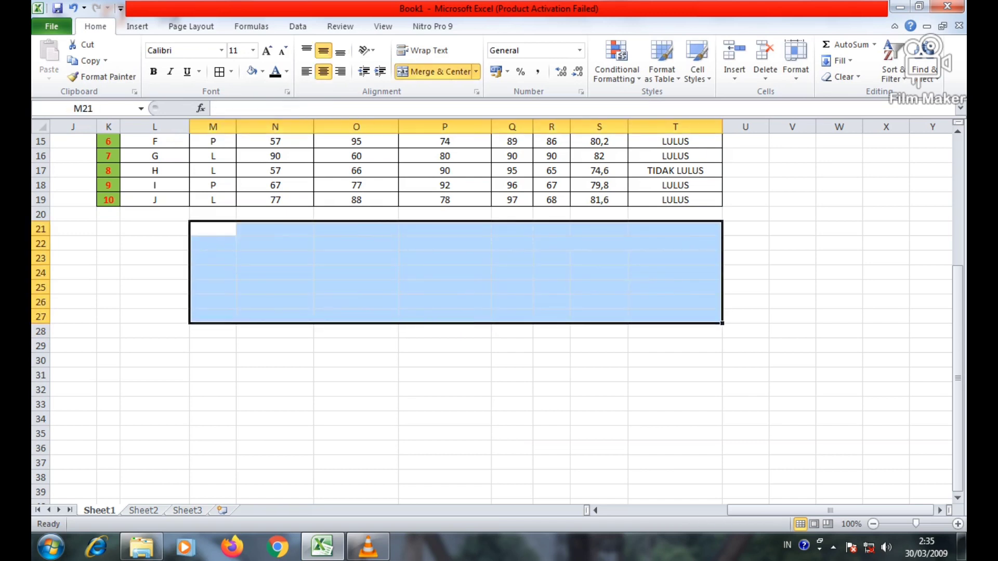
scroll(454, 312, up, 3)
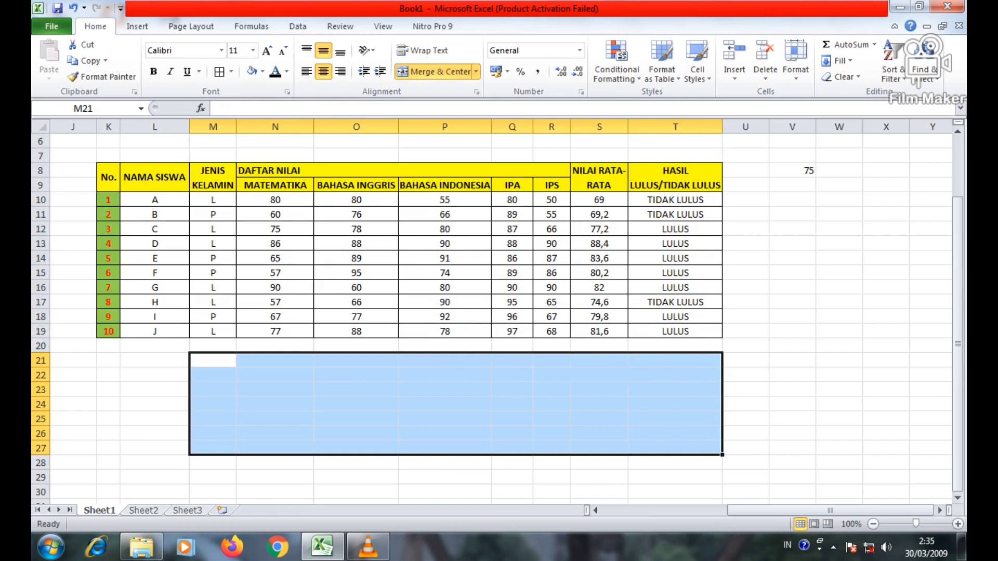
click(356, 418)
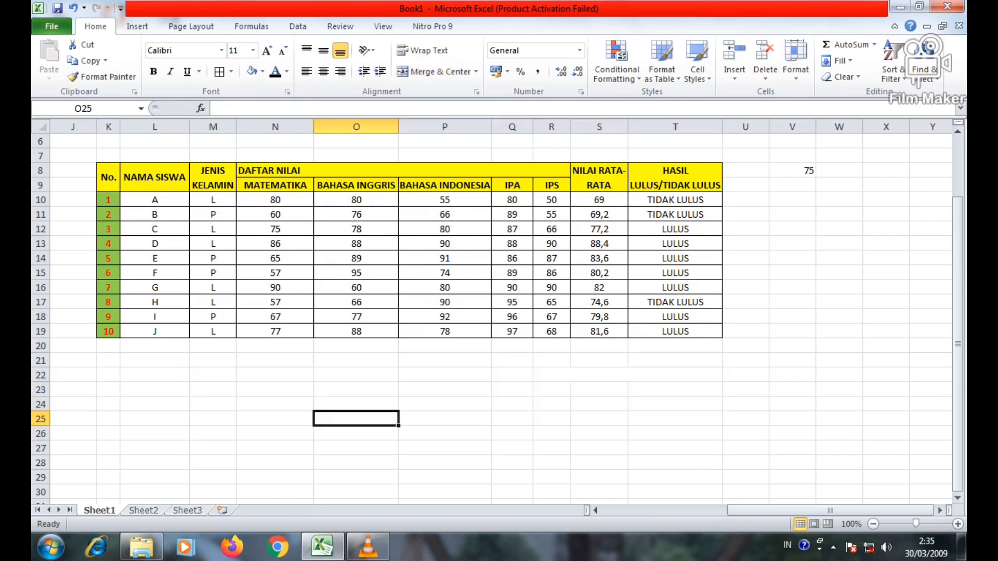
Insert a 2-D clustered column chart from the subject headers and scores in N9:R19
drag(276, 200, 722, 323)
click(621, 306)
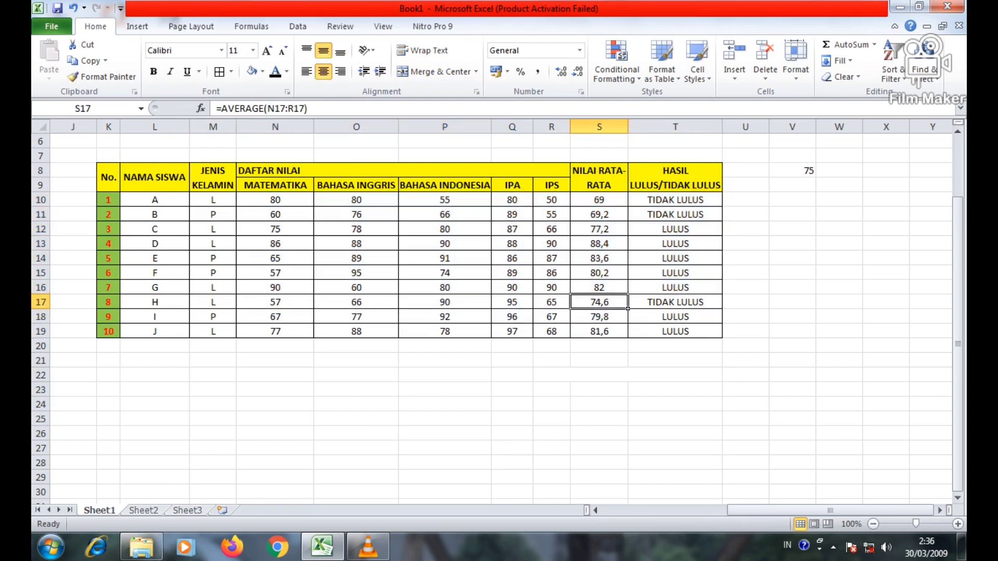
drag(275, 185, 551, 332)
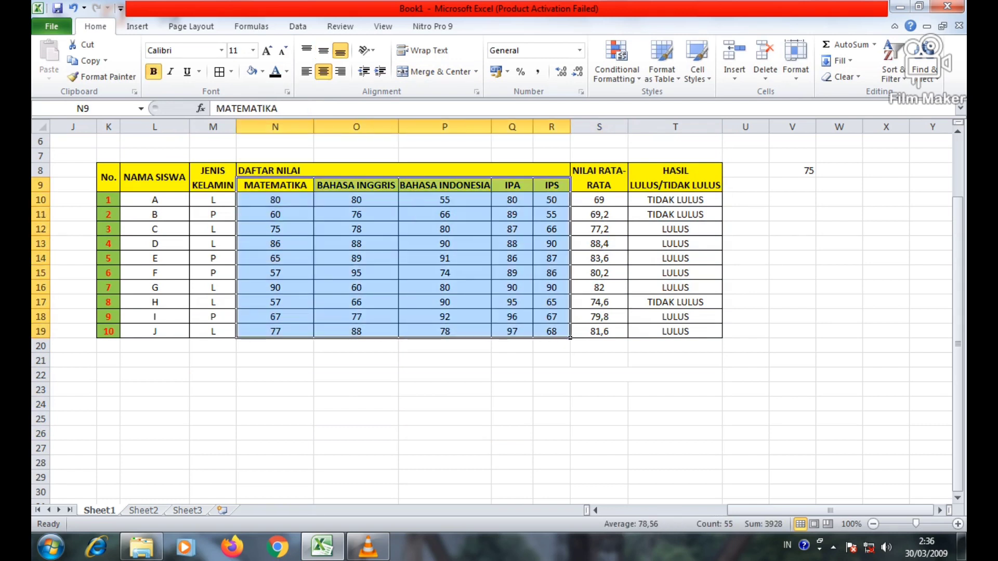
click(137, 26)
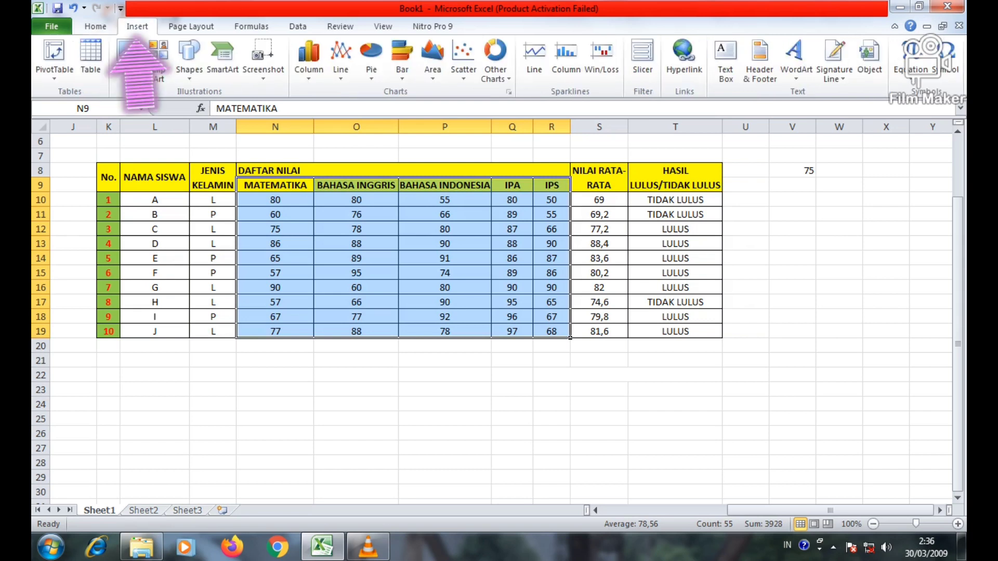
click(308, 59)
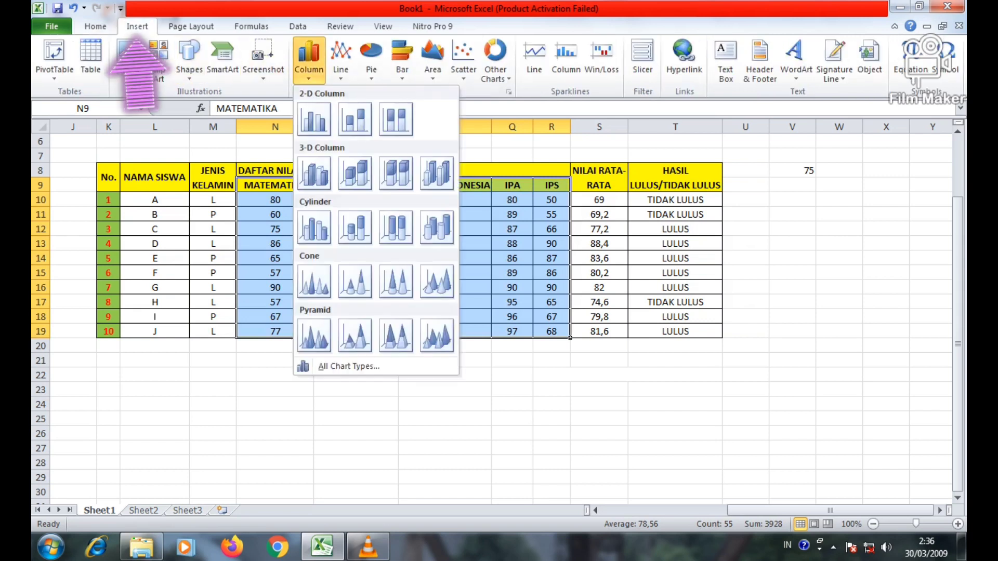
click(314, 119)
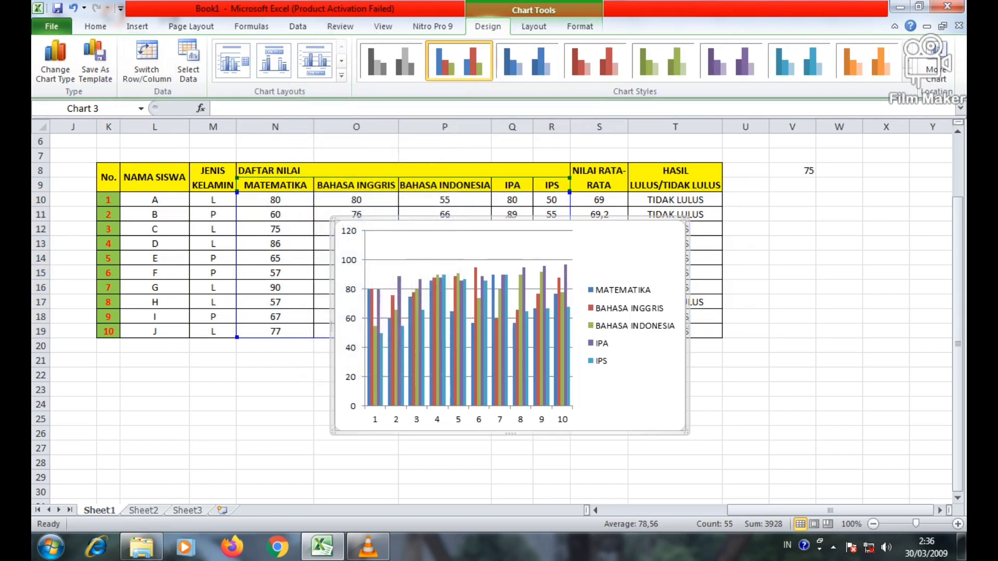
Enlarge the subject score column chart, and delete it from the sheet
drag(688, 218, 778, 201)
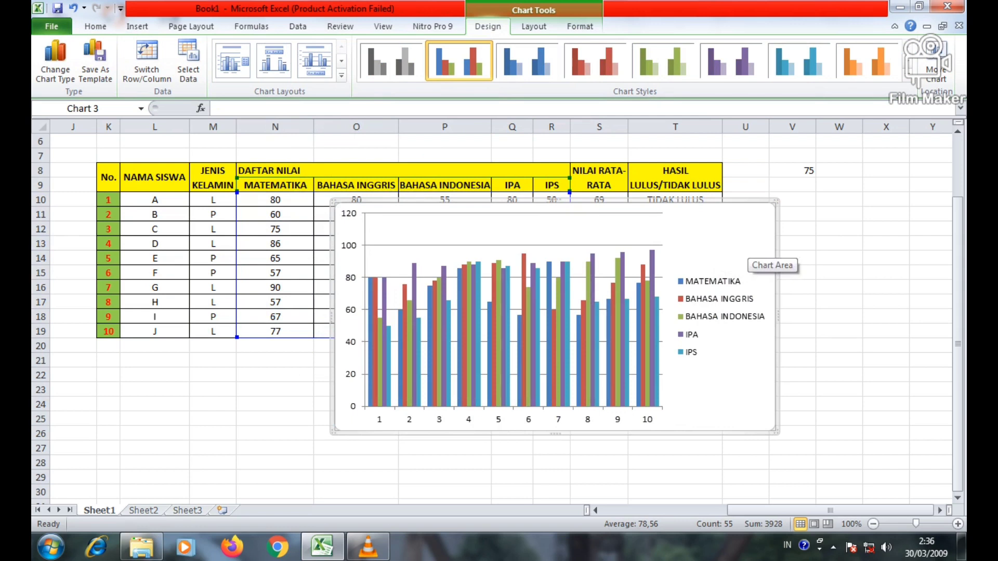
key(Delete)
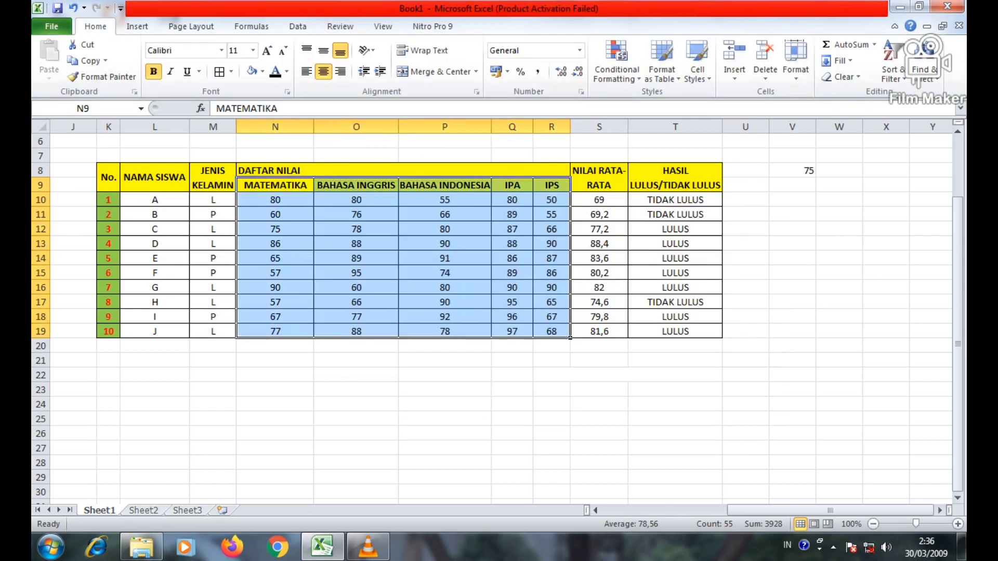